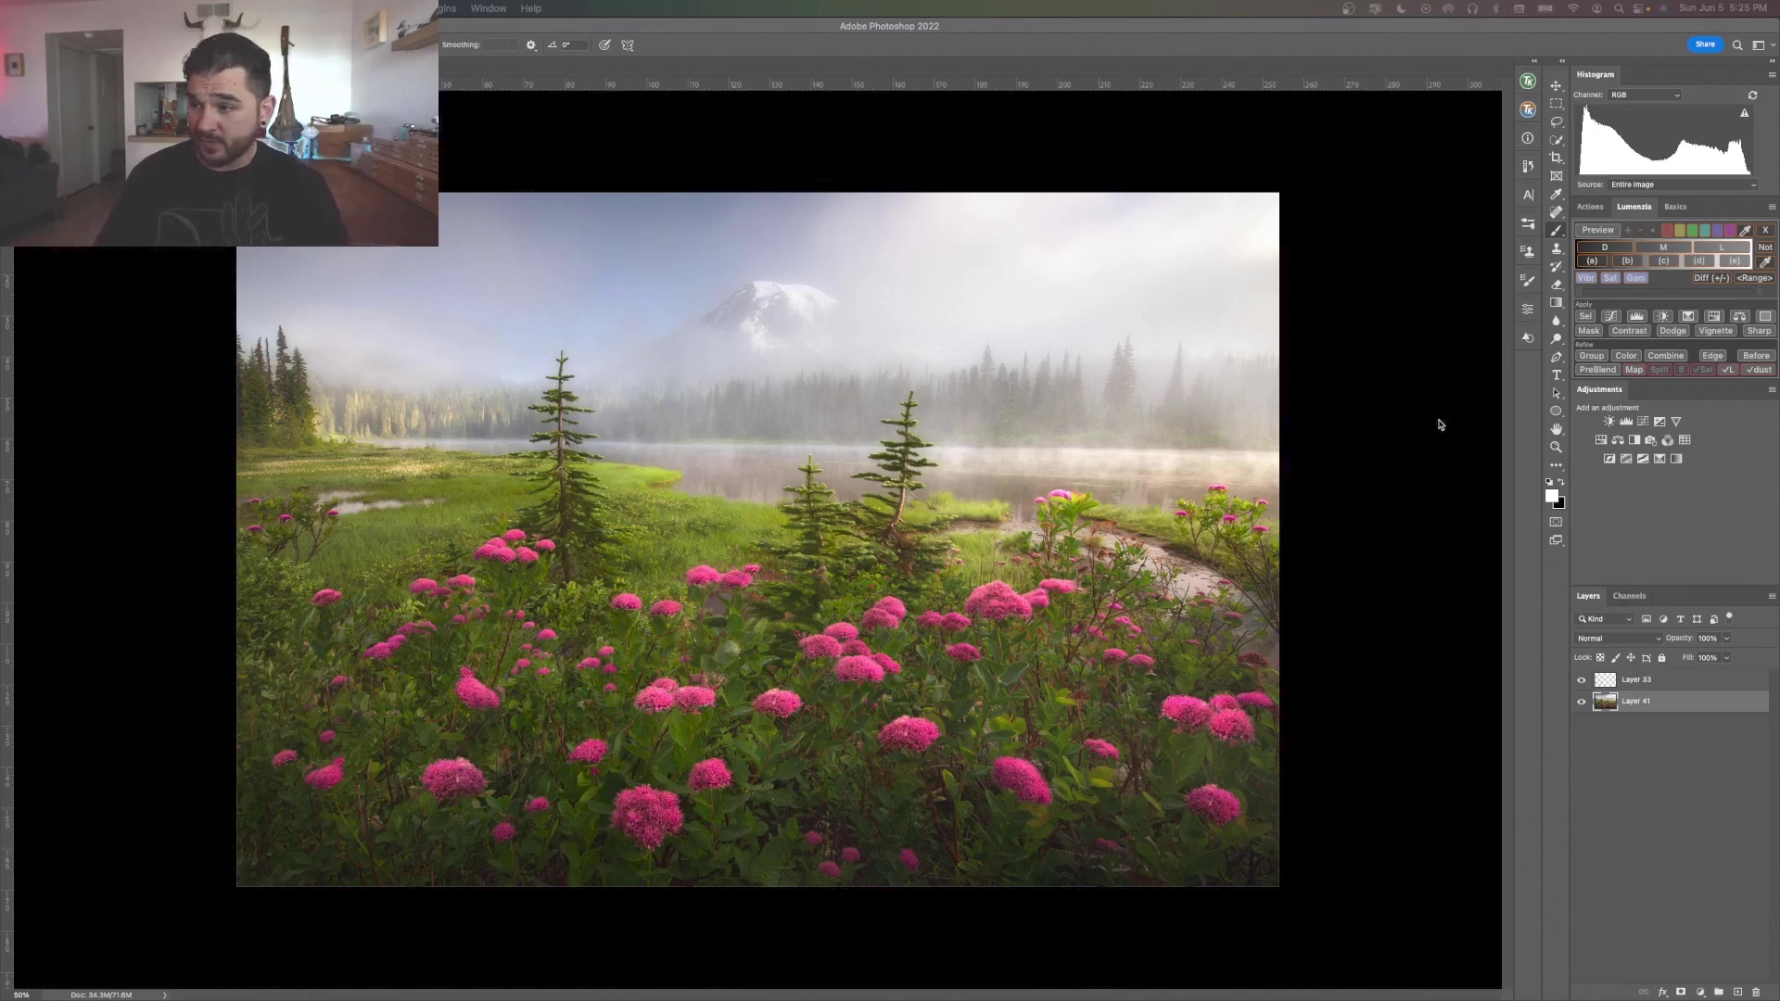
Select Layer 33 and flick its visibility on and off to compare, ending with it hidden.
left_click(1609, 683)
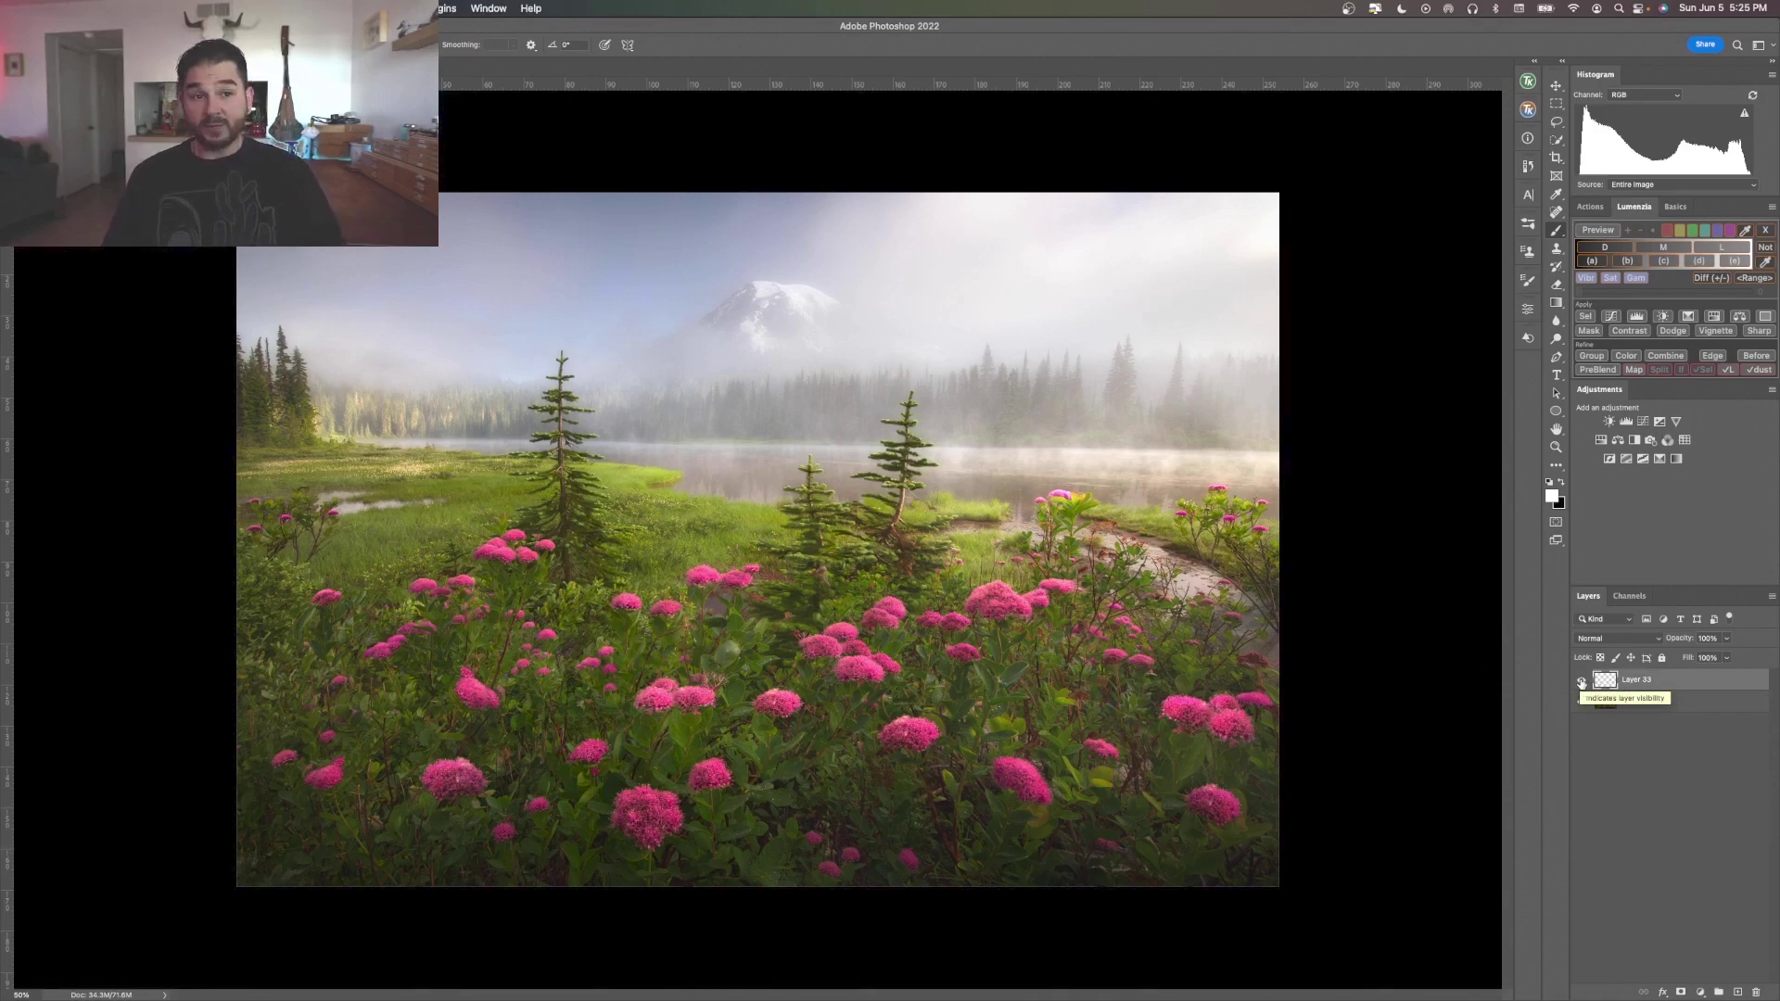
left_click(1581, 682)
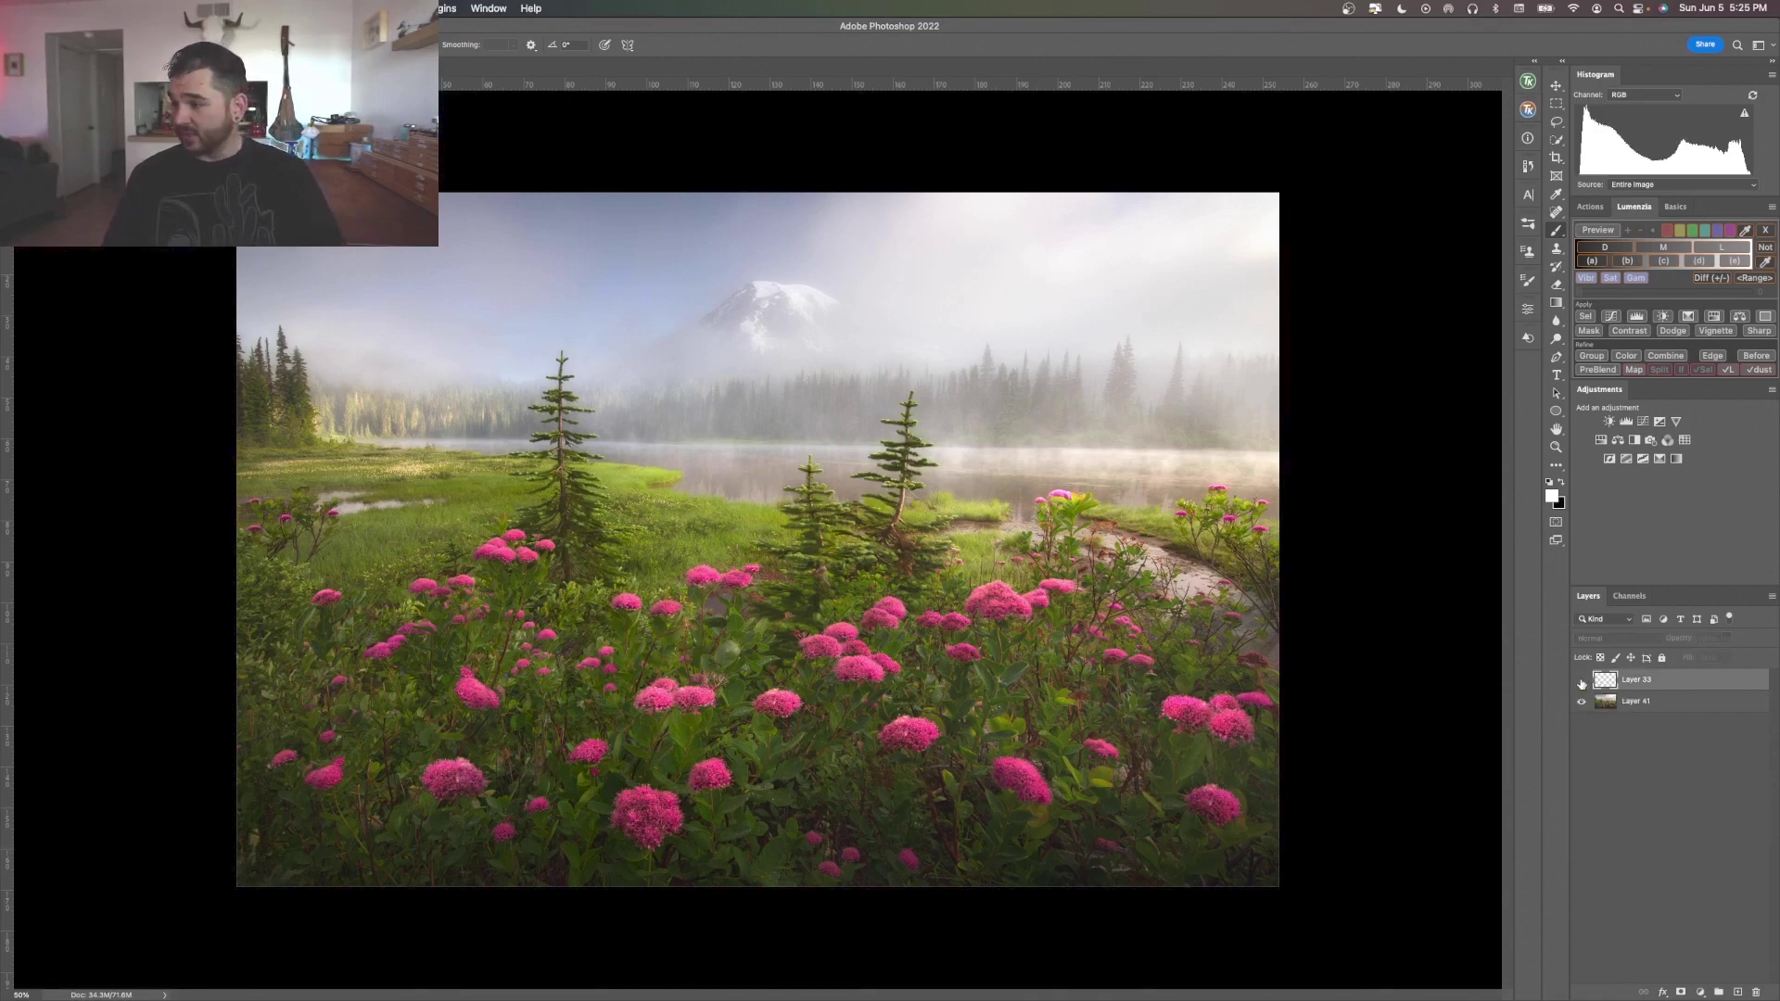
left_click(1582, 682)
left_click(1582, 682)
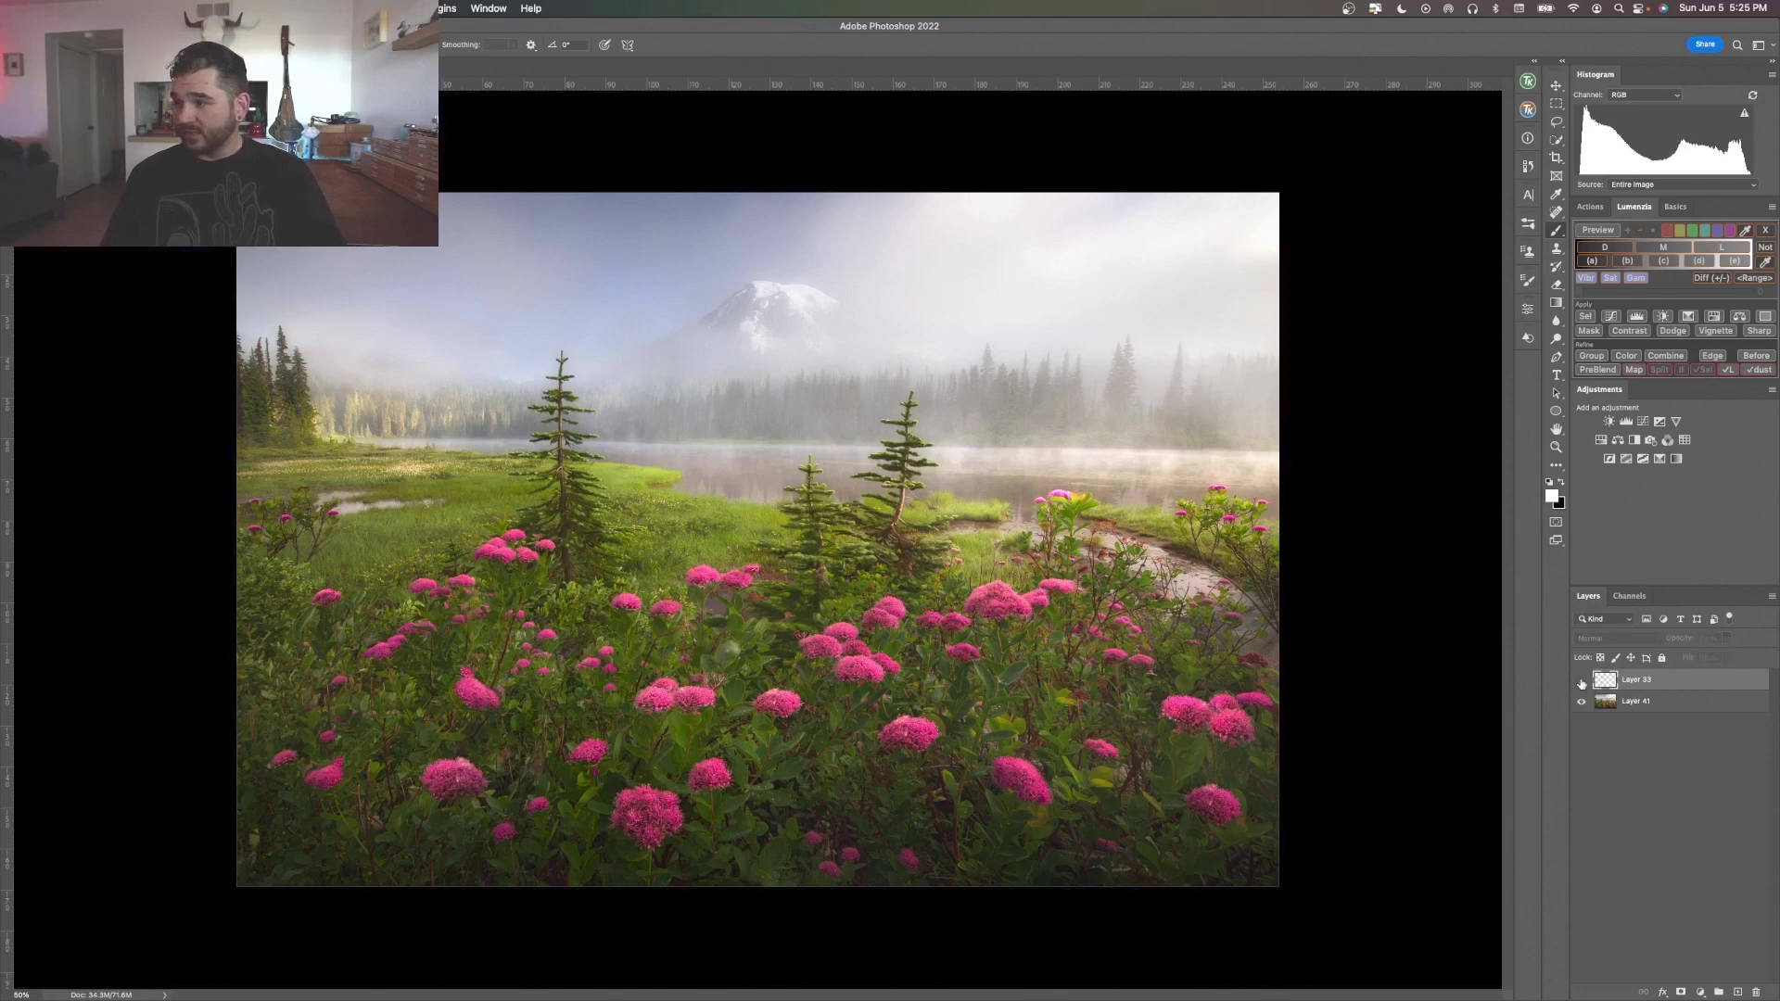
left_click(1581, 682)
left_click(1582, 682)
left_click(1582, 683)
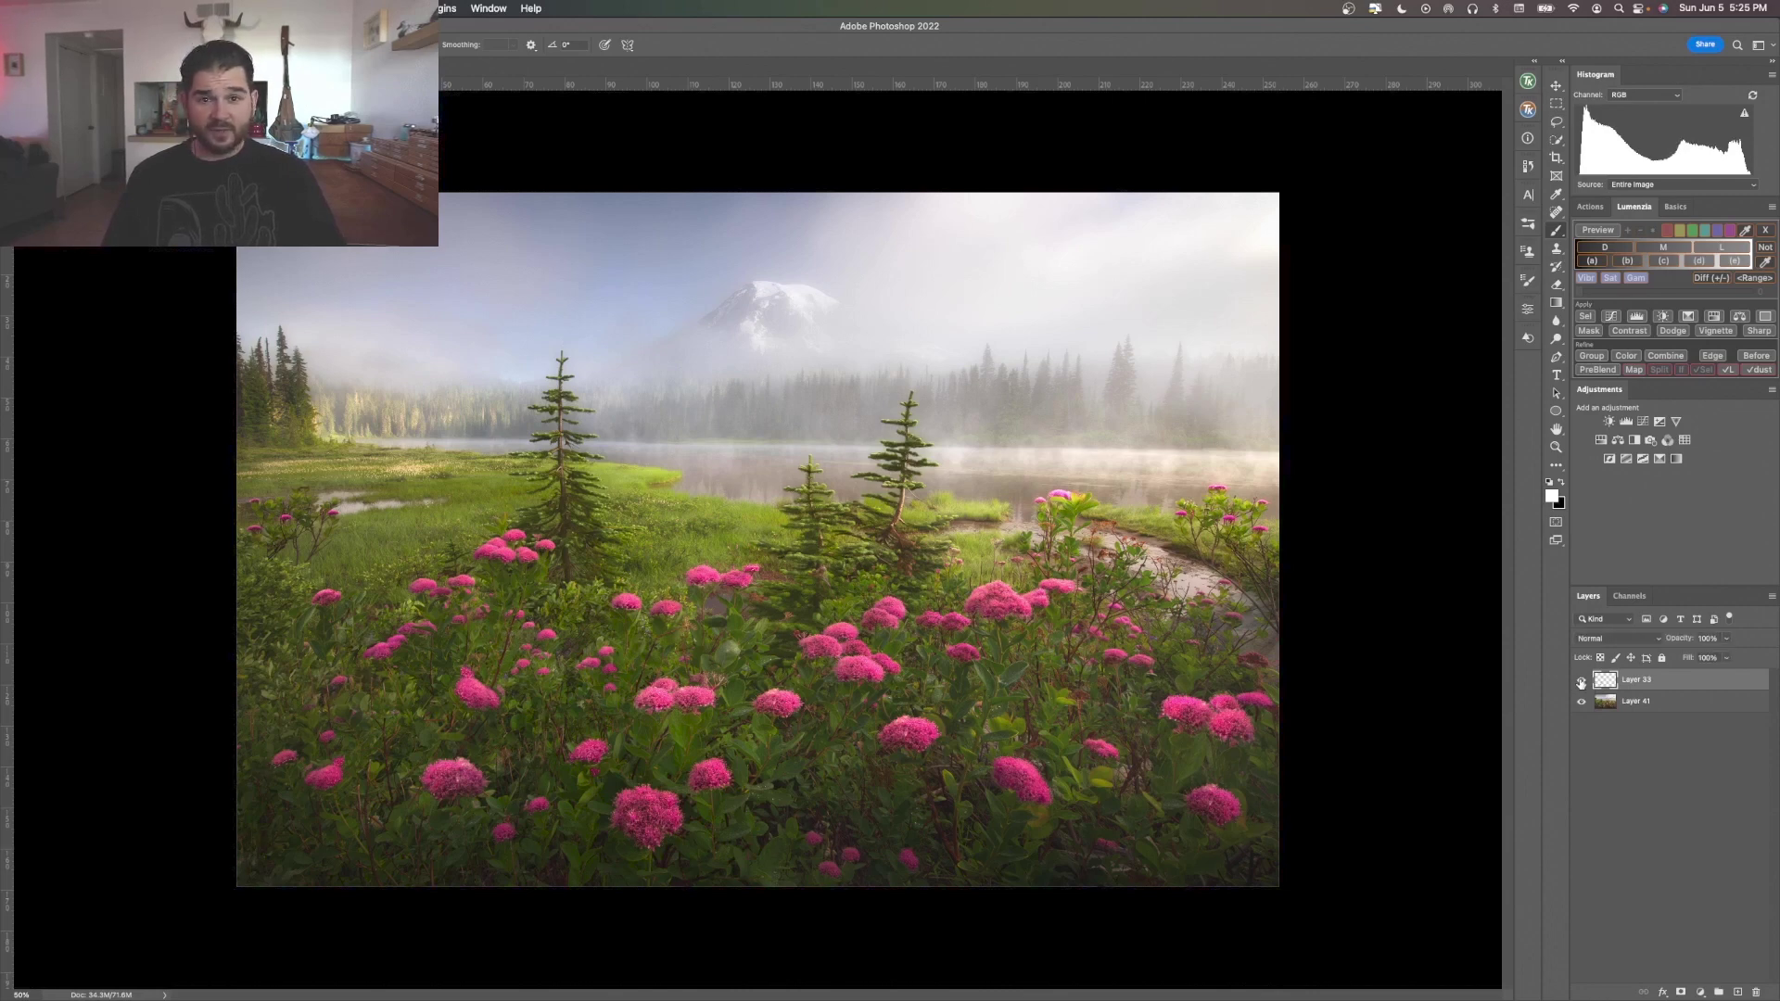
left_click(1581, 682)
left_click(1582, 682)
left_click(1582, 682)
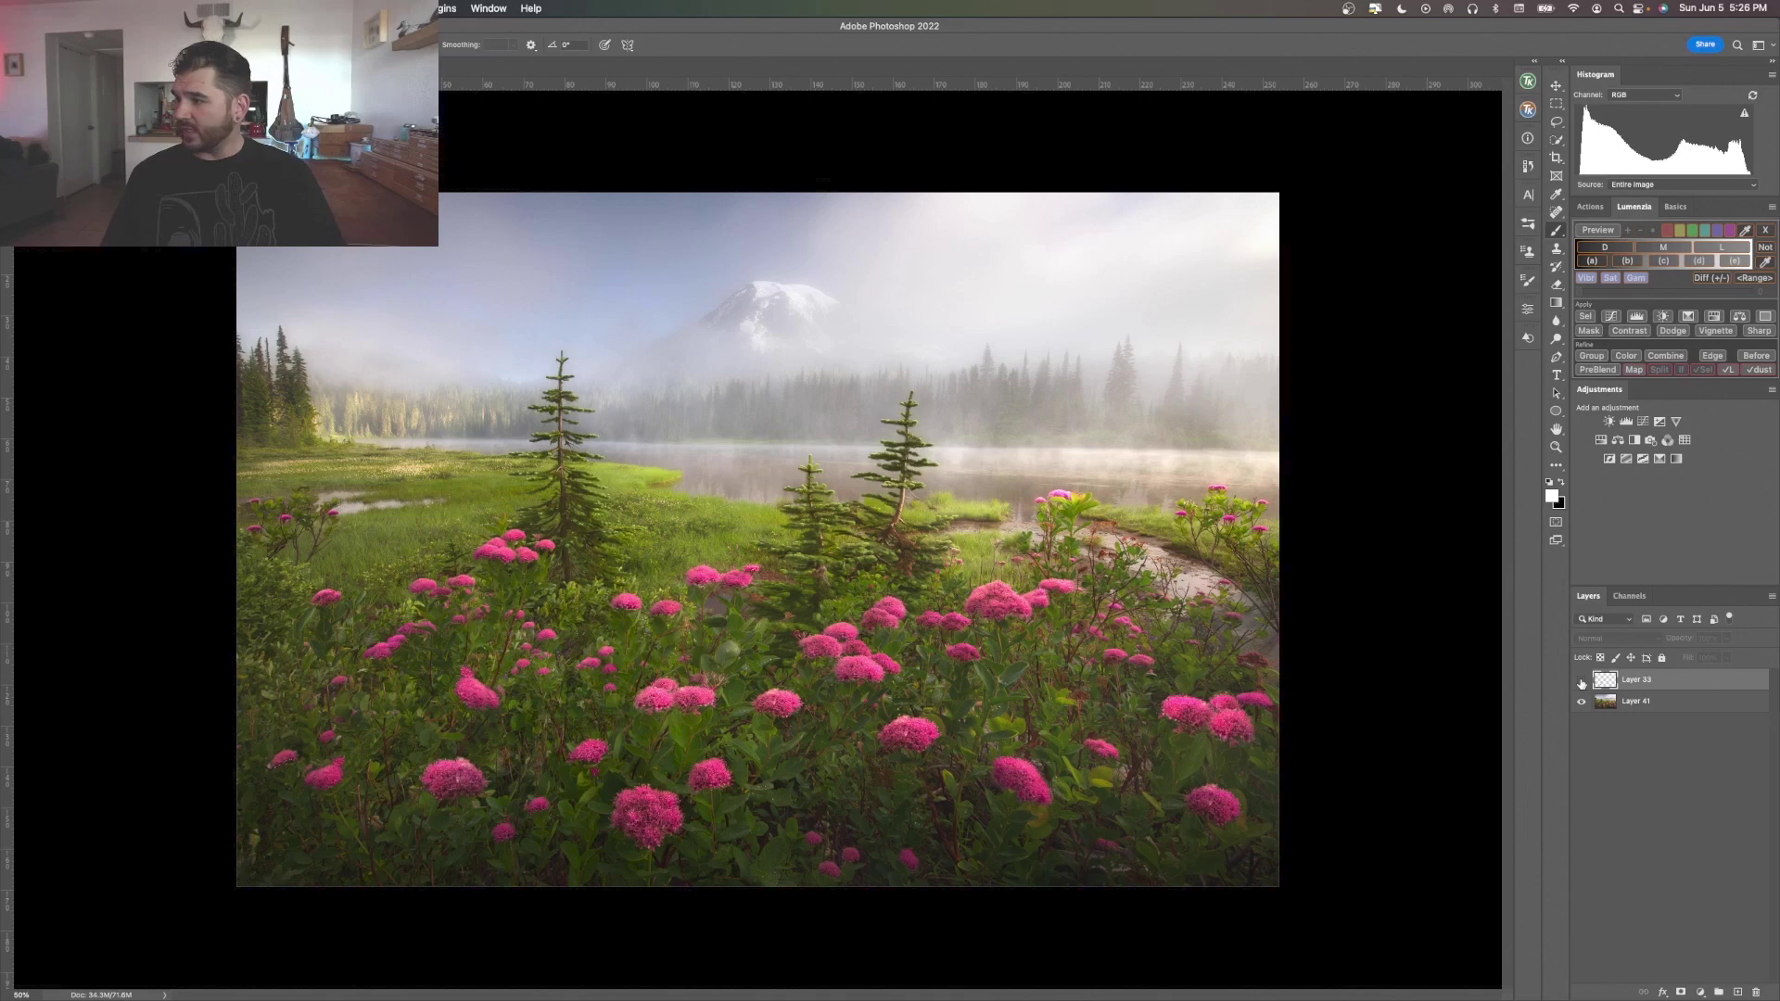
left_click(1582, 682)
left_click(1582, 682)
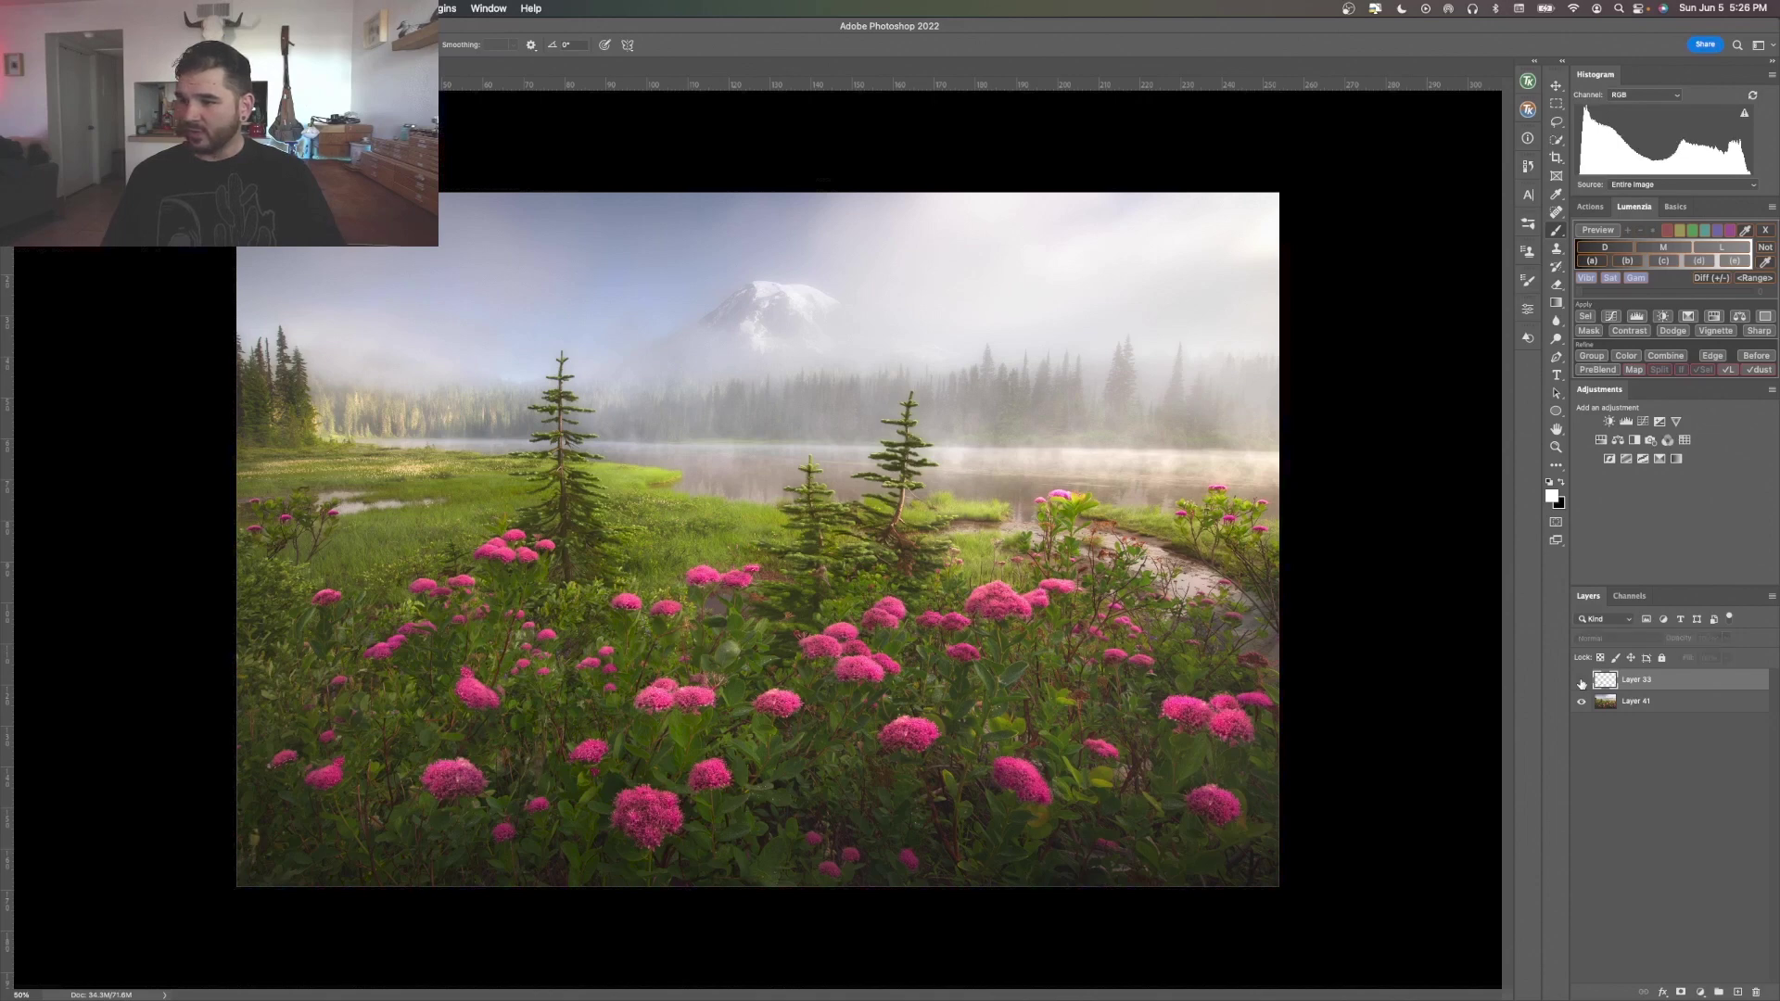
left_click(1582, 683)
left_click(1582, 683)
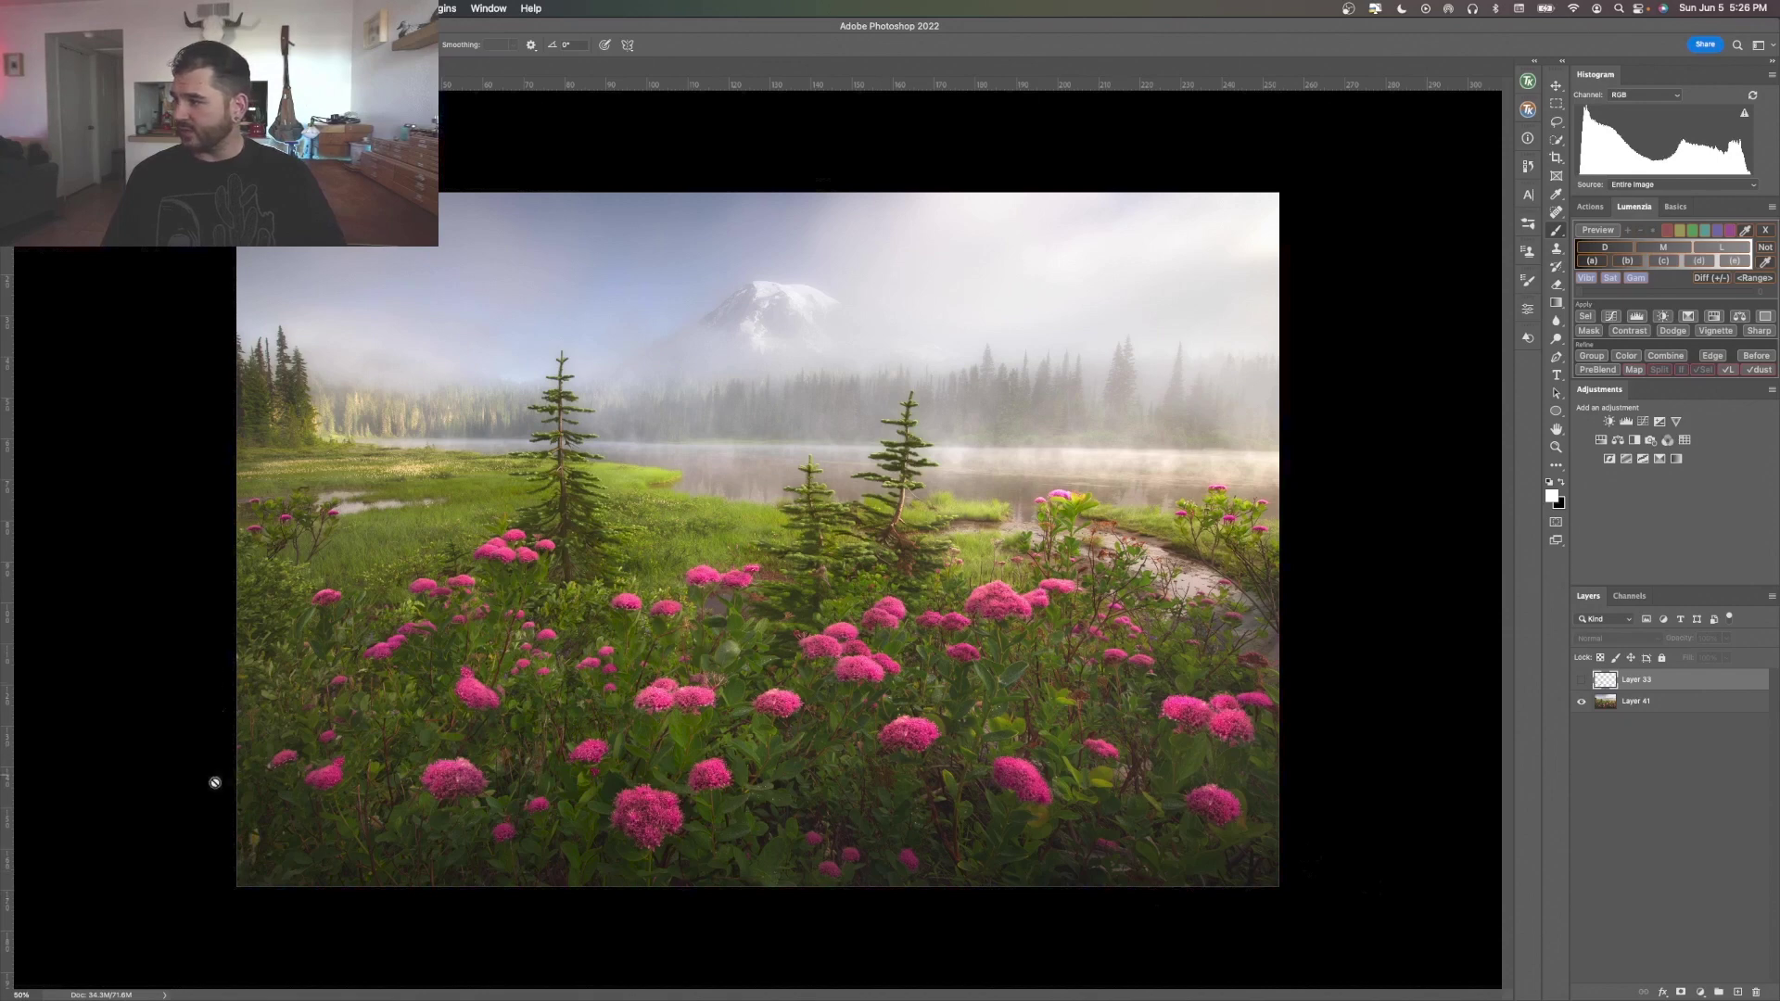
left_click(1581, 682)
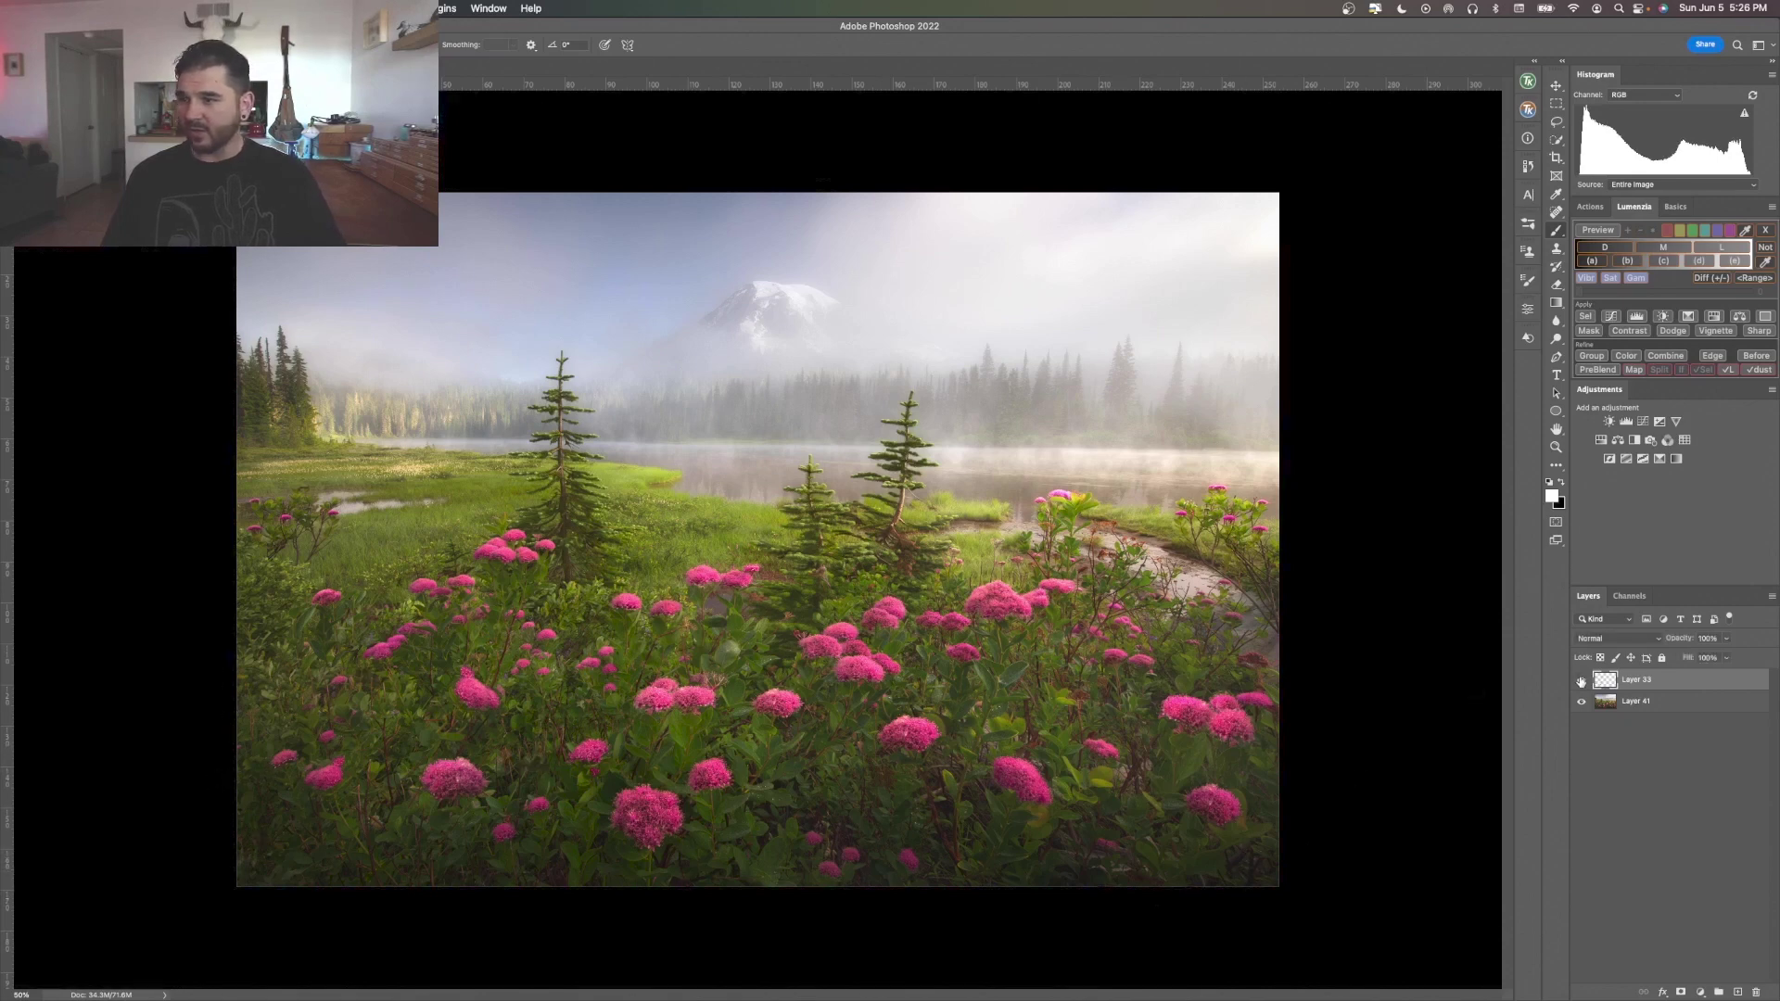
left_click(1581, 682)
left_click(1582, 682)
left_click(1581, 682)
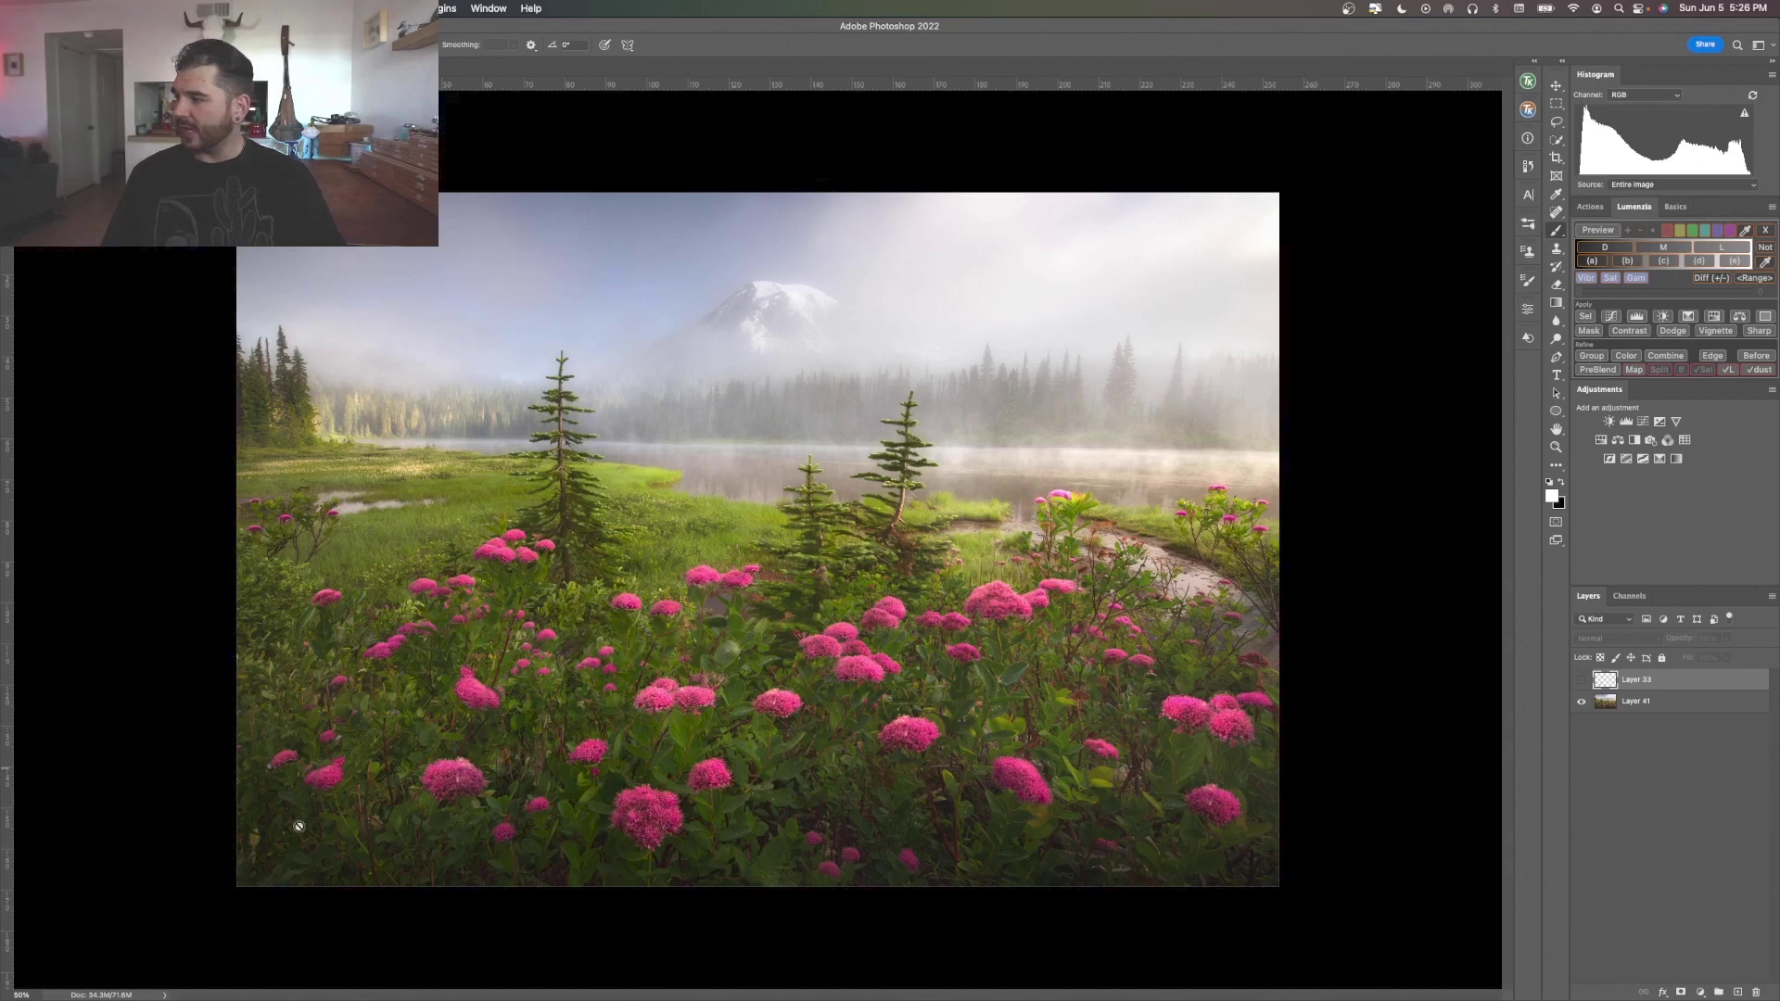
left_click(1582, 682)
left_click(1582, 681)
left_click(1582, 681)
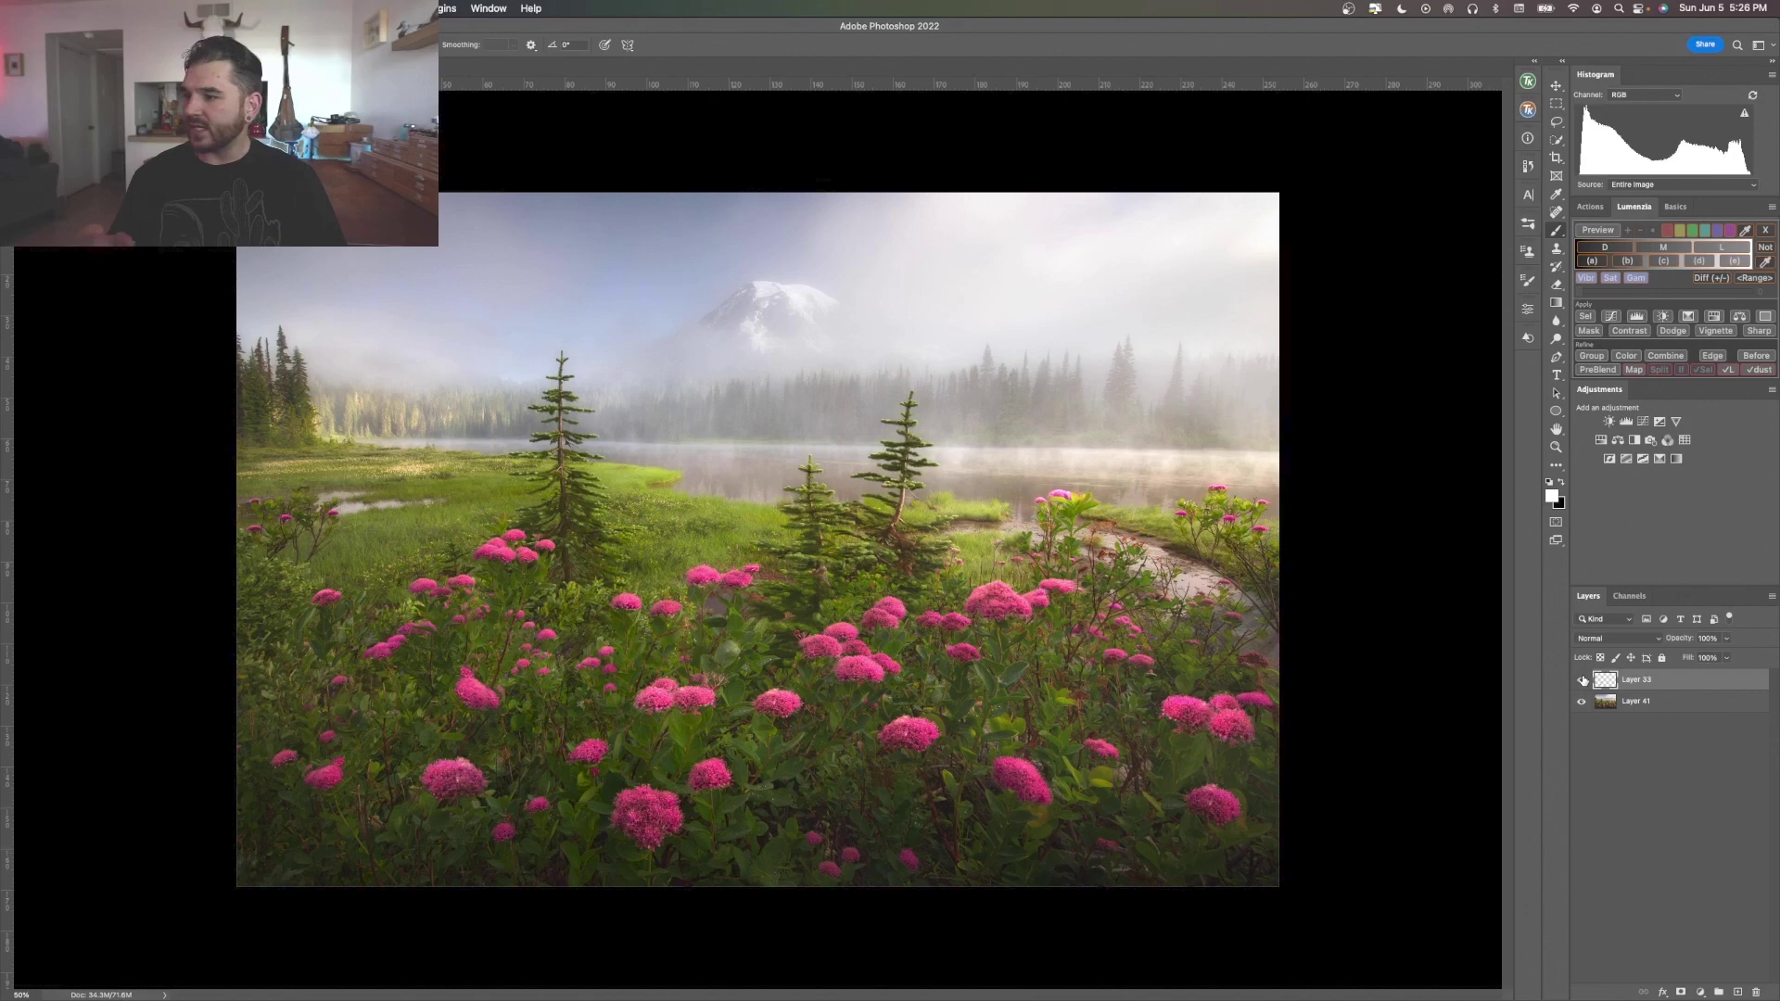
left_click(1582, 681)
left_click(1583, 682)
left_click(1582, 681)
left_click(1583, 681)
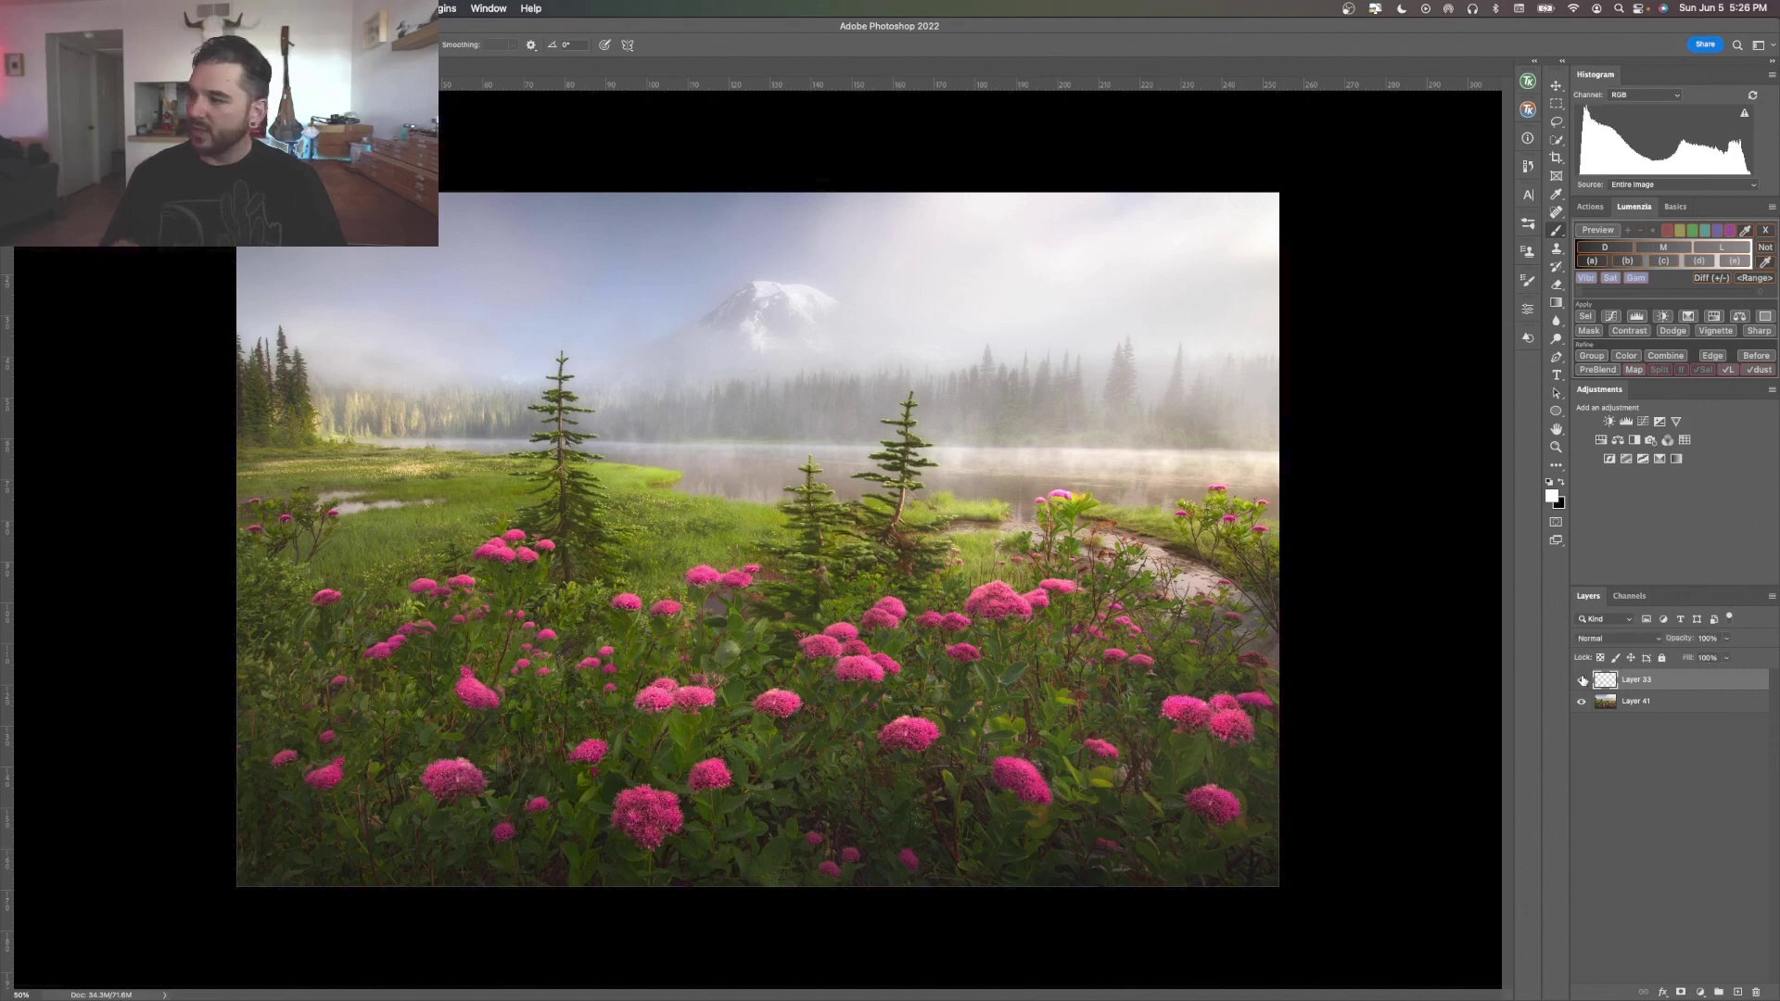
left_click(1582, 682)
left_click(1582, 682)
left_click(1582, 681)
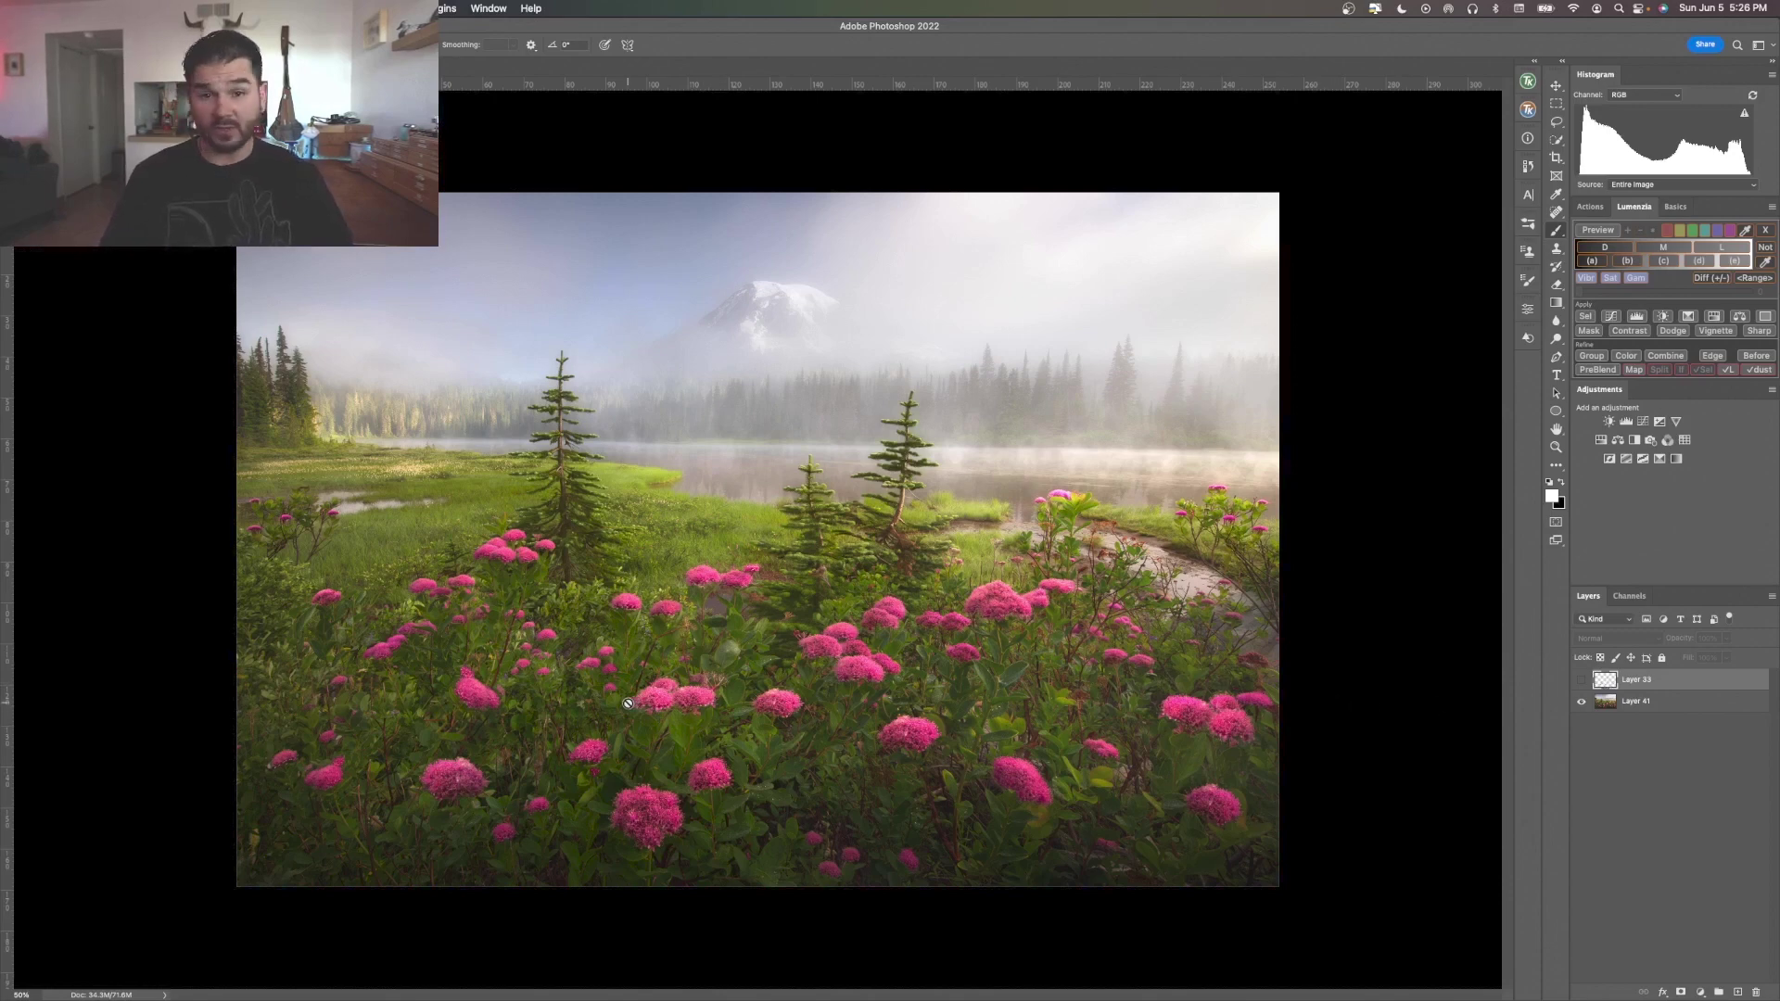
Add a new empty layer above Layer 33 and set its blend mode to Darken.
left_click(1738, 993)
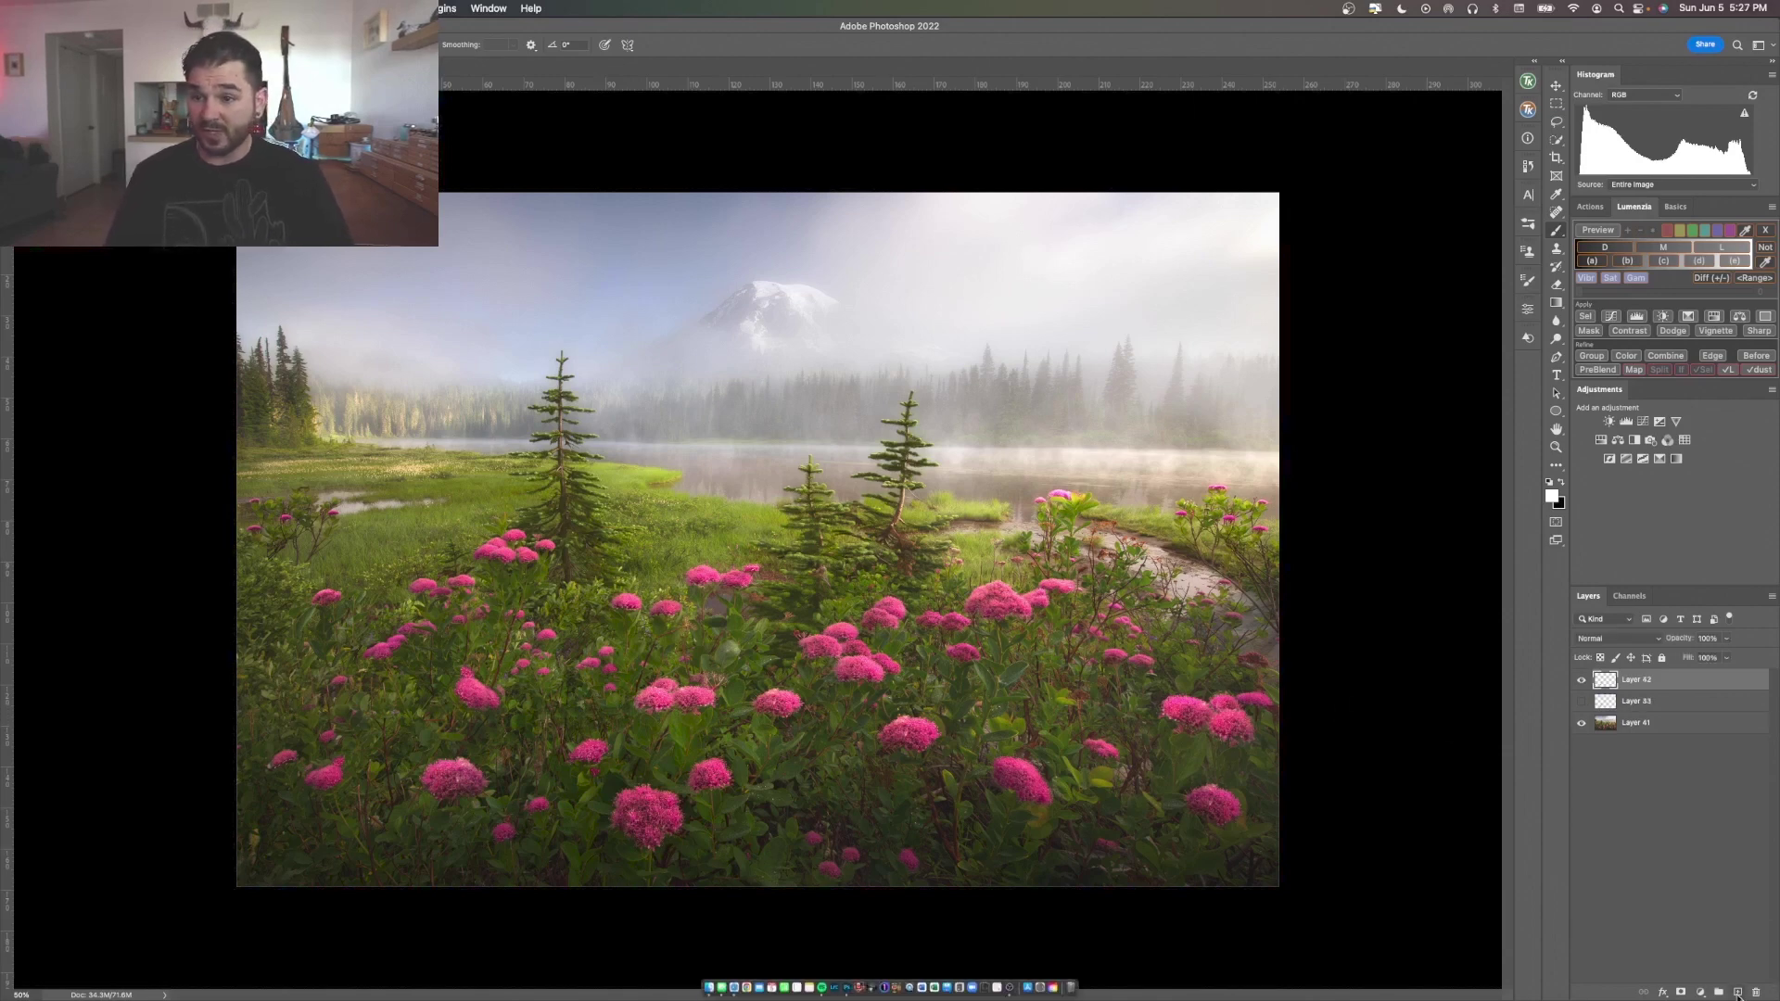
left_click(1614, 640)
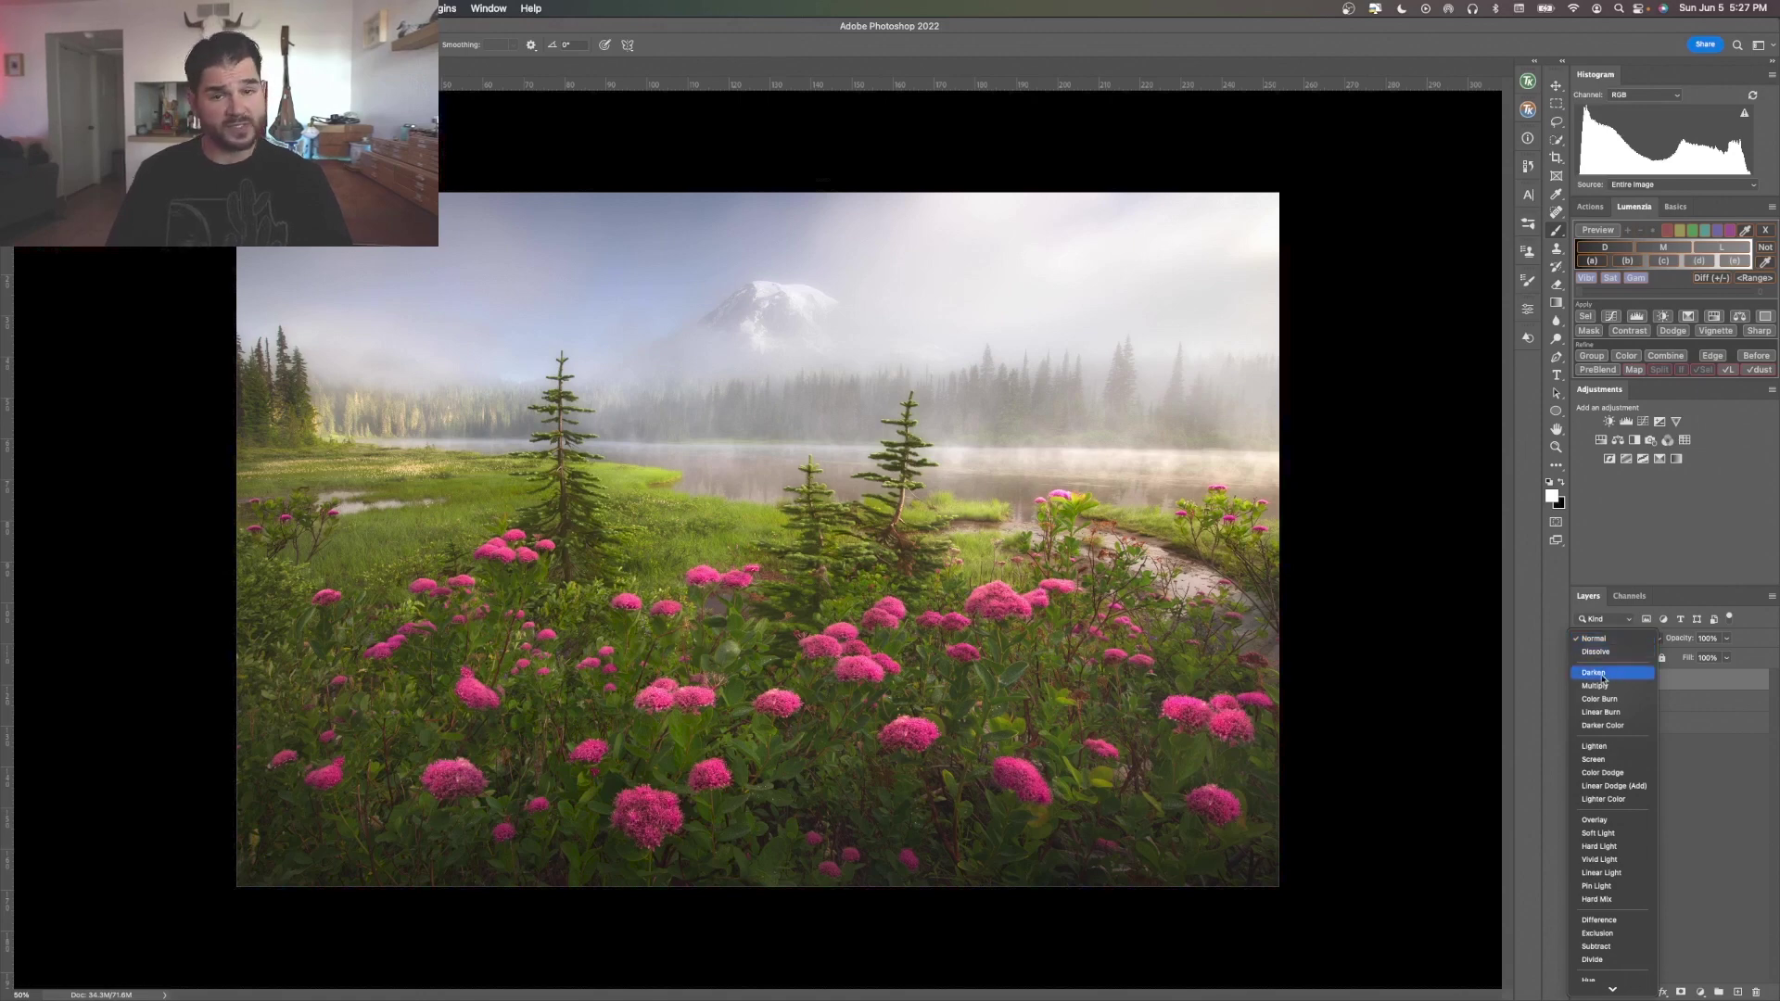
left_click(1603, 675)
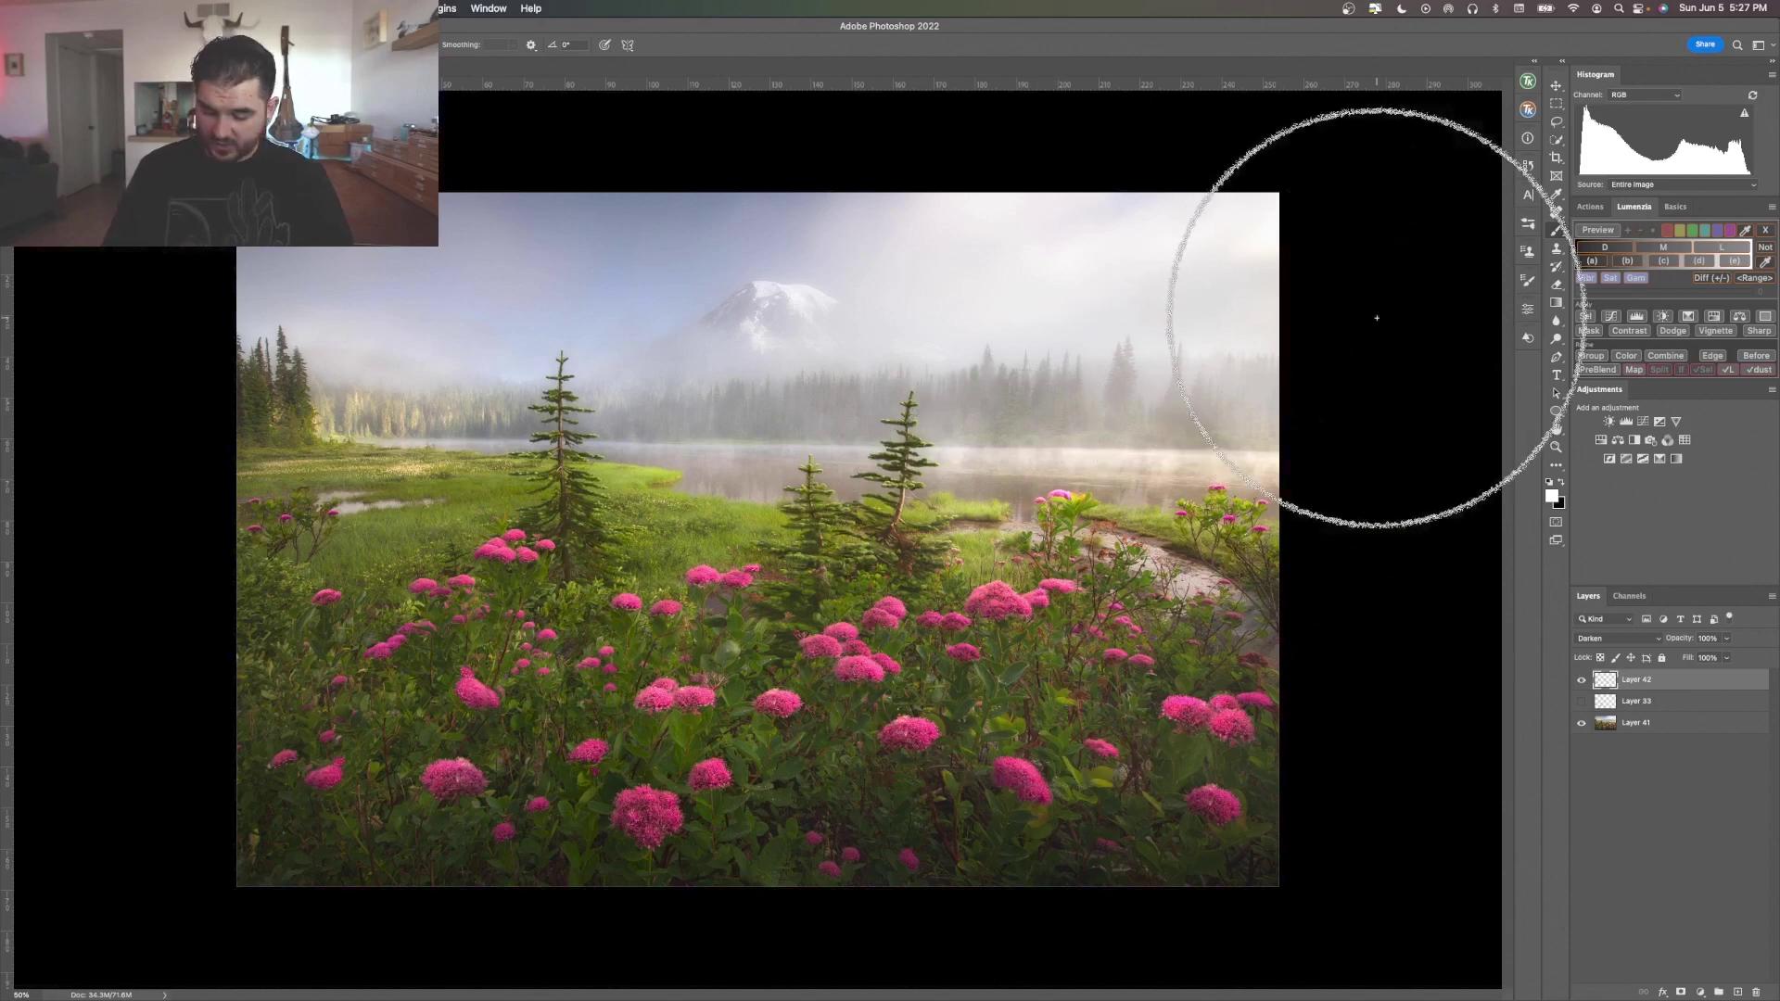
Switch to the Clone Stamp tool and choose a blend mode for its strokes.
key("s")
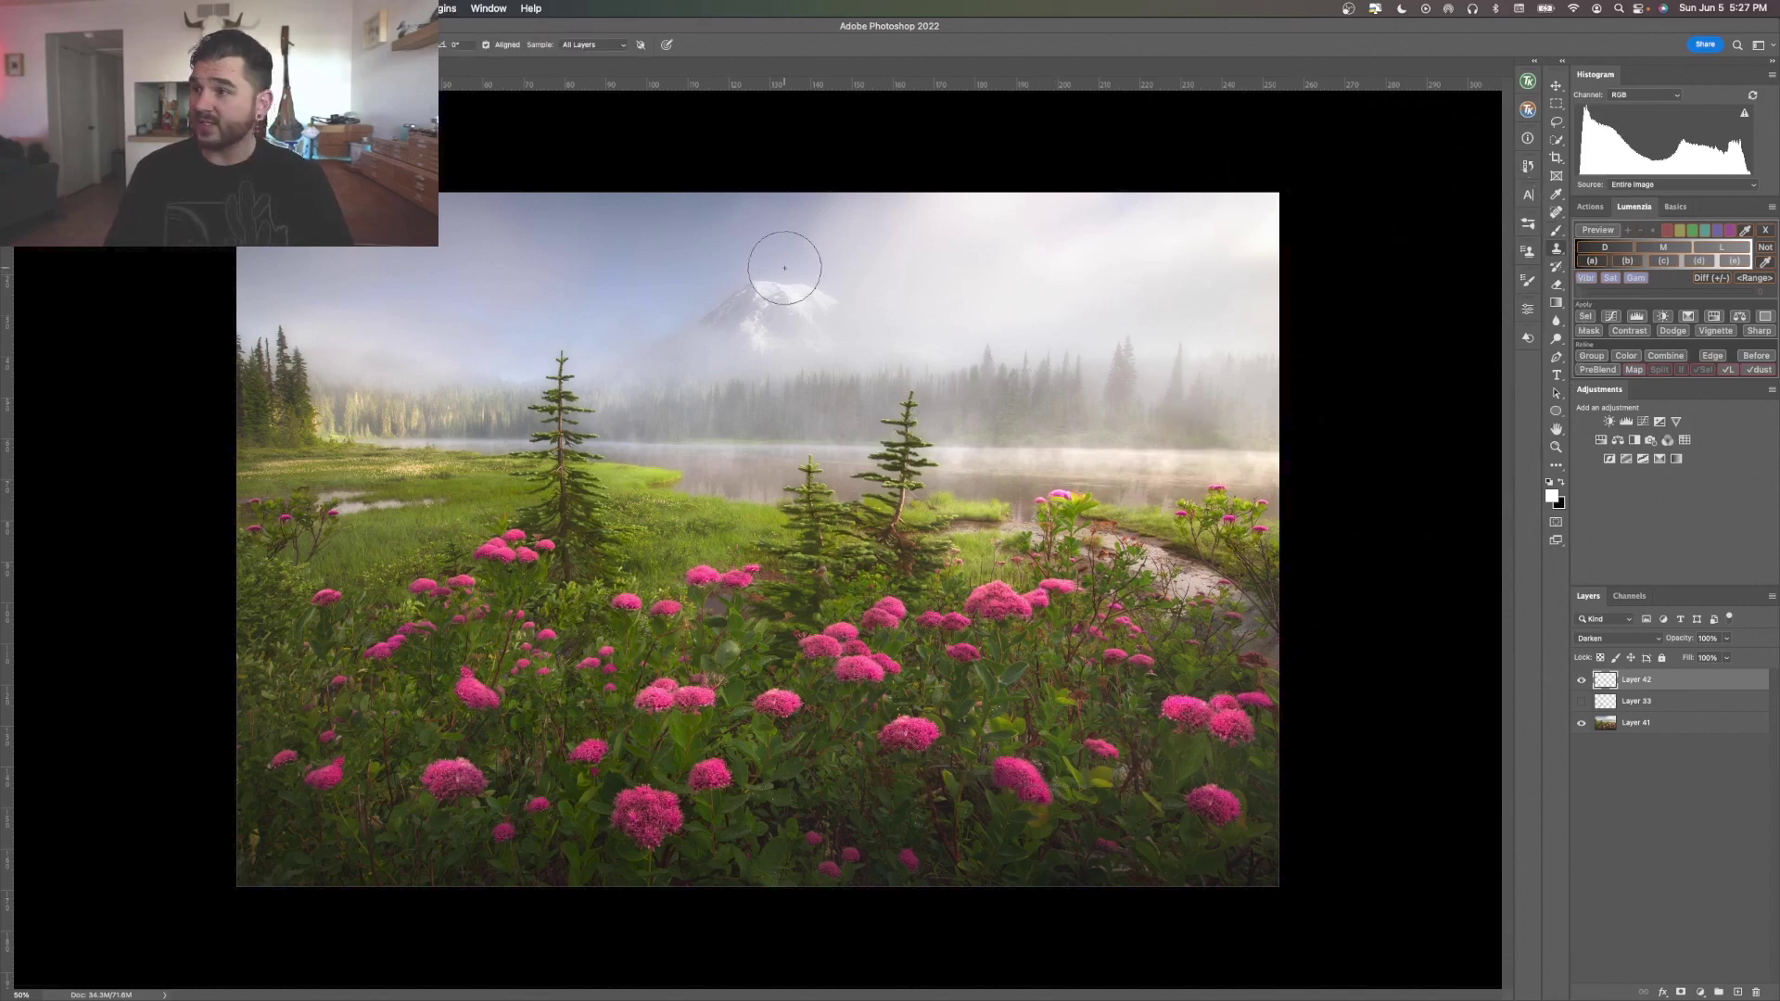
left_click(218, 45)
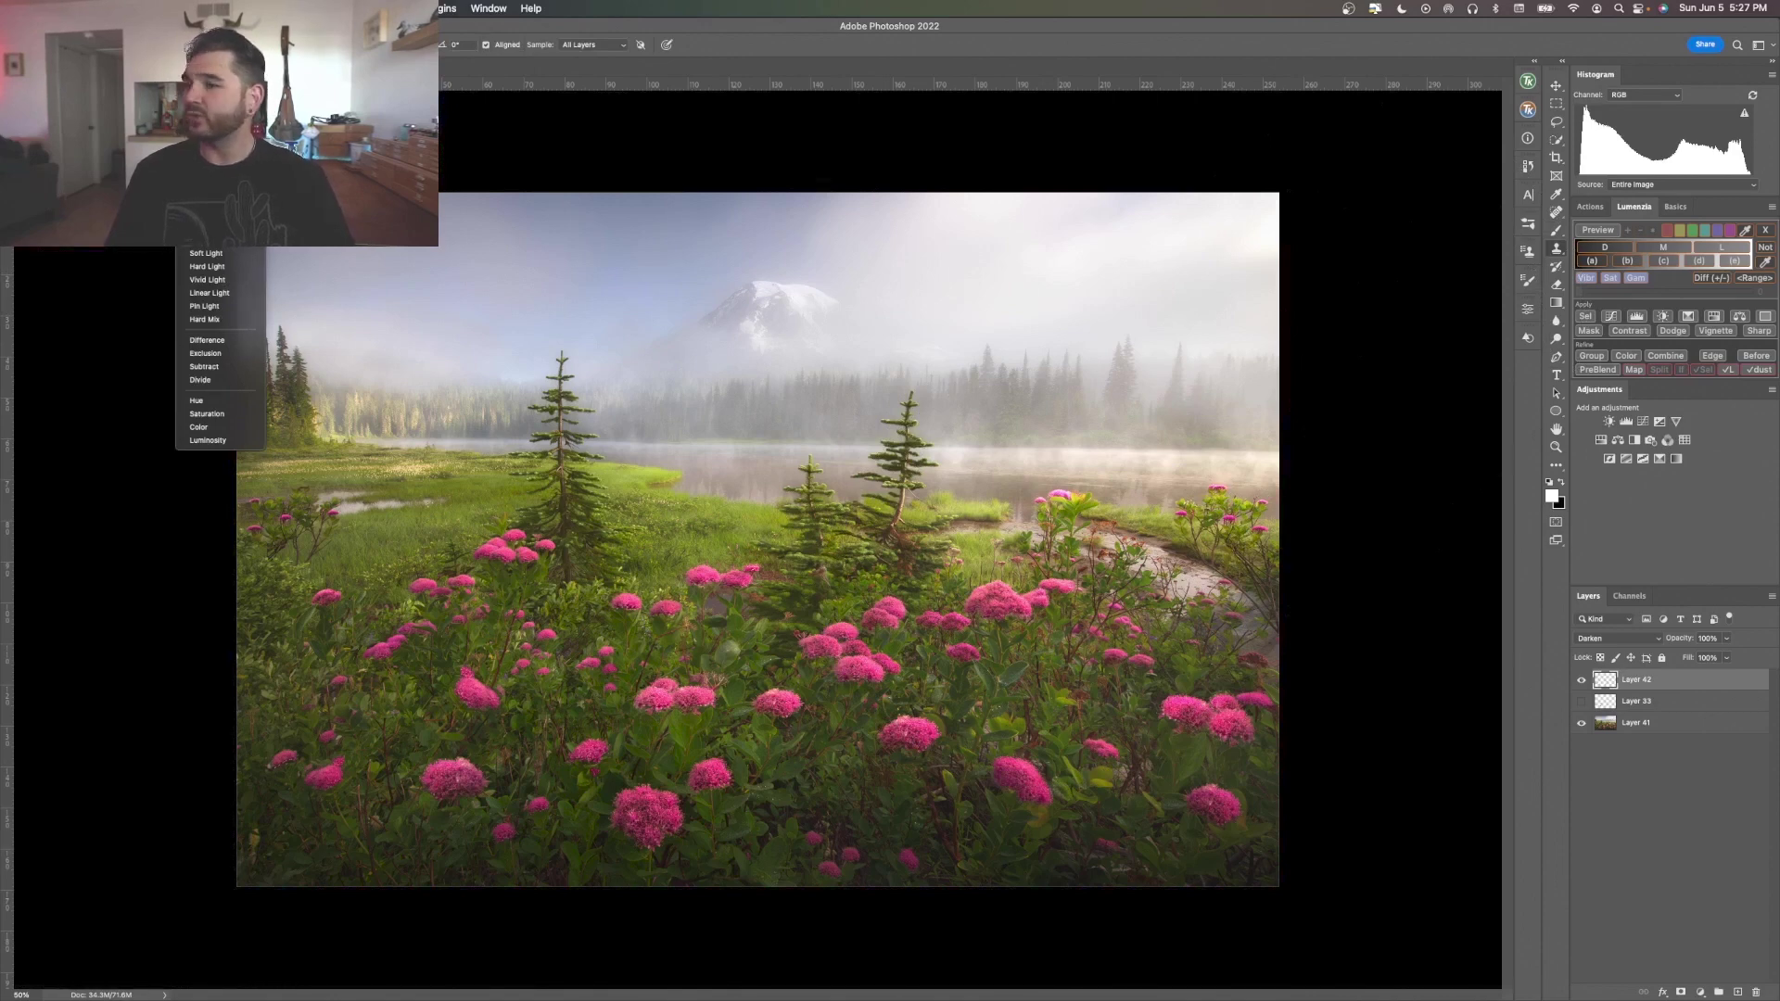
left_click(205, 93)
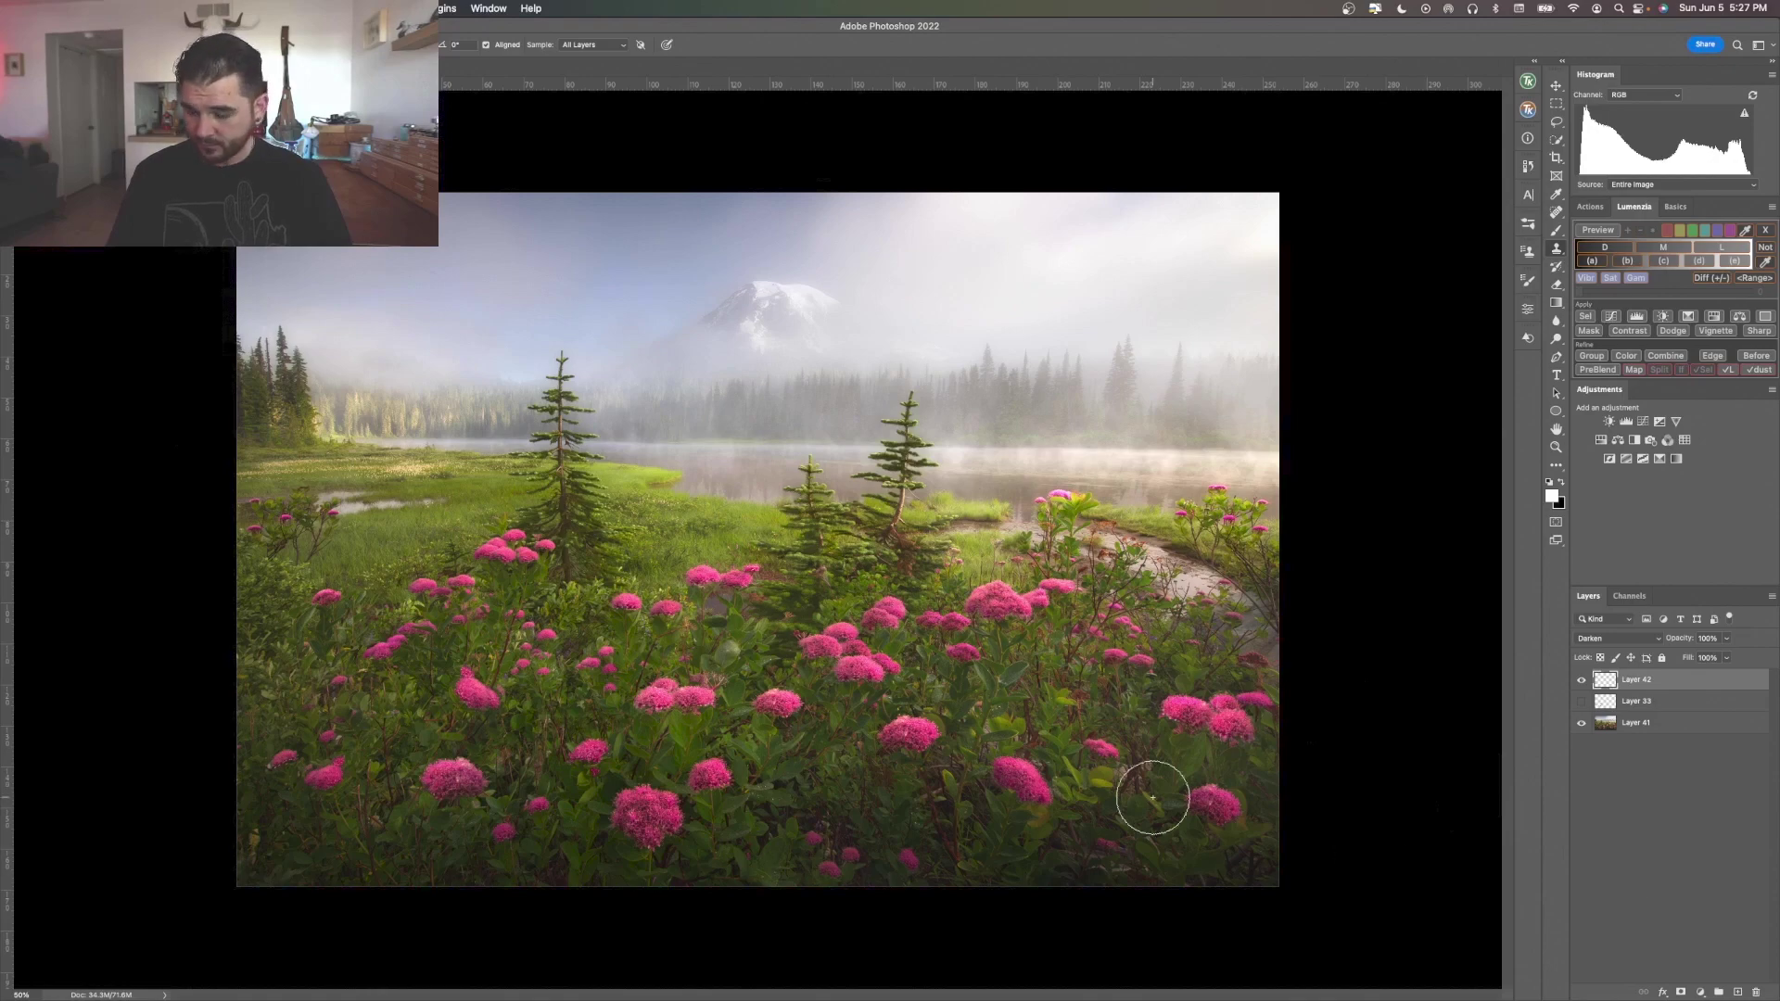
Zoom in on the lower leafy flower bushes and shrink the Clone Stamp brush two sizes.
scroll(796, 697, "up", 5)
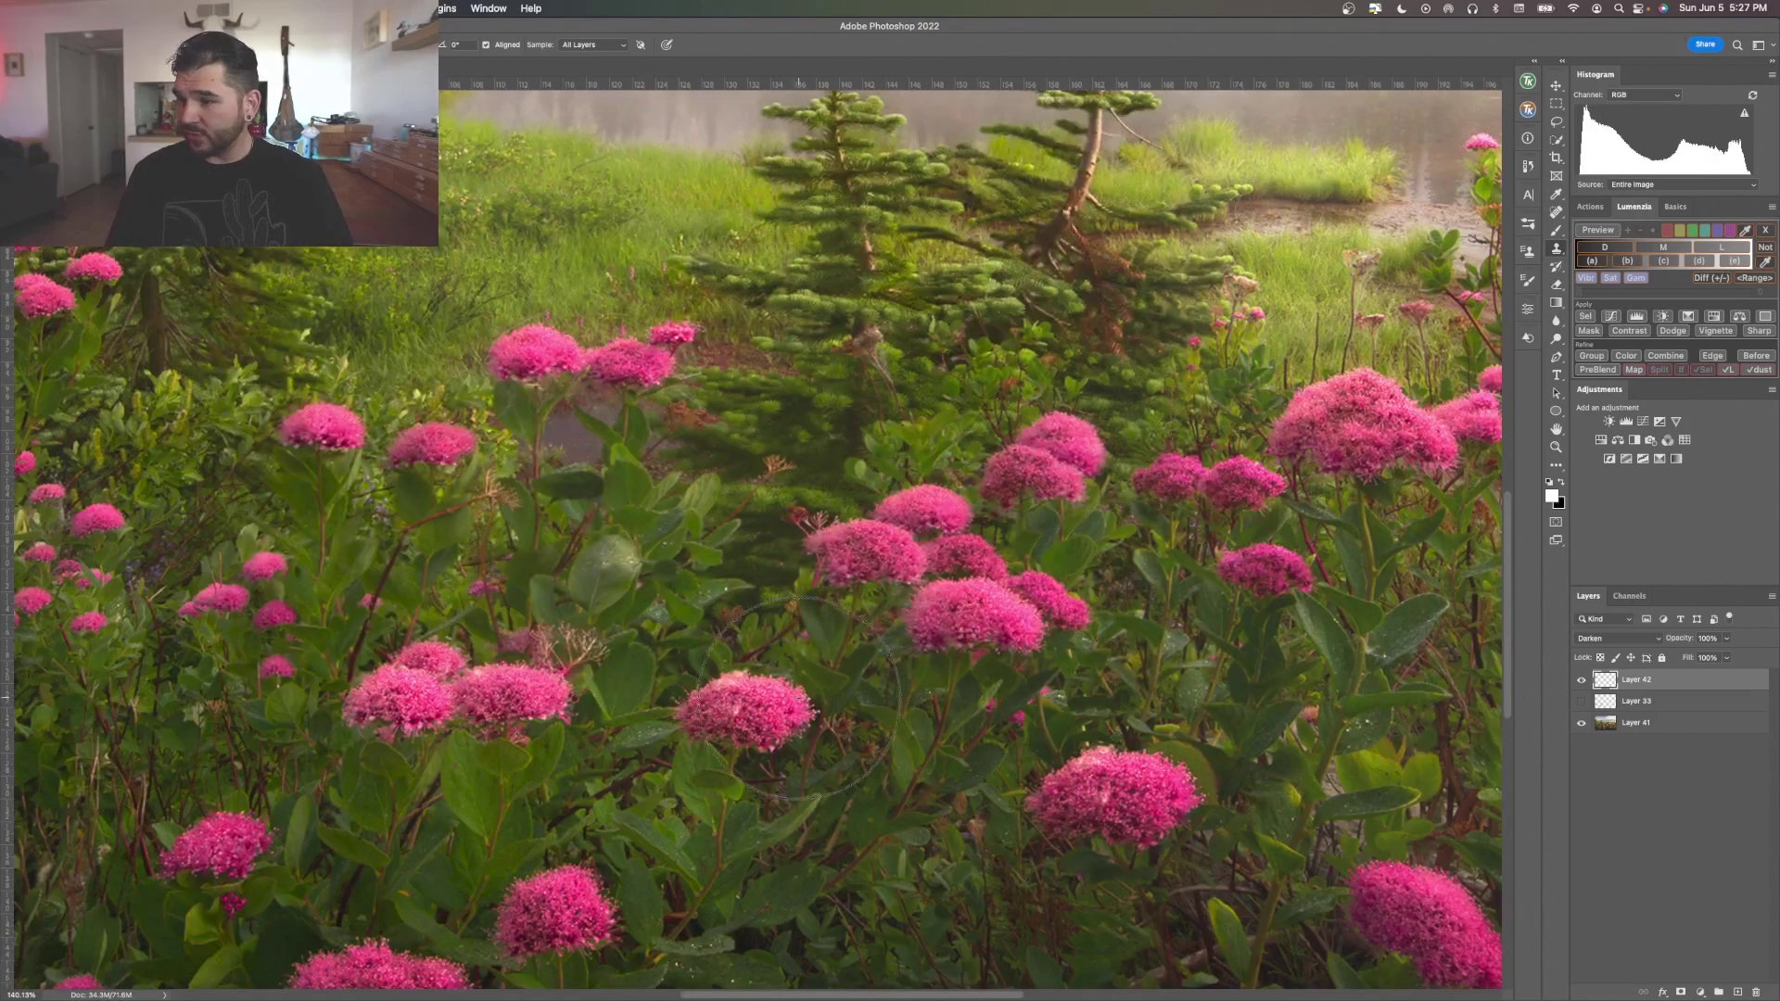
scroll(799, 697, "down", 3)
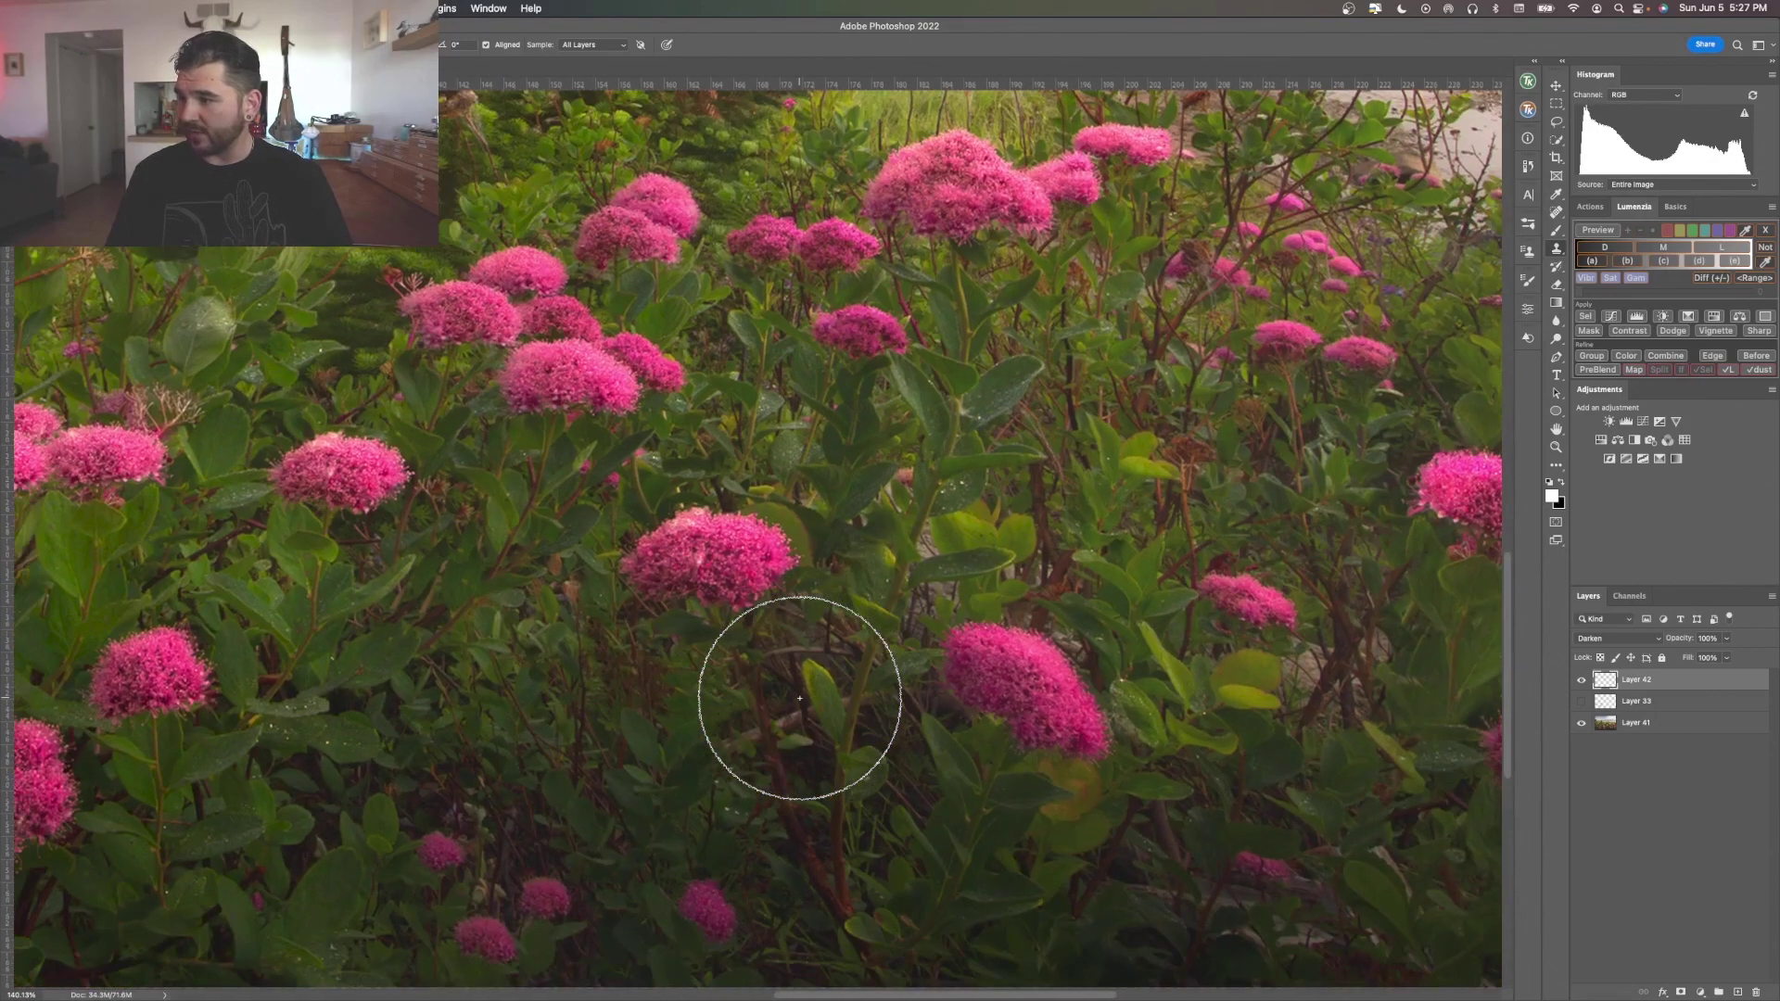
scroll(799, 697, "left", 5)
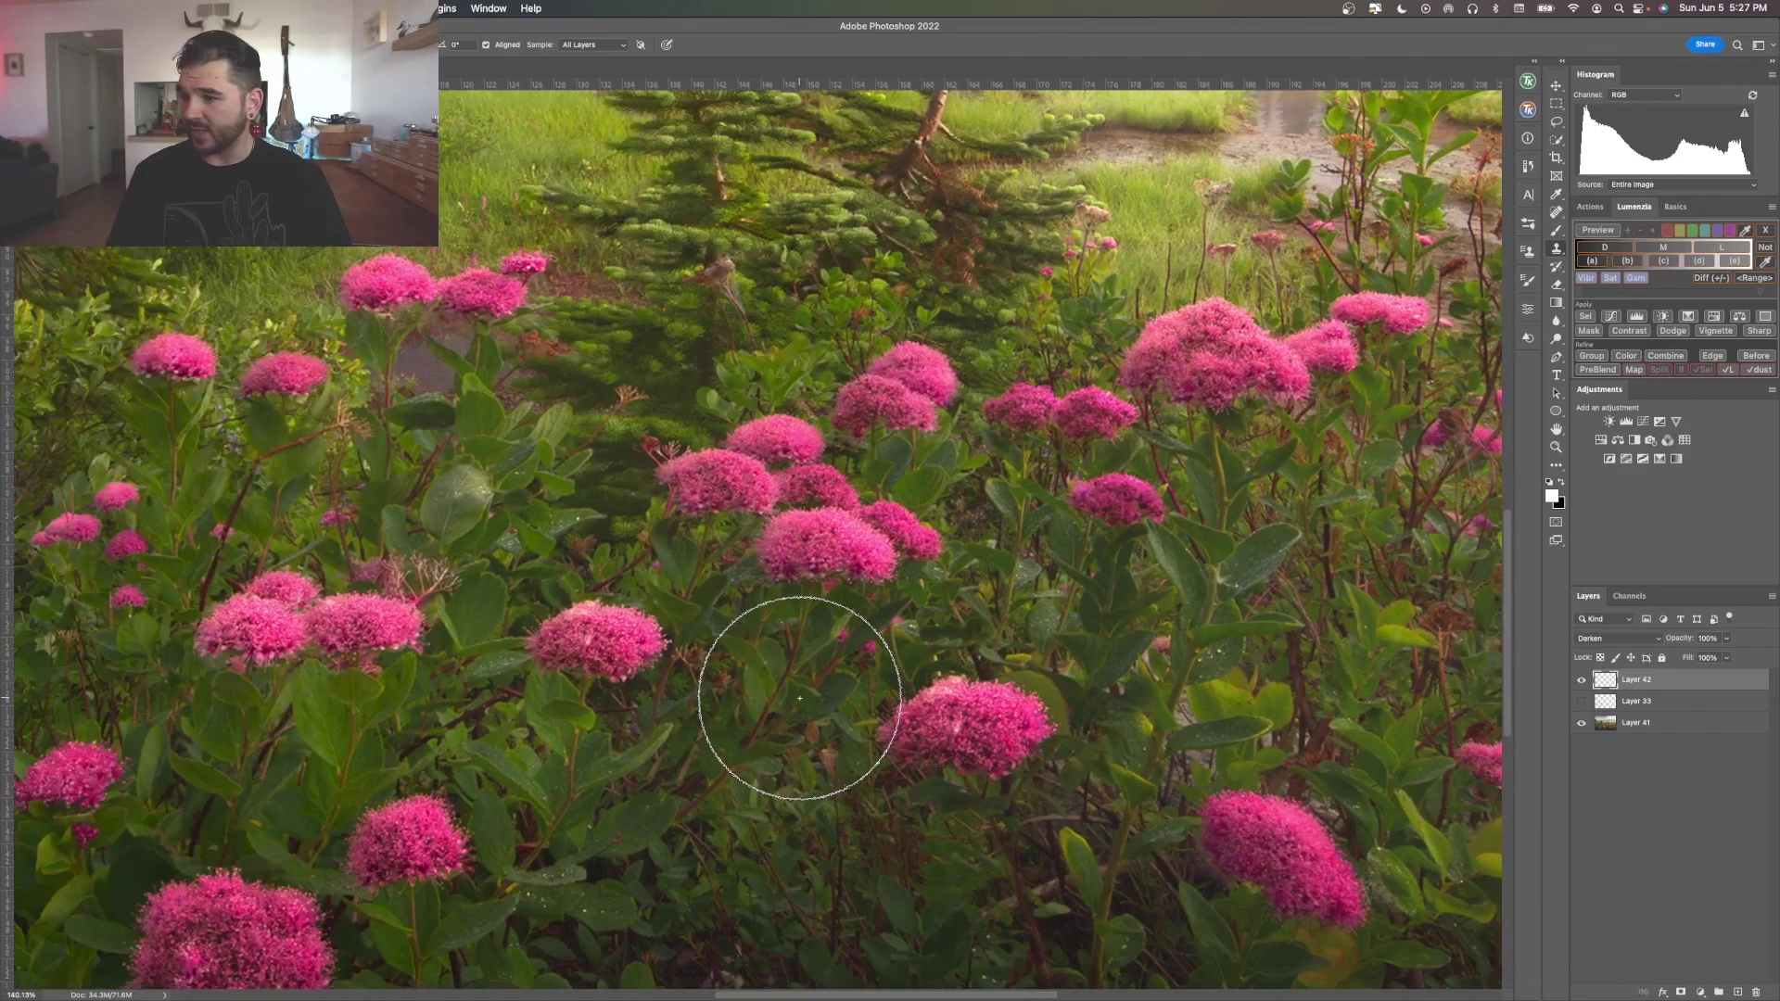
scroll(799, 704, "right", 10)
scroll(799, 705, "down", 5)
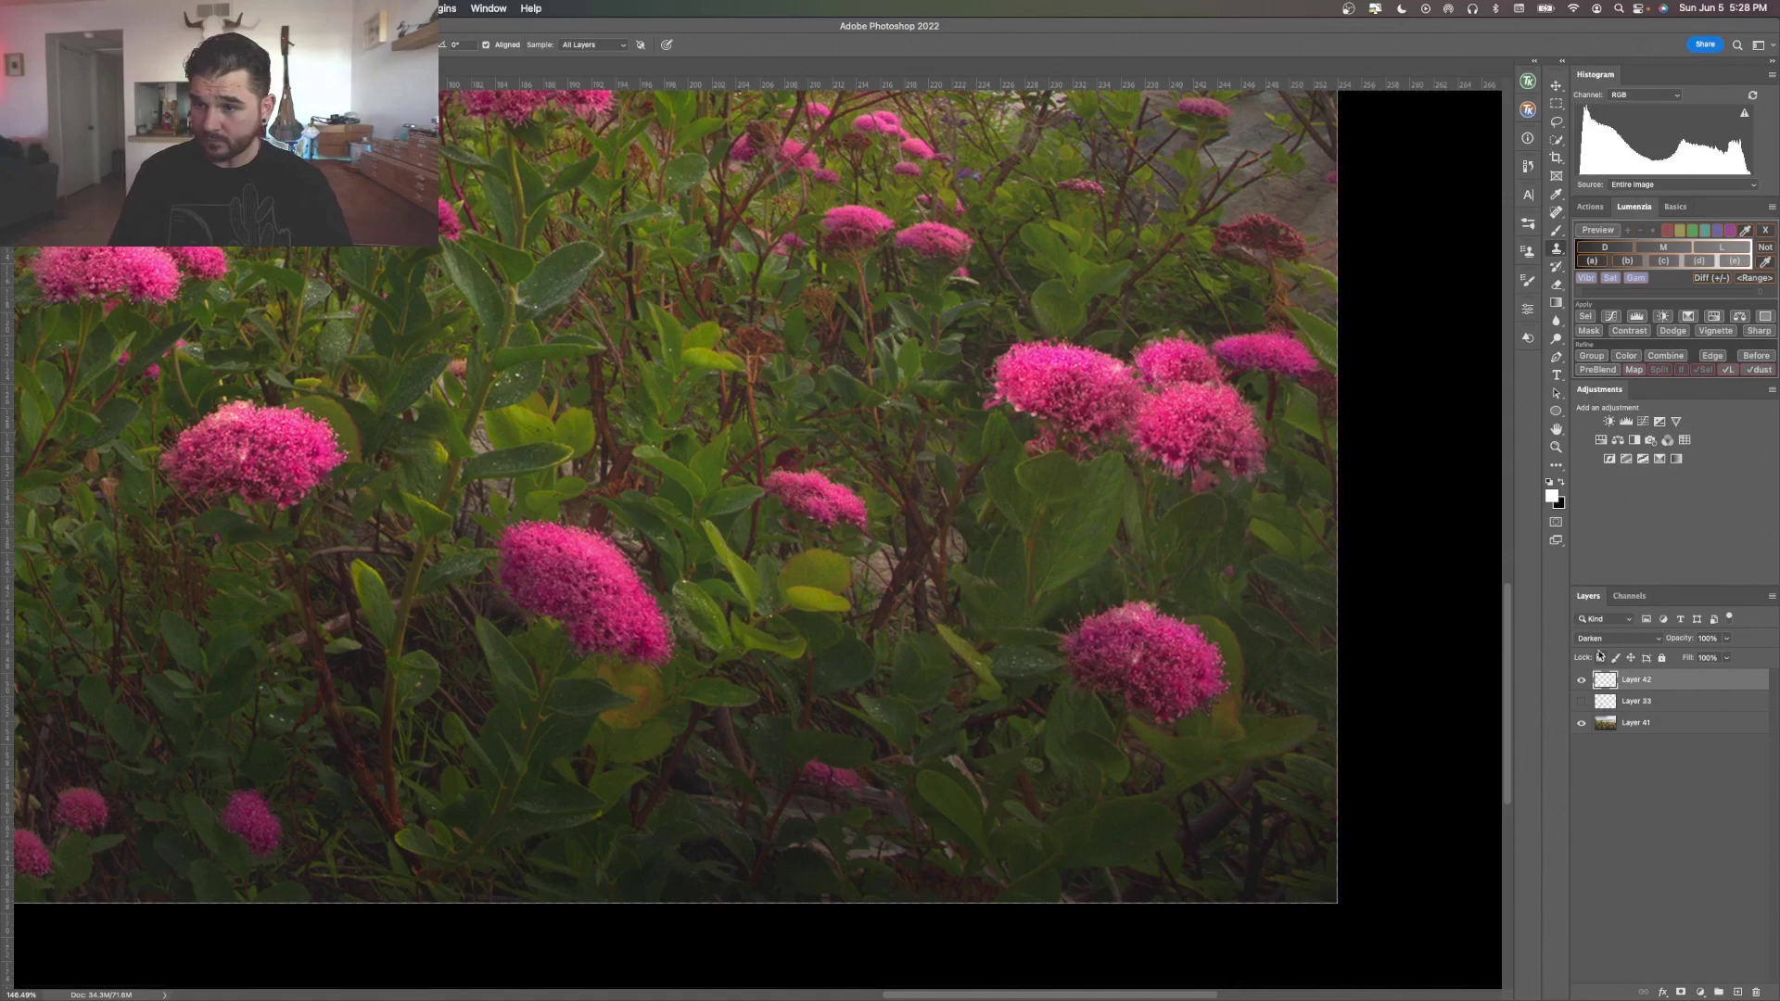
scroll(863, 560, "up", 3)
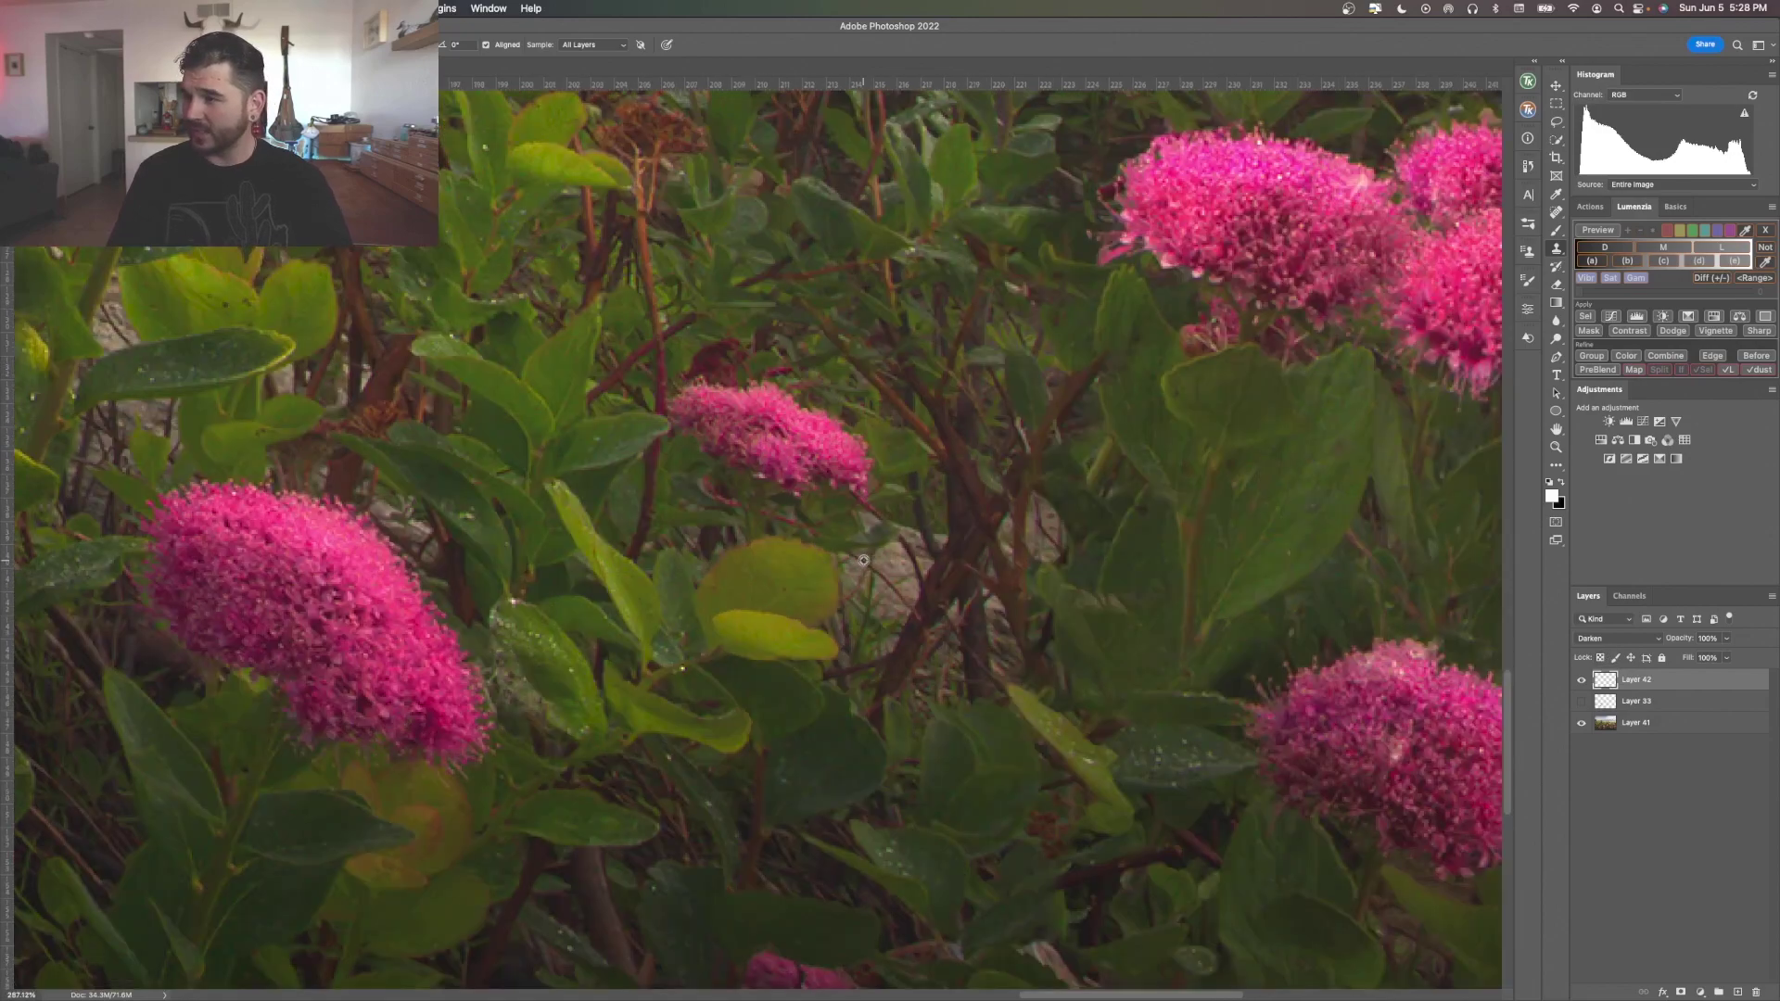
key("bracketleft")
key("bracketleft")
key("bracketleft")
key("bracketleft")
key("bracketleft")
key("bracketleft")
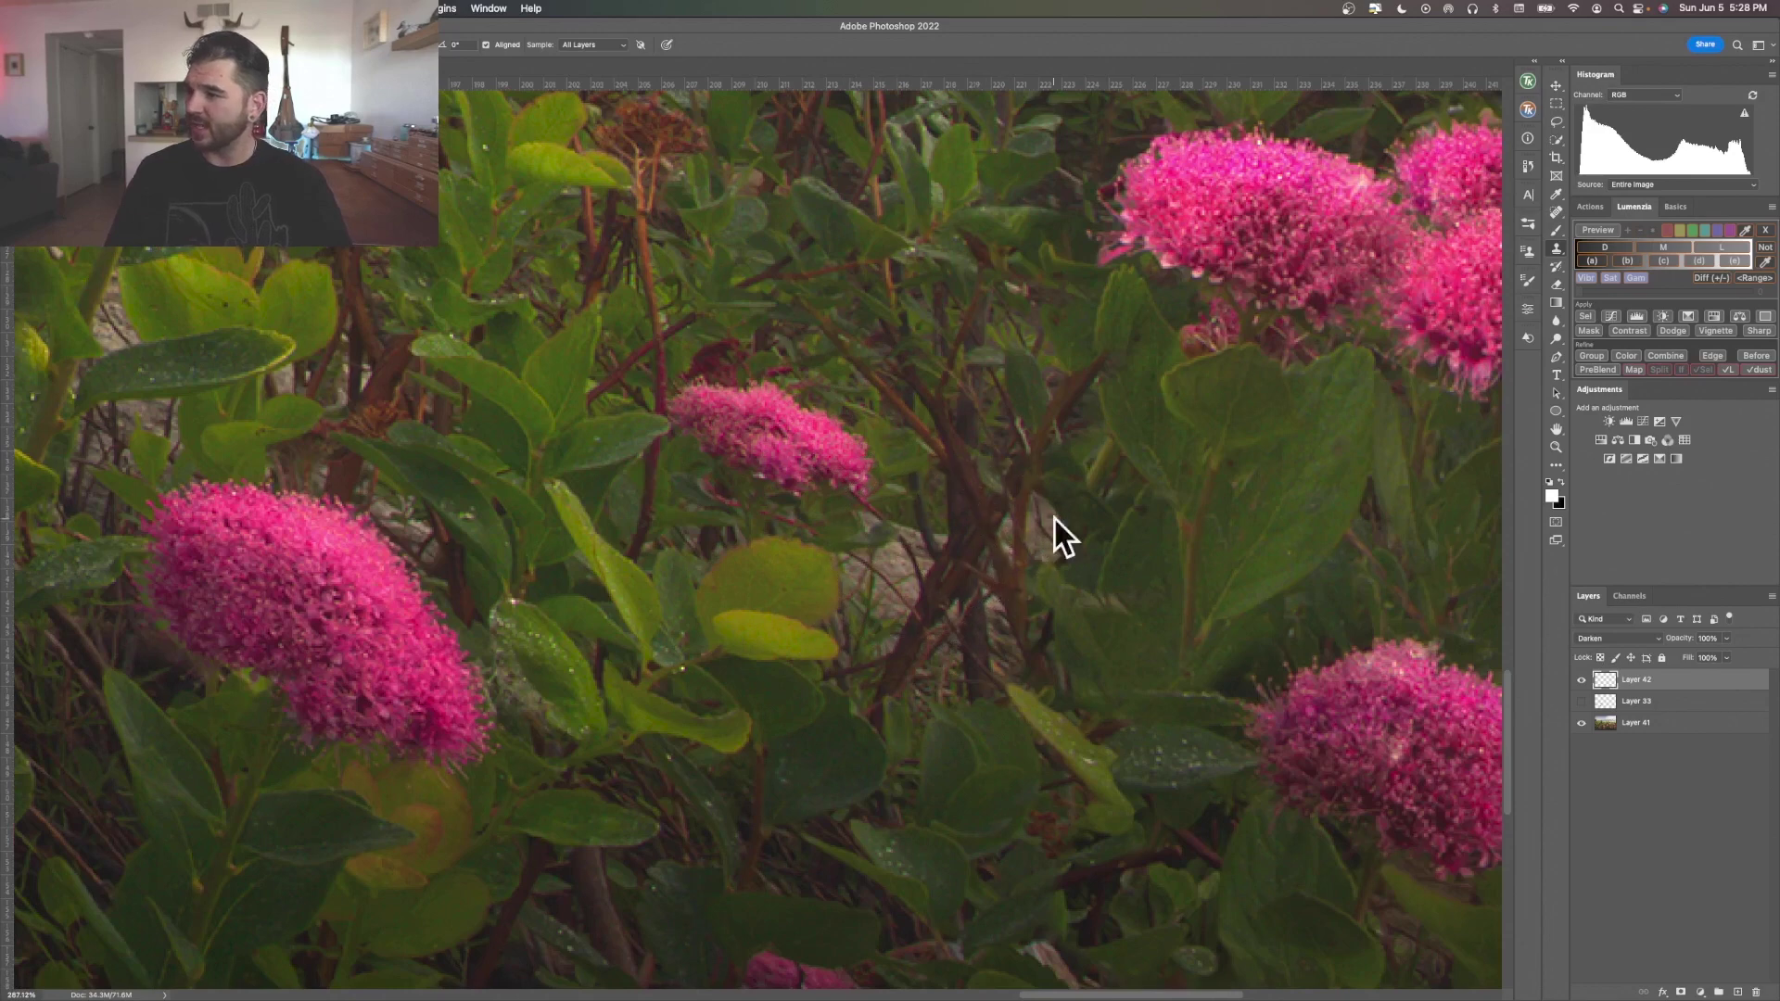
key("bracketleft")
key("bracketleft")
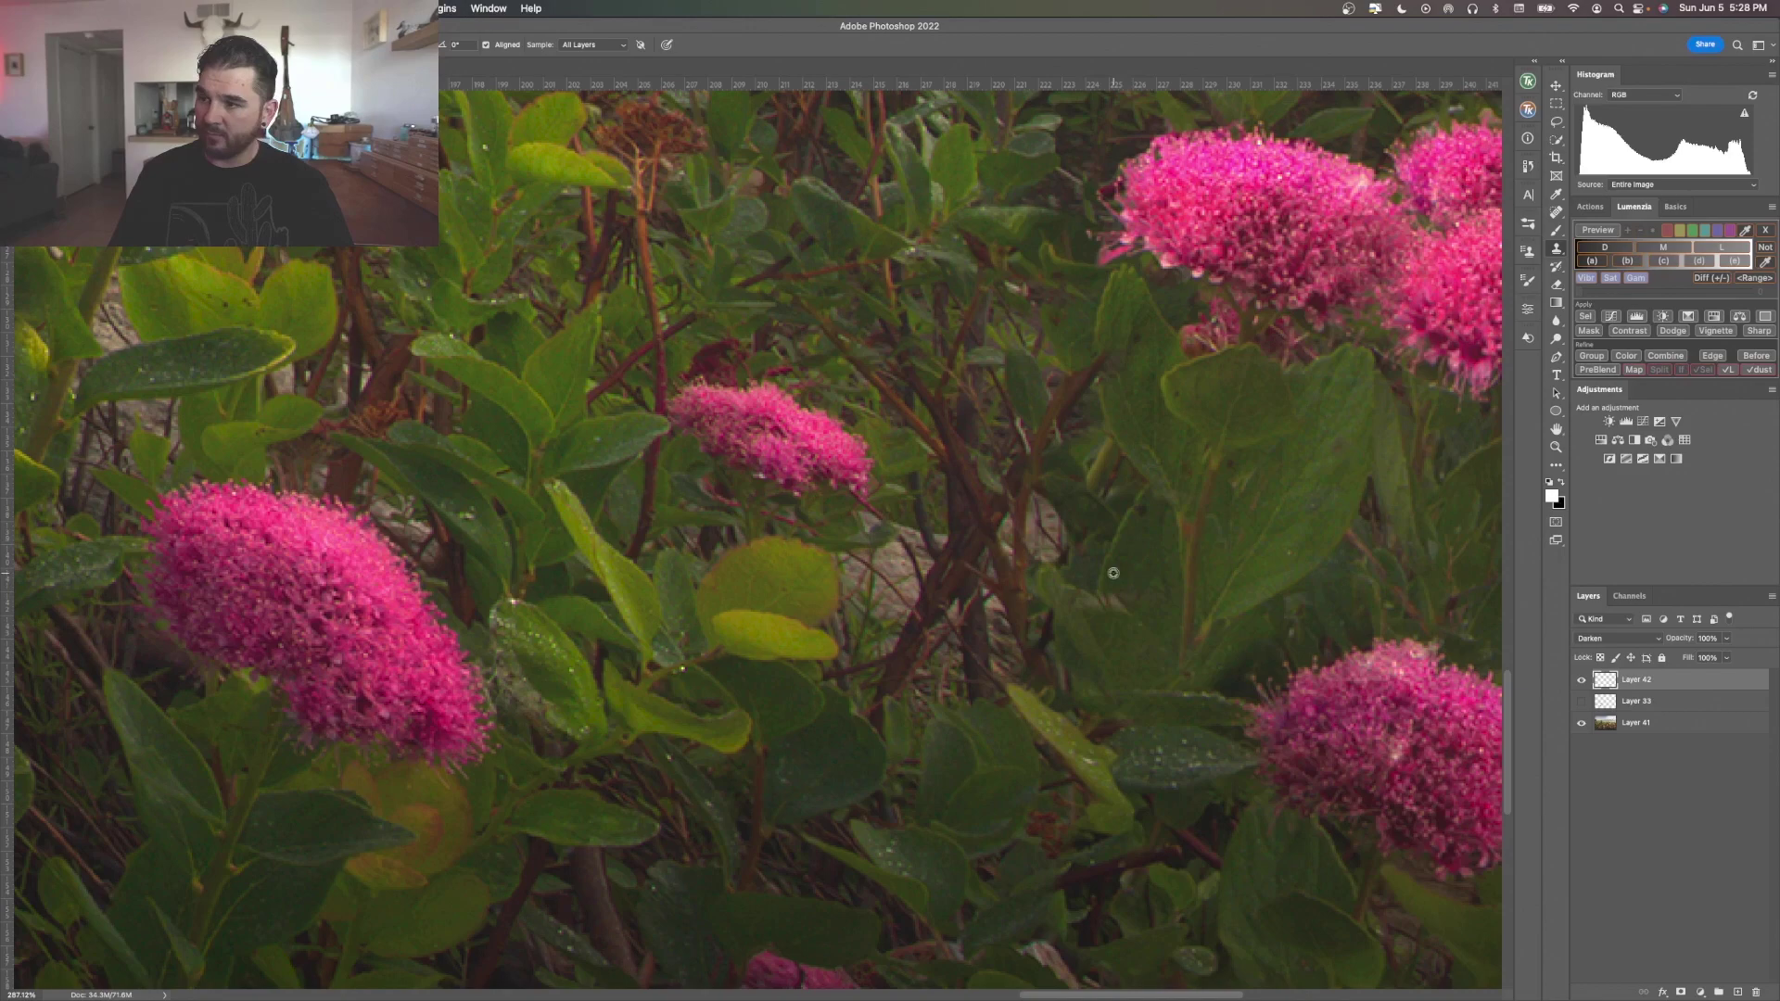
Sample green foliage and clone it over the pale rock between the branches, redoing a bad stroke smaller.
left_click(1531, 254)
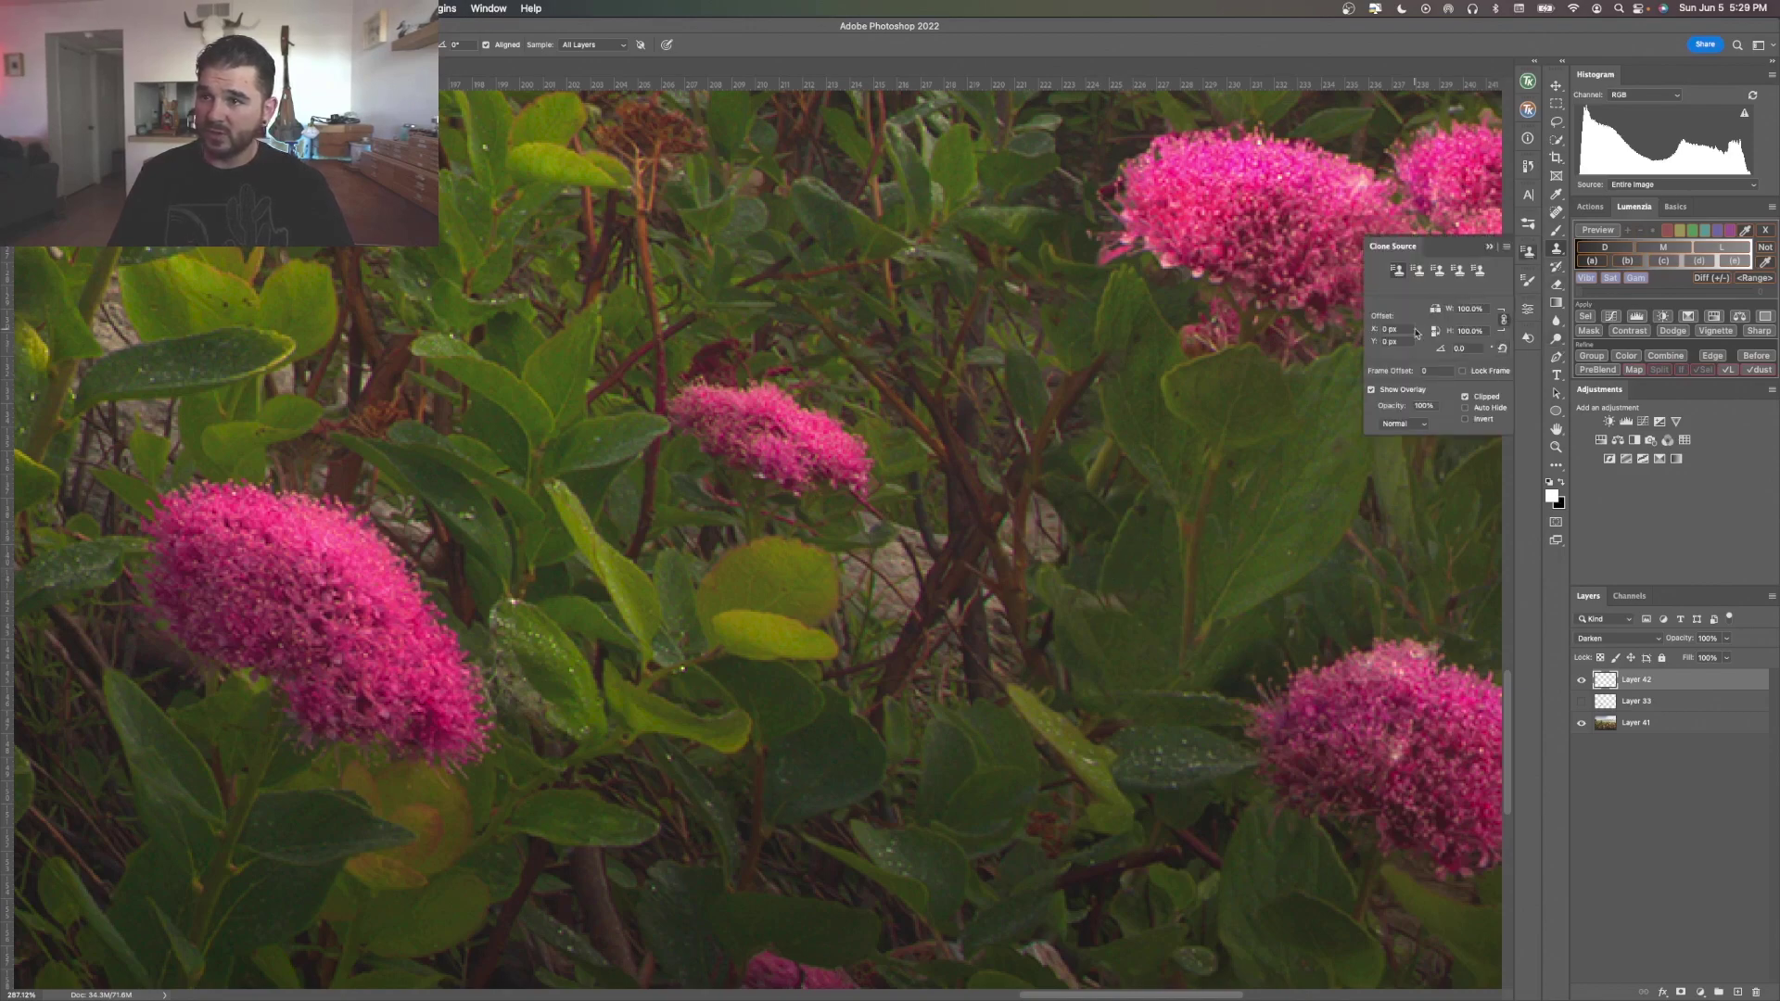
left_click(1491, 249)
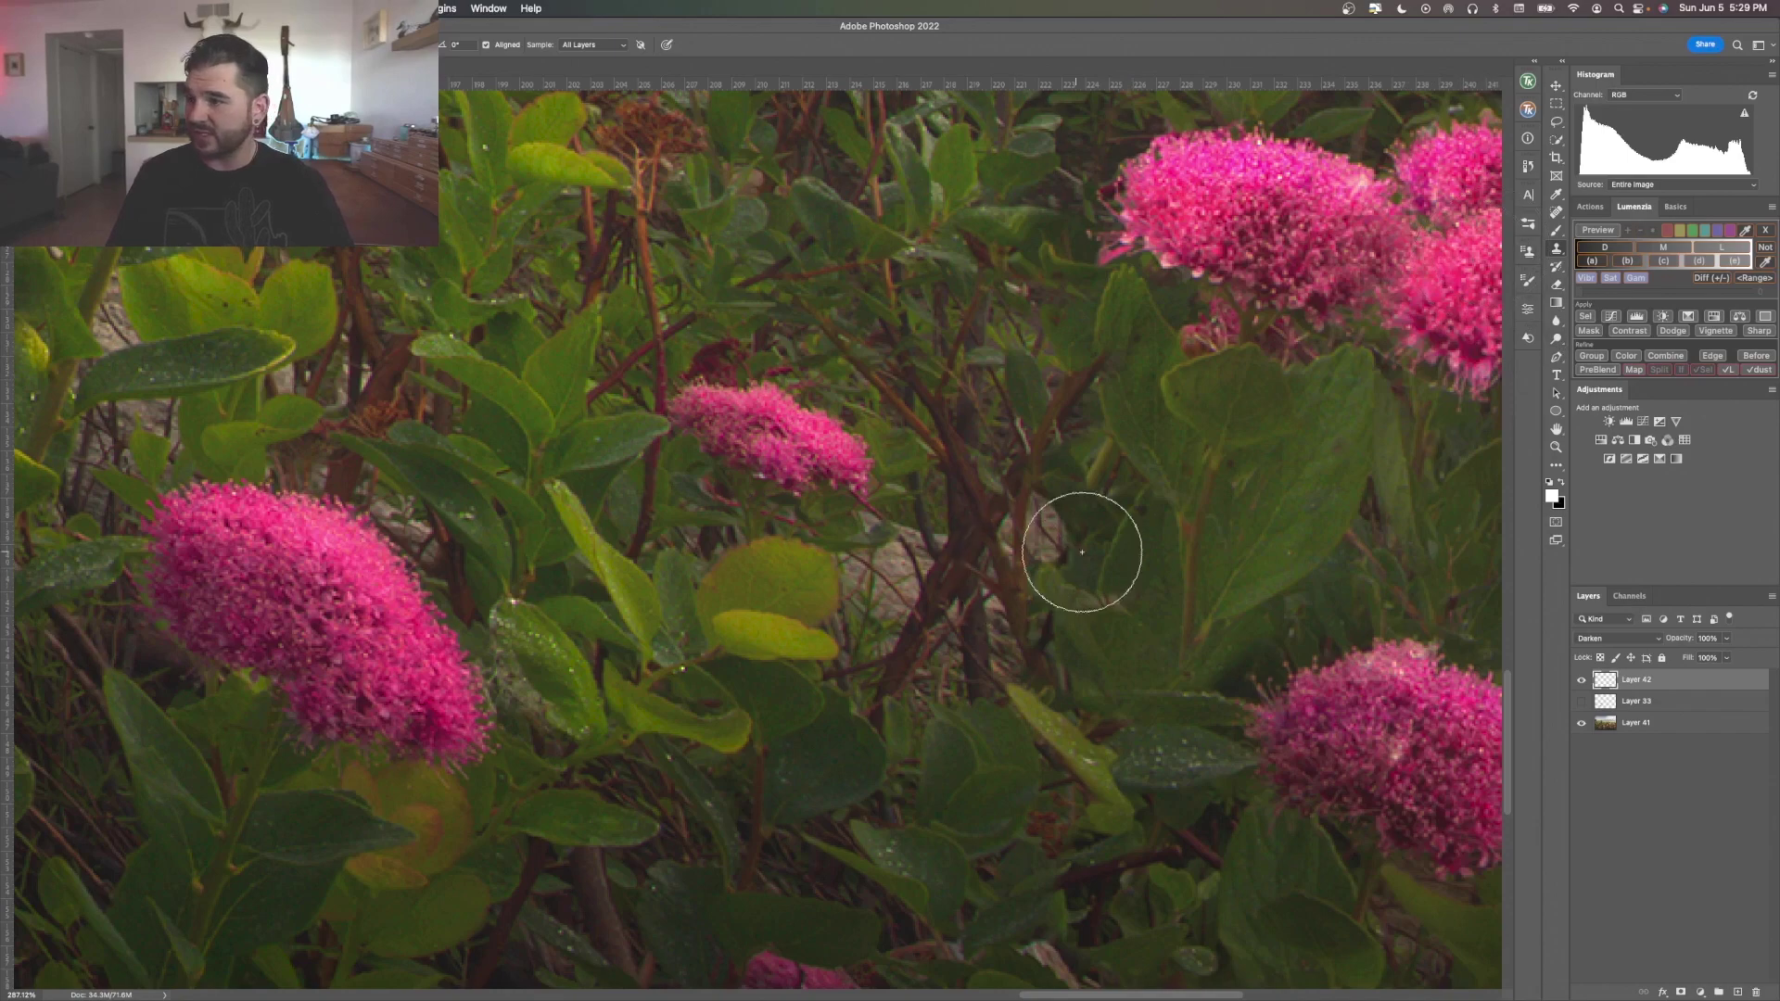
left_click(1096, 613, "alt")
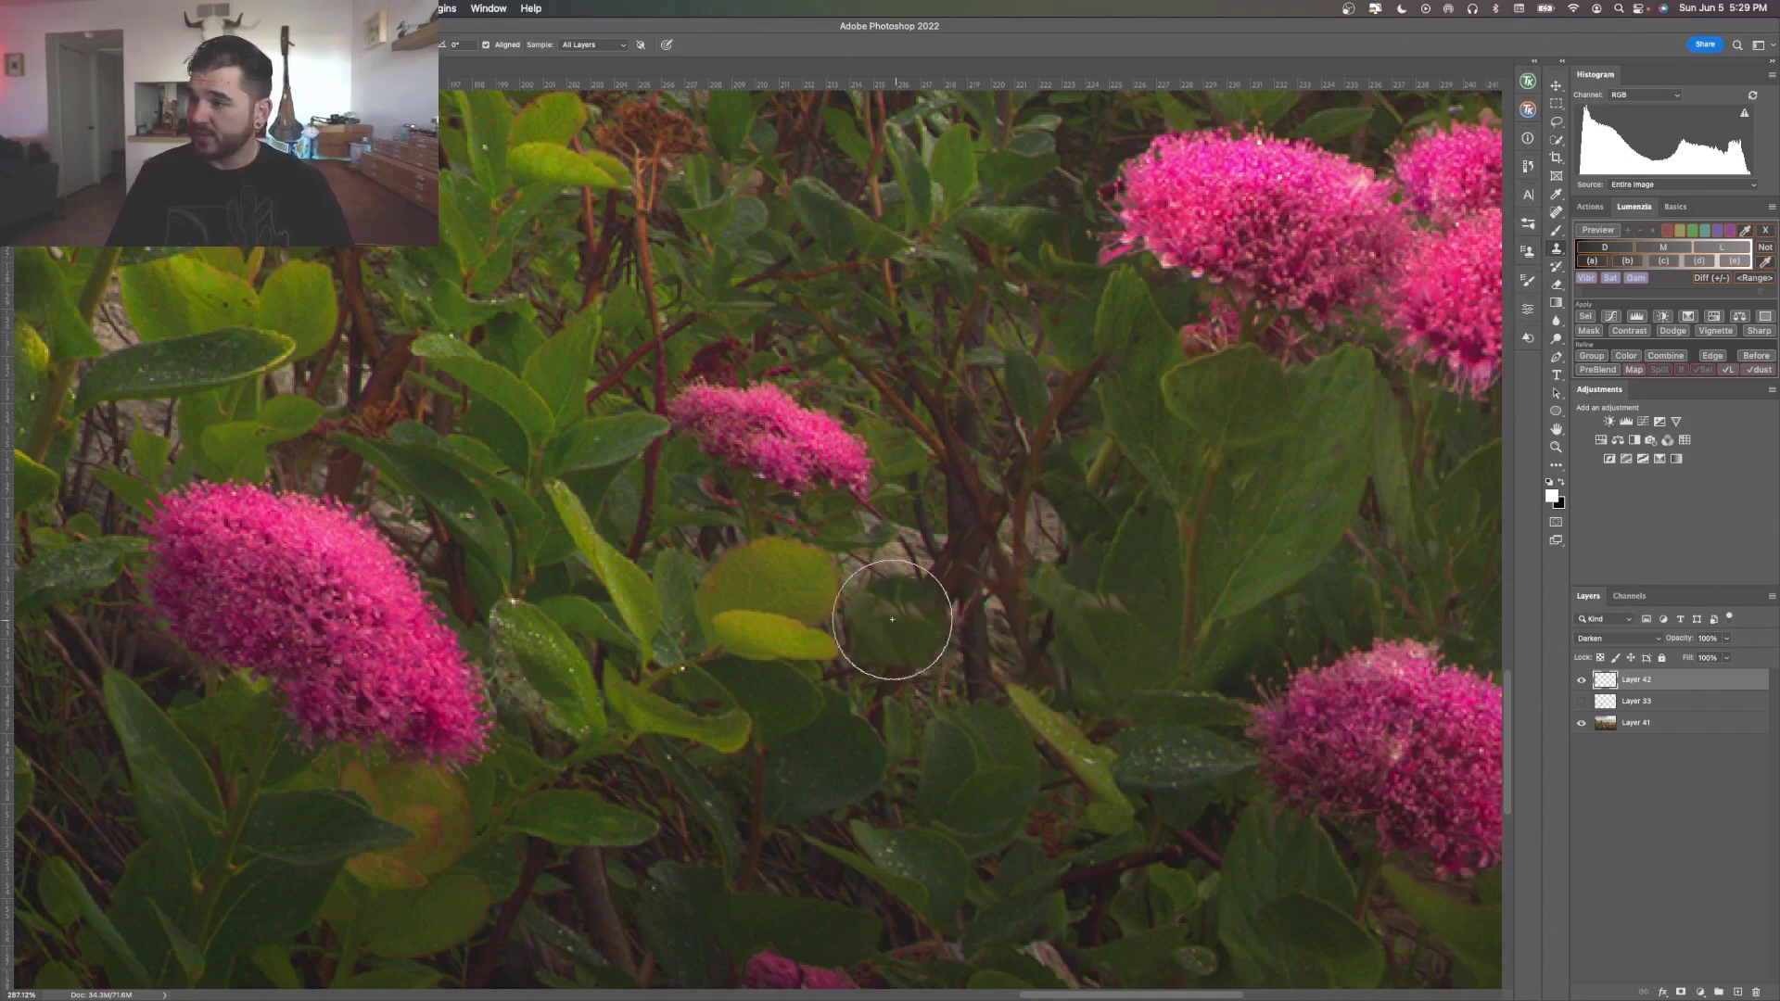
left_click_drag(871, 631, 915, 507)
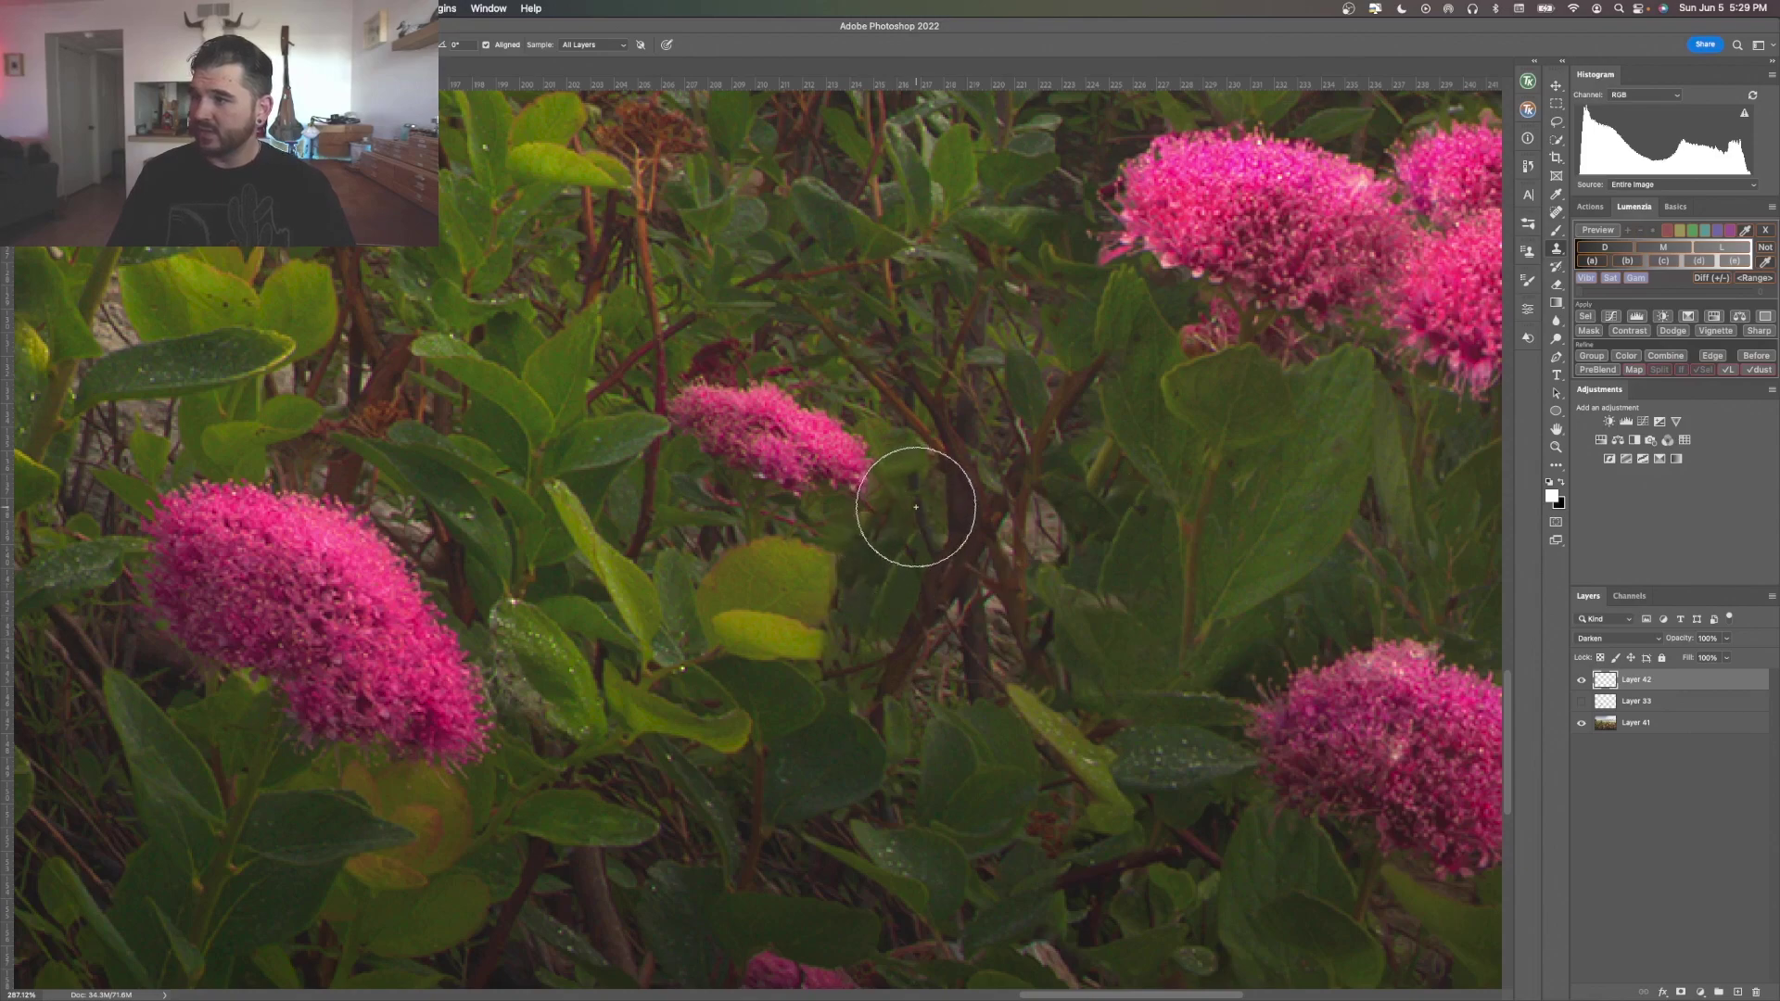
left_click(942, 517)
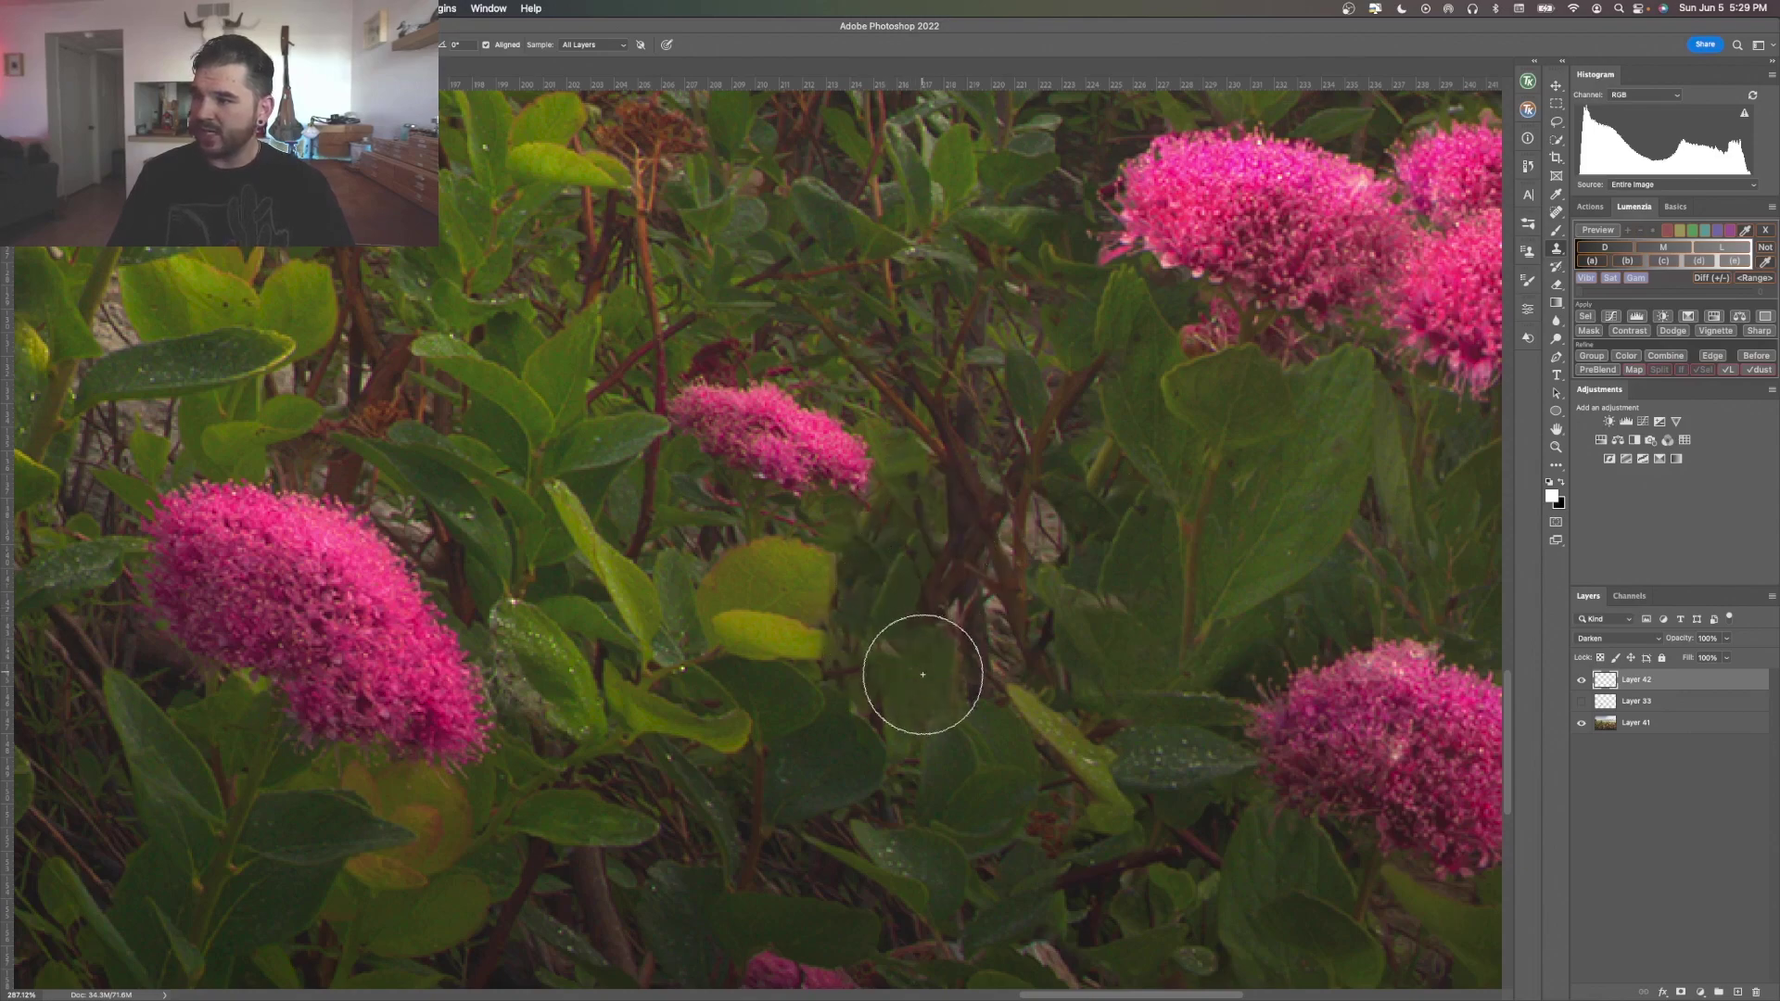
left_click_drag(914, 537, 965, 703)
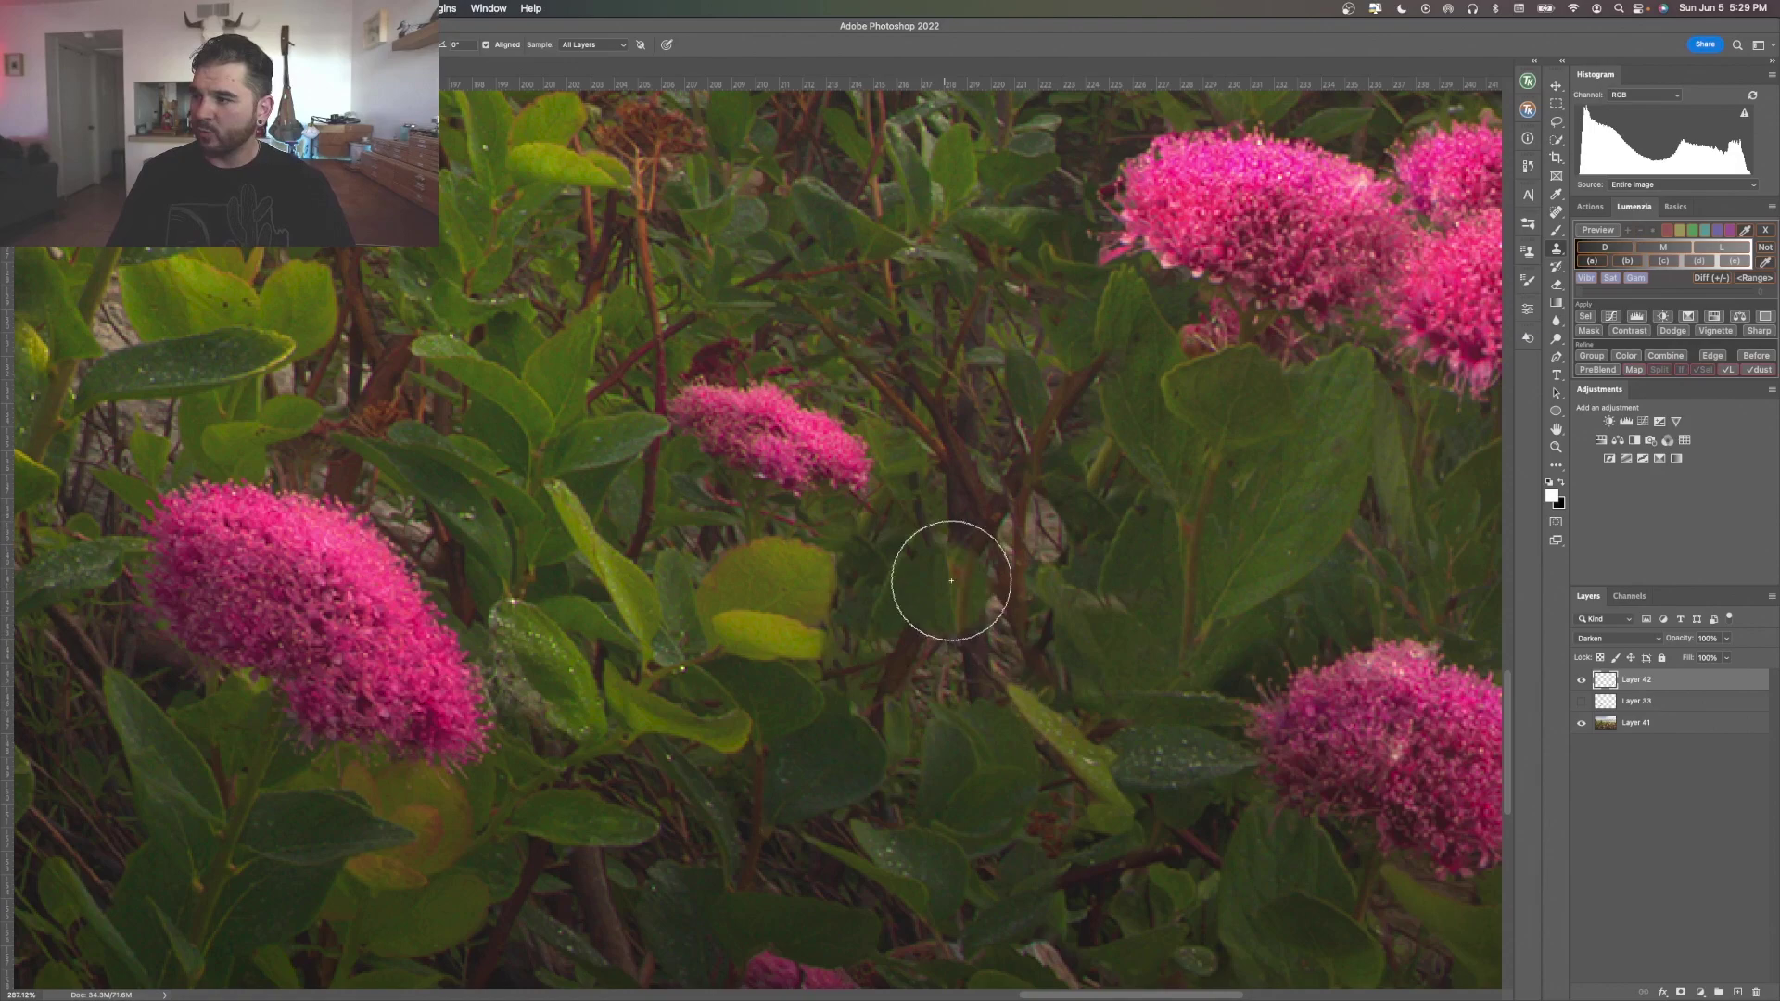
mouse_move(951, 580)
left_mouse_down()
mouse_move(1001, 675)
mouse_move(962, 643)
mouse_move(903, 506)
mouse_move(999, 670)
mouse_move(908, 695)
mouse_move(934, 691)
mouse_move(930, 553)
mouse_move(995, 637)
mouse_move(939, 510)
mouse_move(1022, 663)
mouse_move(949, 746)
mouse_move(937, 693)
left_mouse_up()
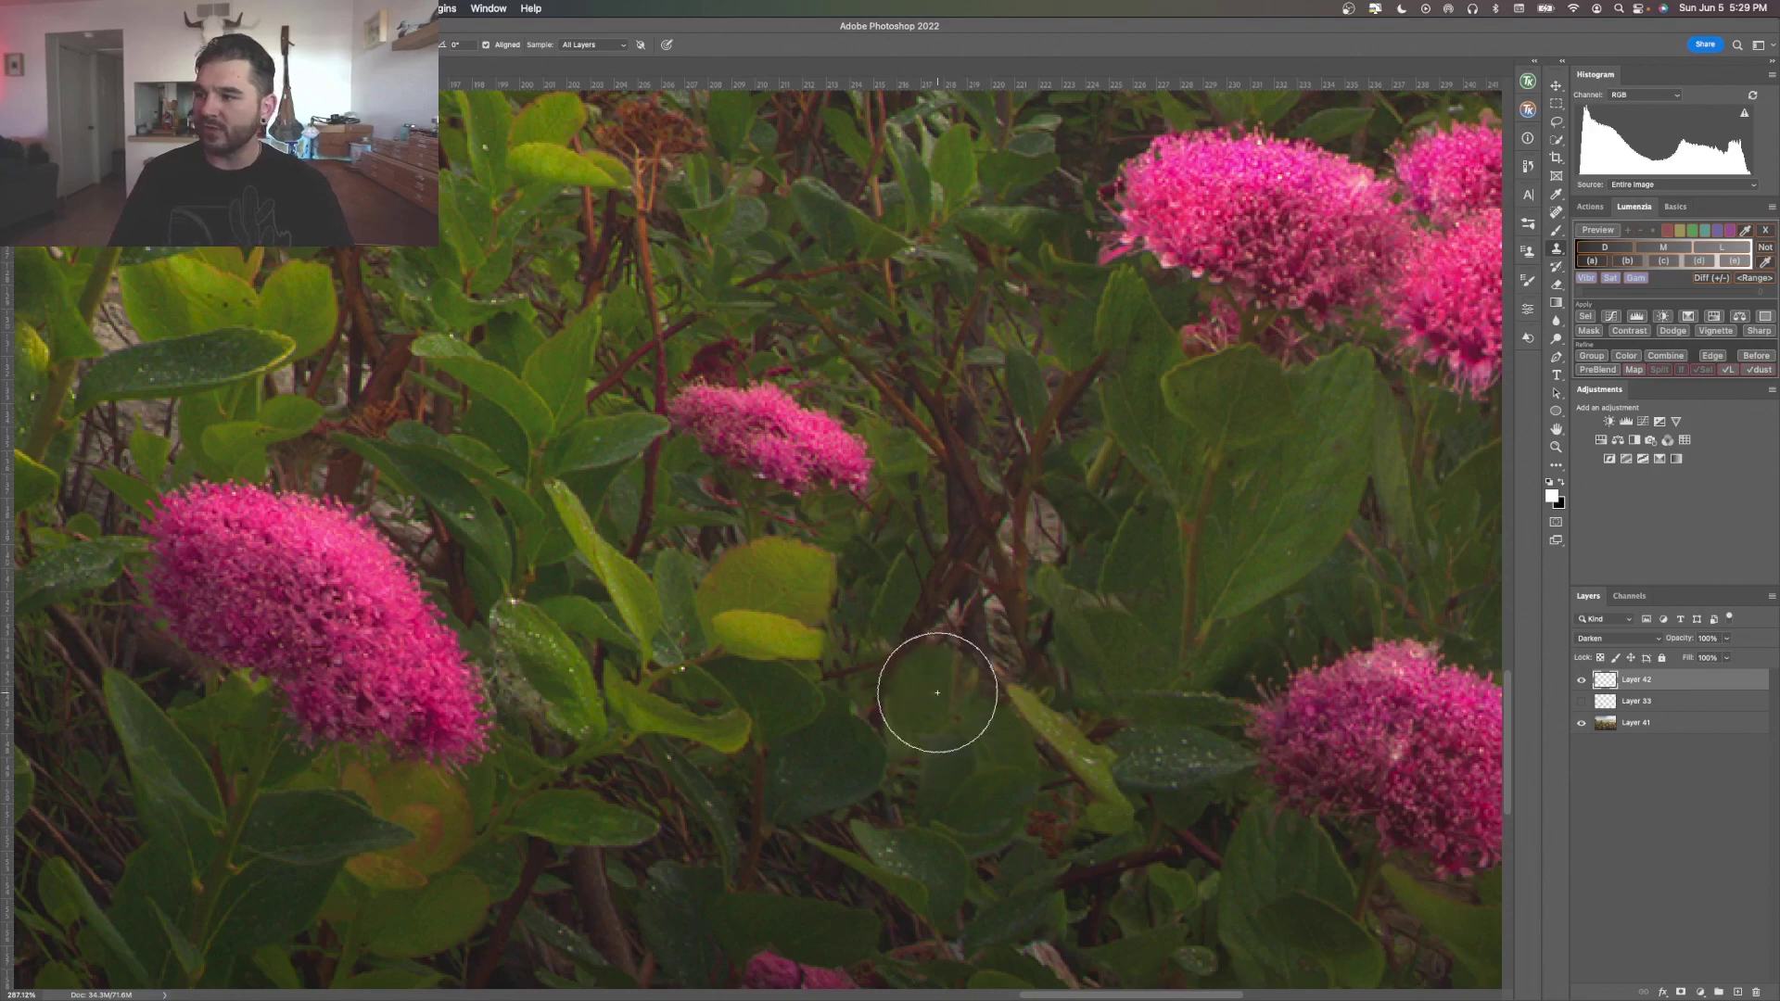
key("super+z")
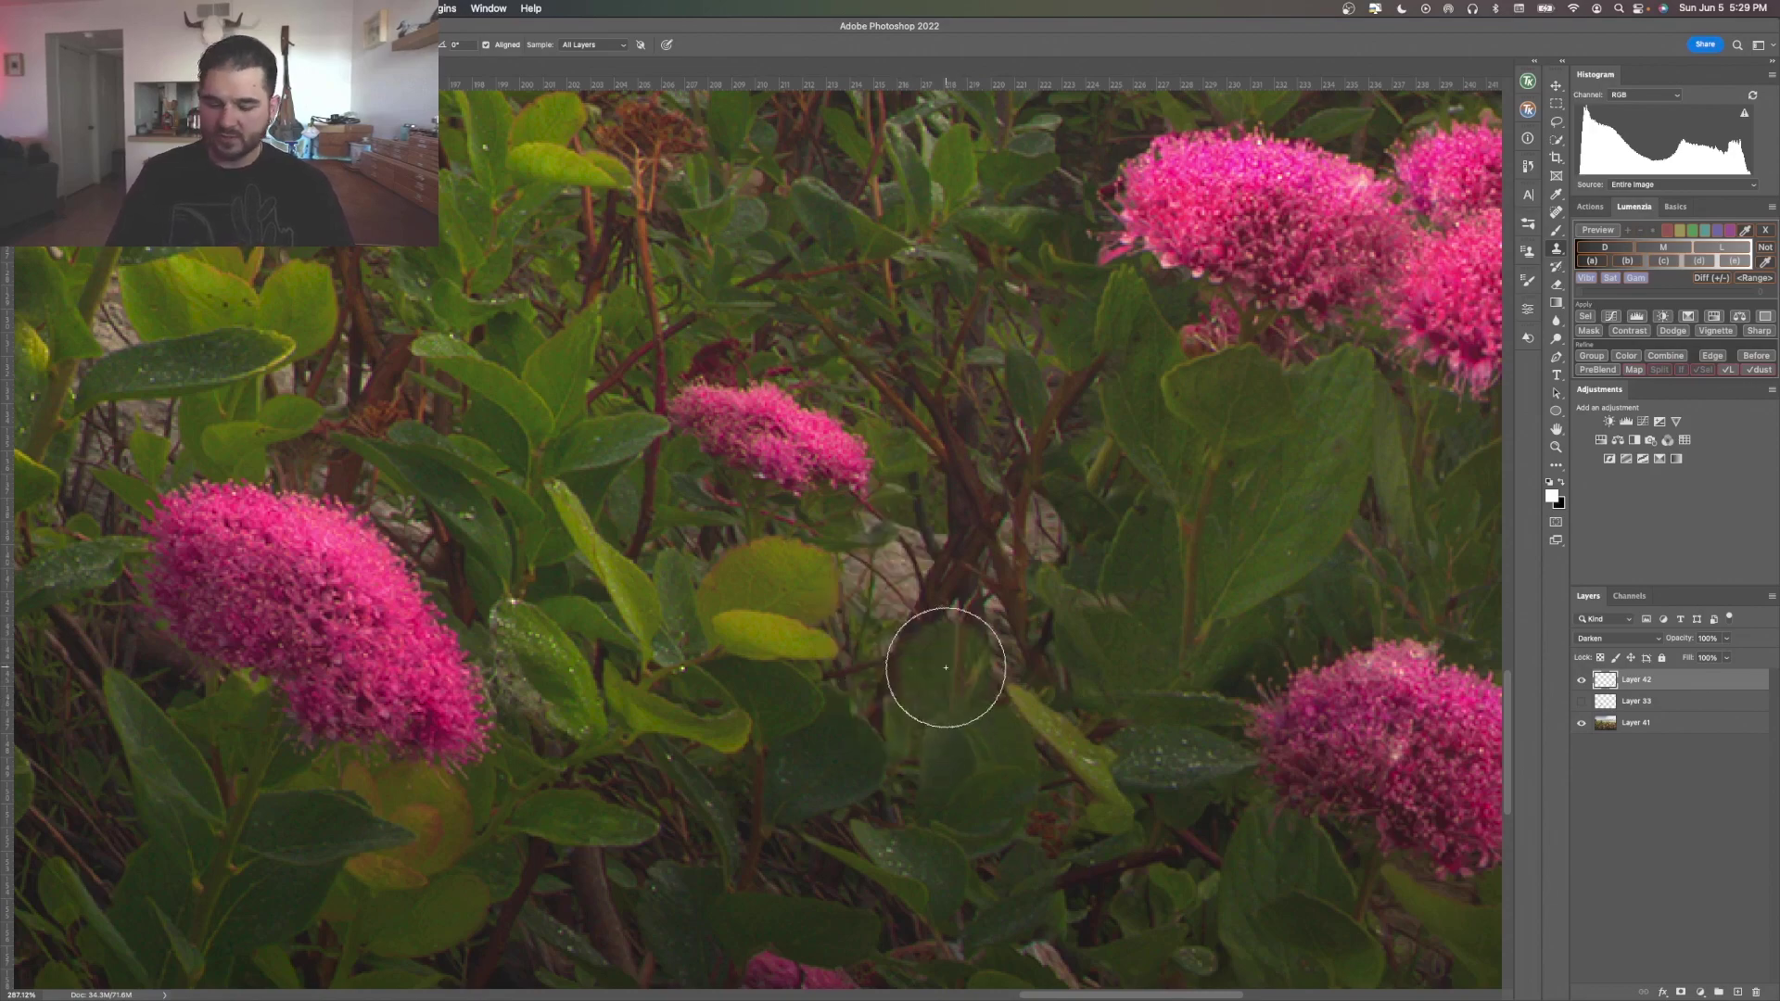
key("bracketleft")
key("bracketleft")
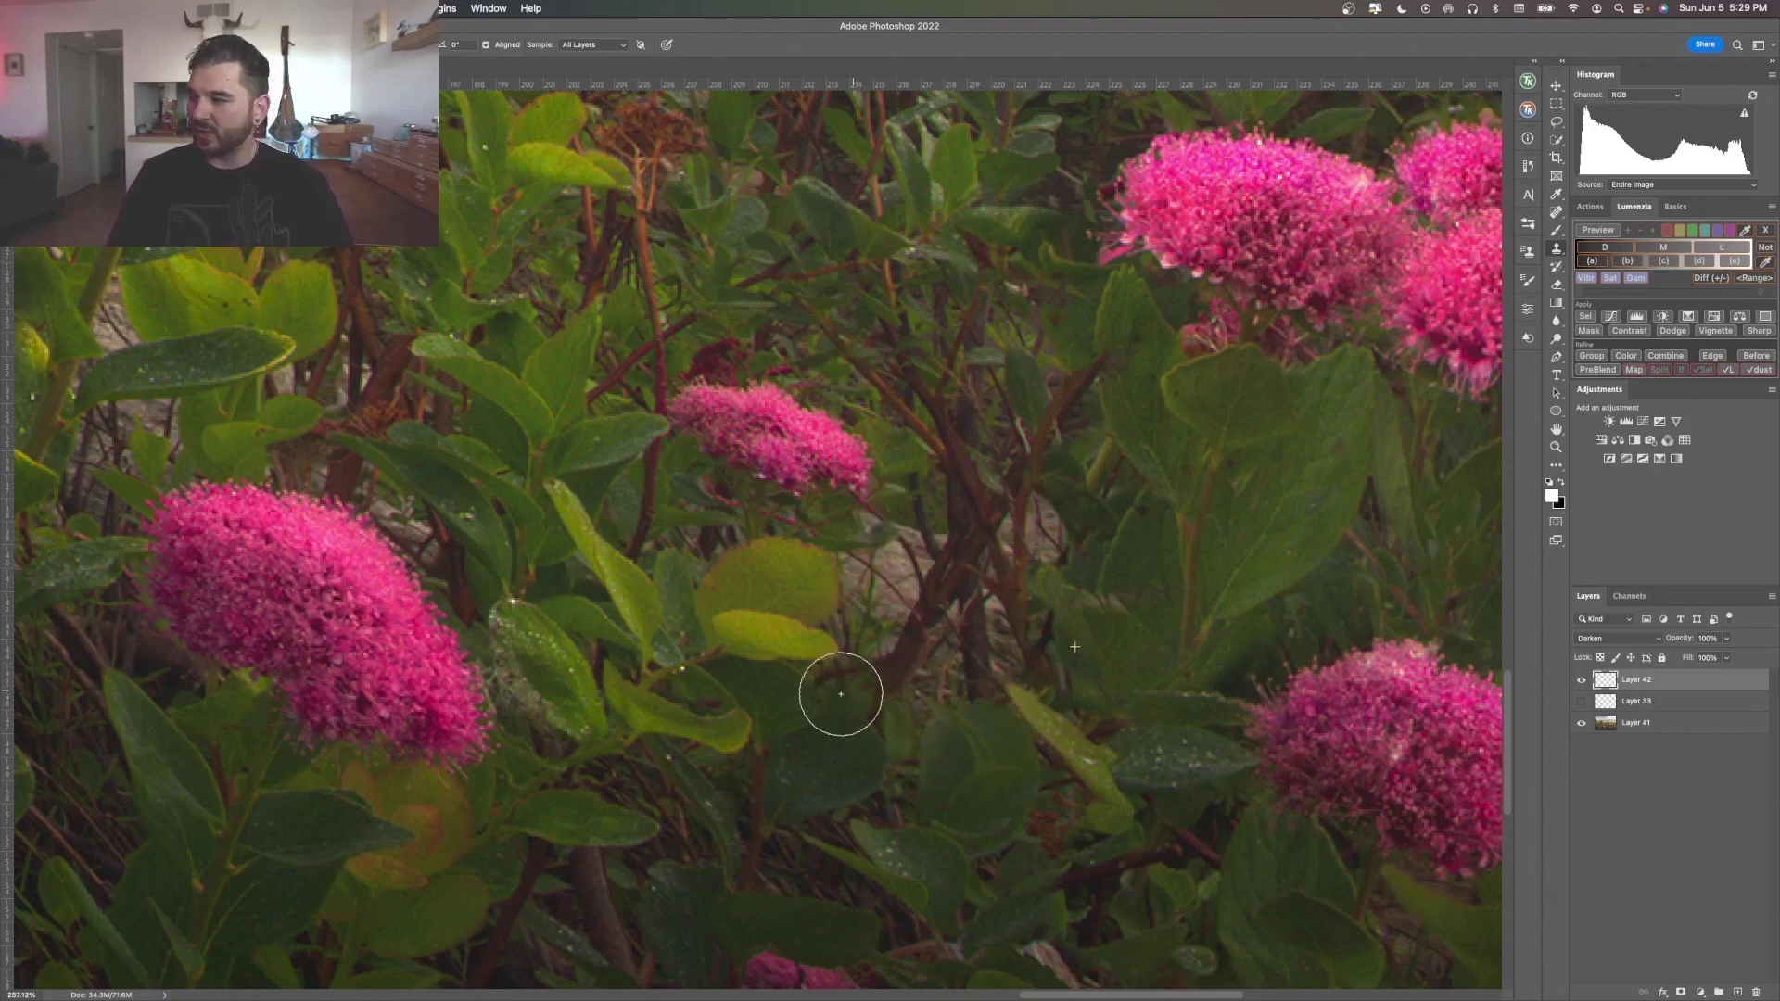
mouse_move(838, 696)
left_mouse_down()
mouse_move(878, 672)
mouse_move(863, 626)
mouse_move(890, 599)
mouse_move(869, 570)
mouse_move(867, 623)
mouse_move(901, 578)
mouse_move(901, 527)
mouse_move(873, 510)
mouse_move(923, 485)
mouse_move(924, 536)
mouse_move(895, 446)
mouse_move(891, 513)
mouse_move(857, 554)
mouse_move(878, 579)
mouse_move(866, 645)
mouse_move(844, 675)
mouse_move(816, 670)
mouse_move(877, 685)
left_mouse_up()
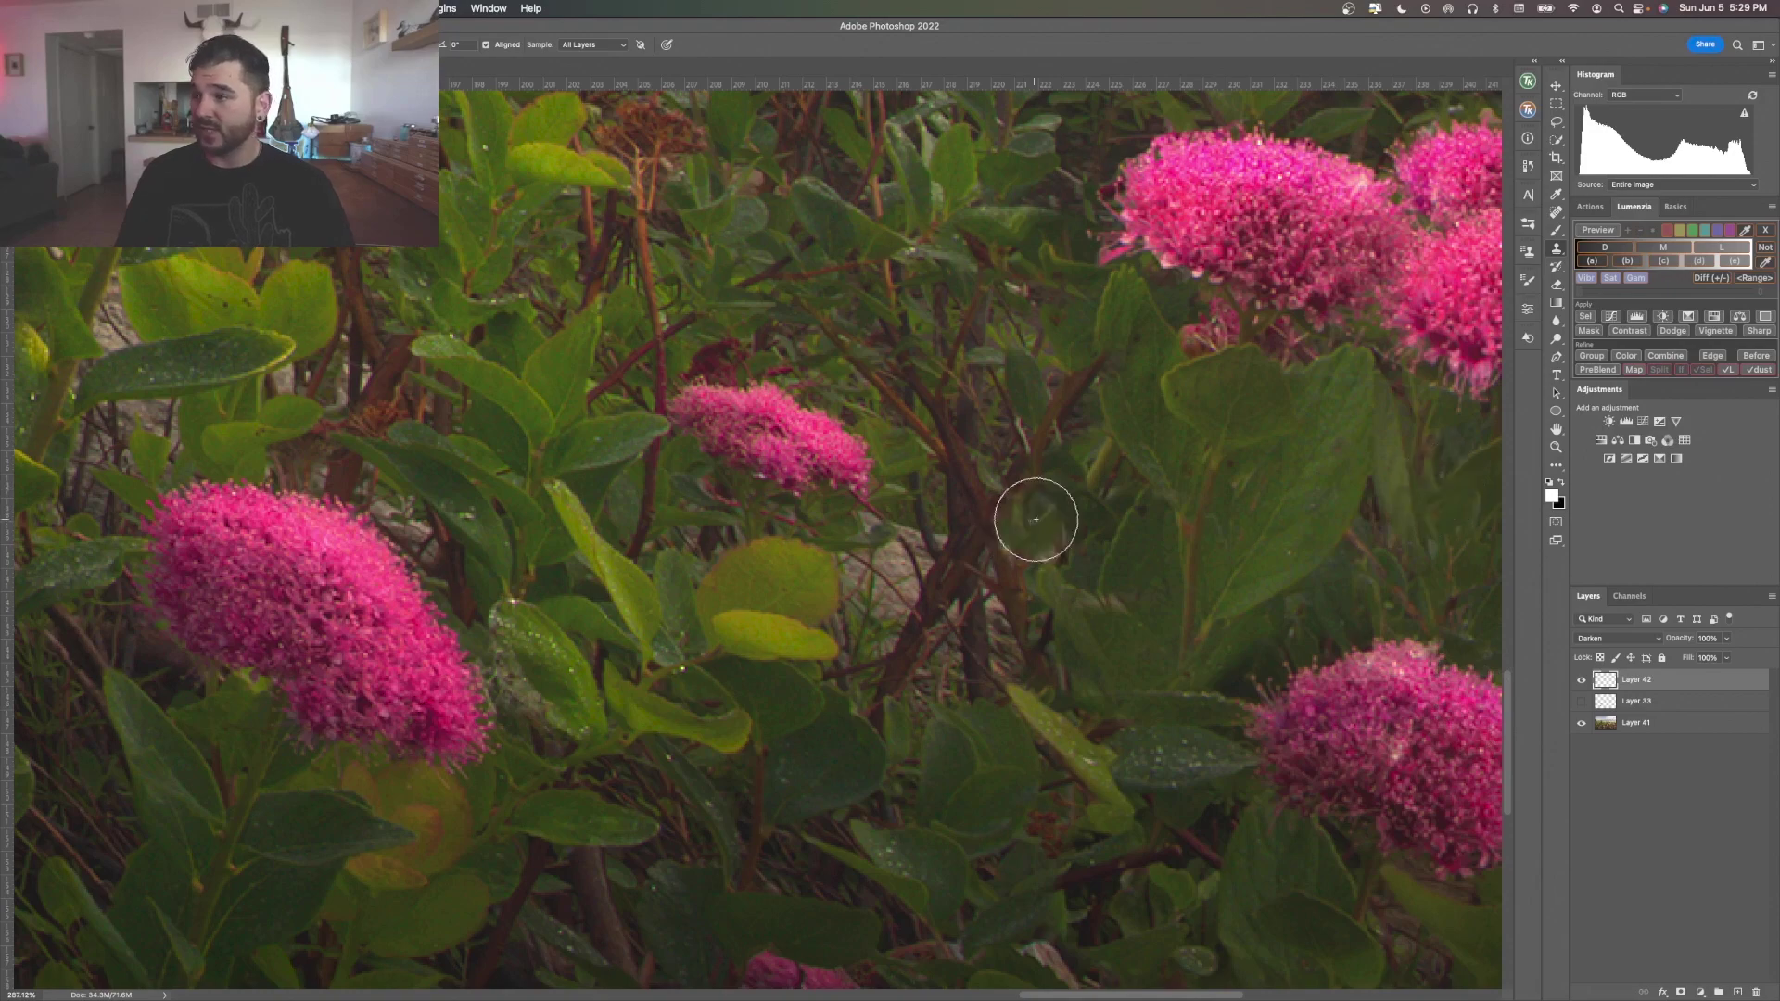
Set the brush to 10 px with about 43% hardness and clone foliage over the last grey rock.
right_click(1117, 509)
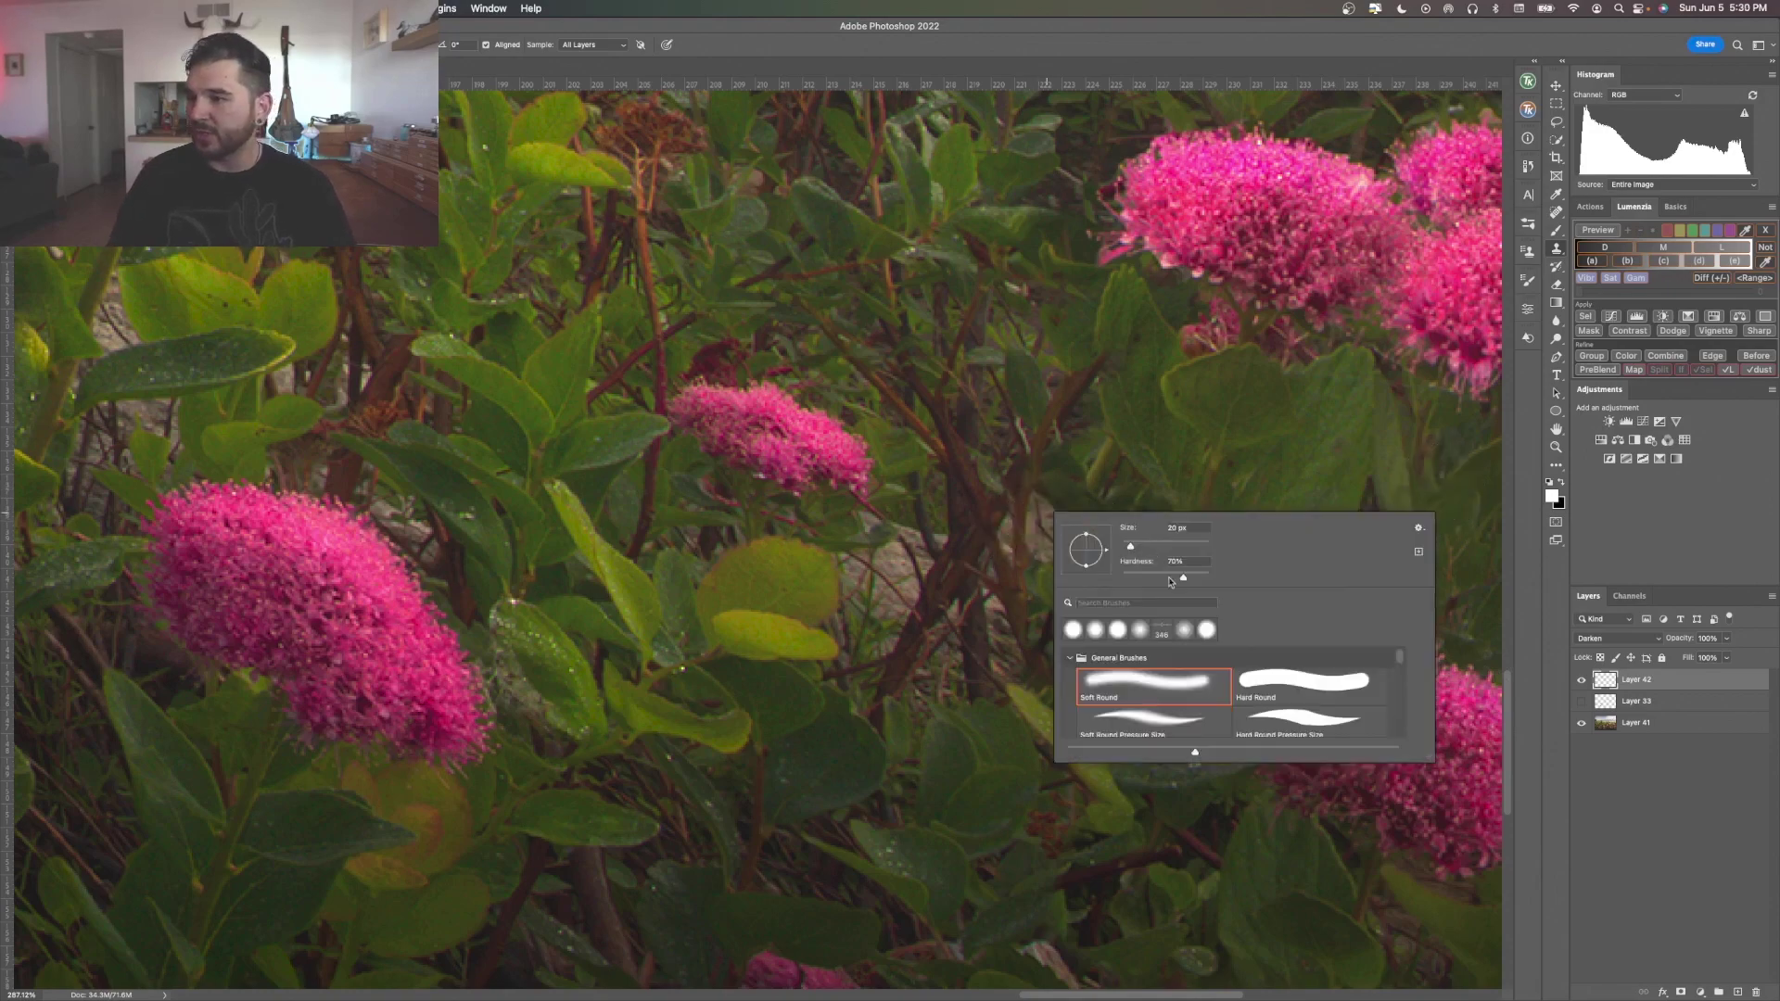
key("Return")
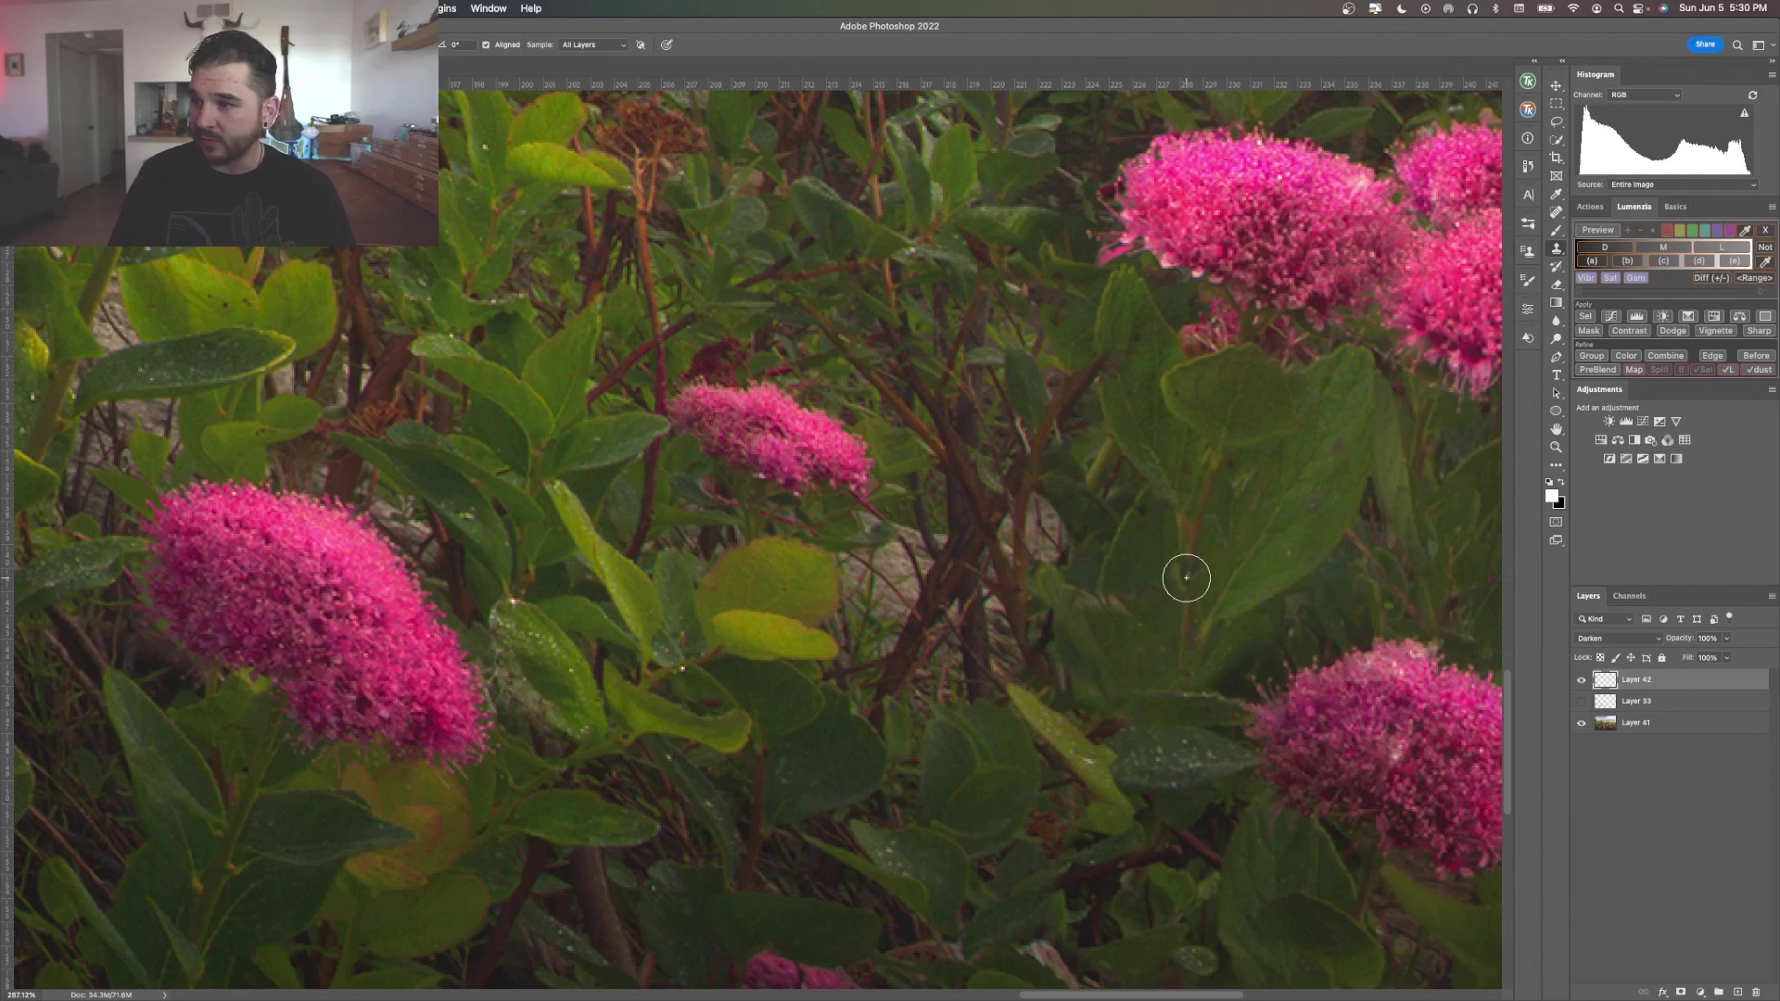
right_click(1042, 546)
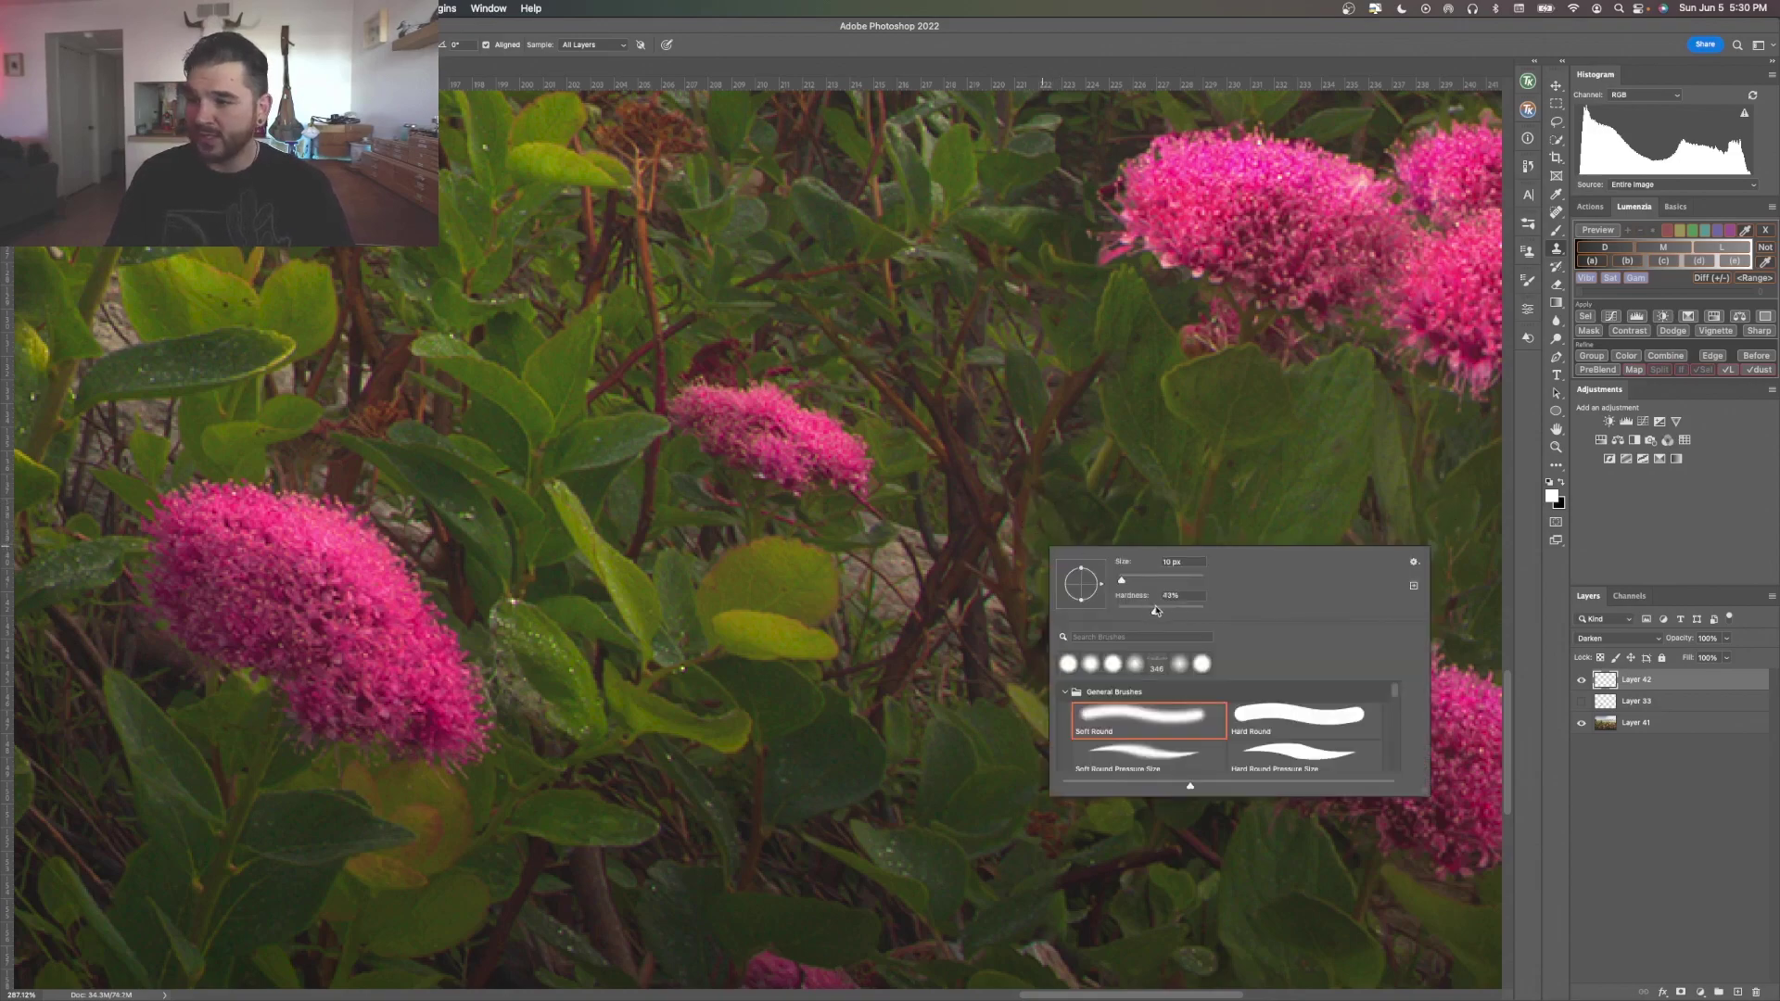
key("Return")
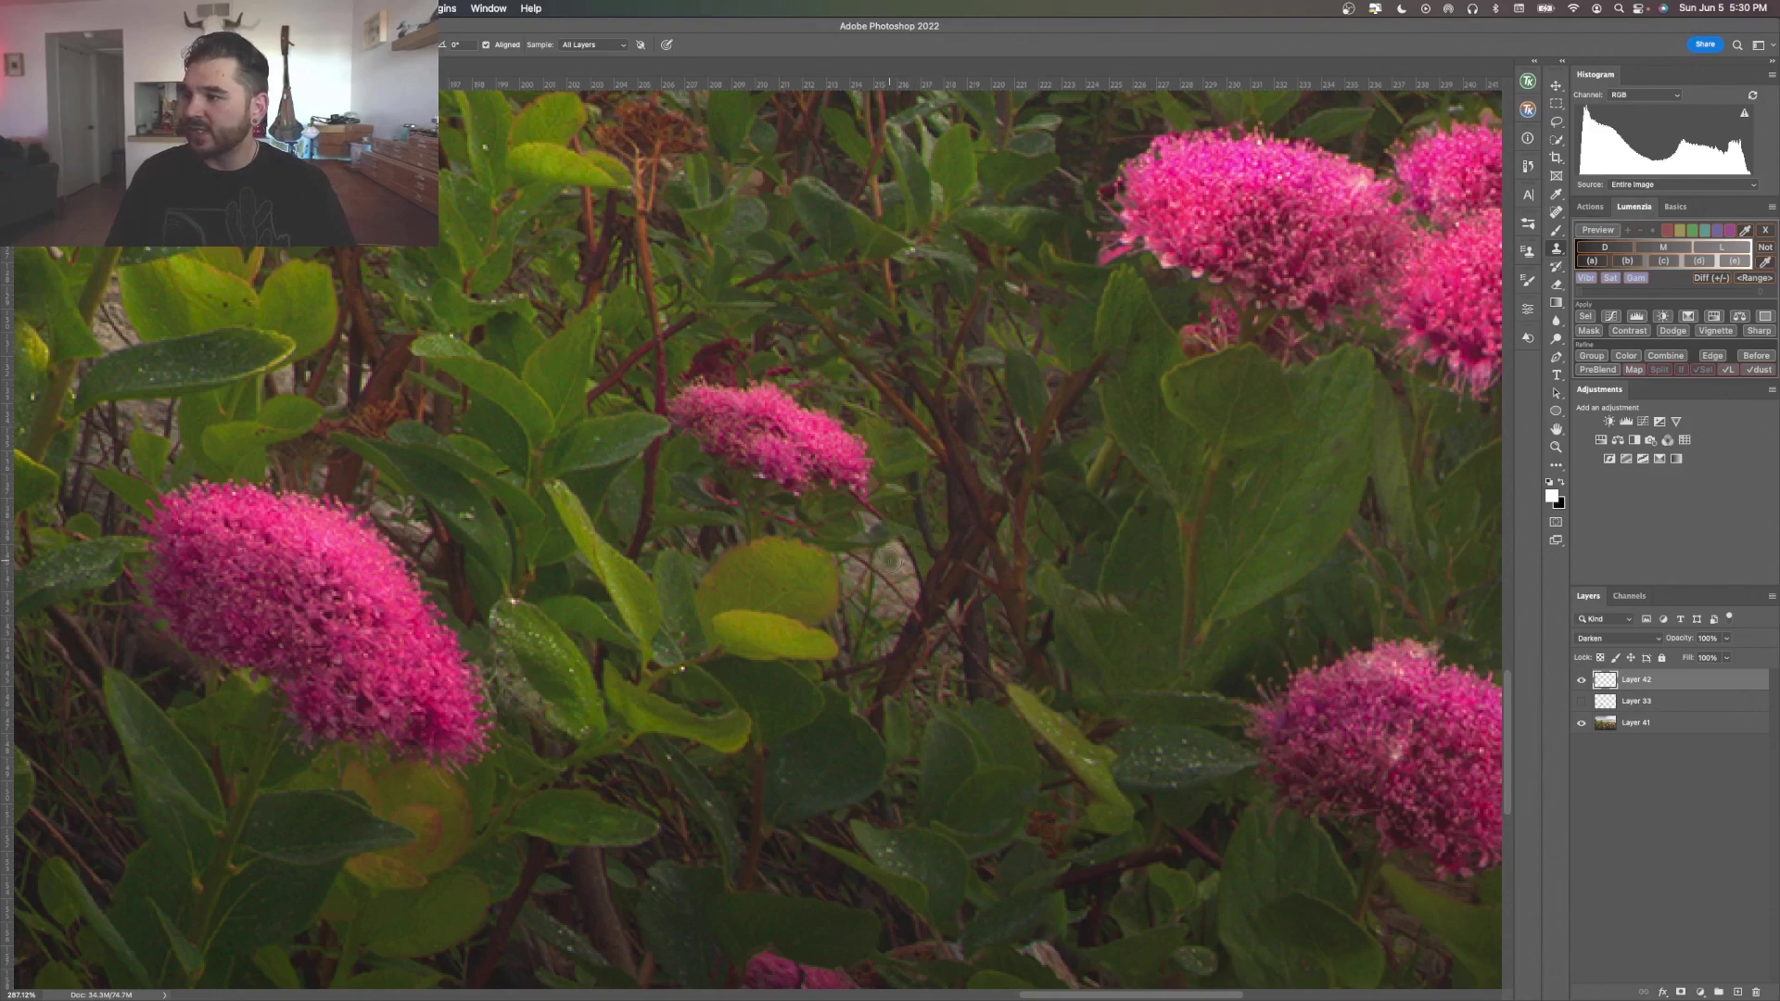
mouse_move(888, 543)
left_mouse_down()
mouse_move(867, 550)
mouse_move(890, 580)
mouse_move(863, 519)
mouse_move(858, 619)
mouse_move(913, 621)
mouse_move(864, 668)
mouse_move(838, 626)
mouse_move(847, 683)
mouse_move(849, 637)
mouse_move(874, 675)
mouse_move(950, 616)
mouse_move(916, 707)
mouse_move(950, 621)
mouse_move(955, 699)
mouse_move(953, 605)
mouse_move(962, 703)
mouse_move(921, 735)
mouse_move(941, 666)
mouse_move(927, 705)
mouse_move(921, 679)
left_mouse_up()
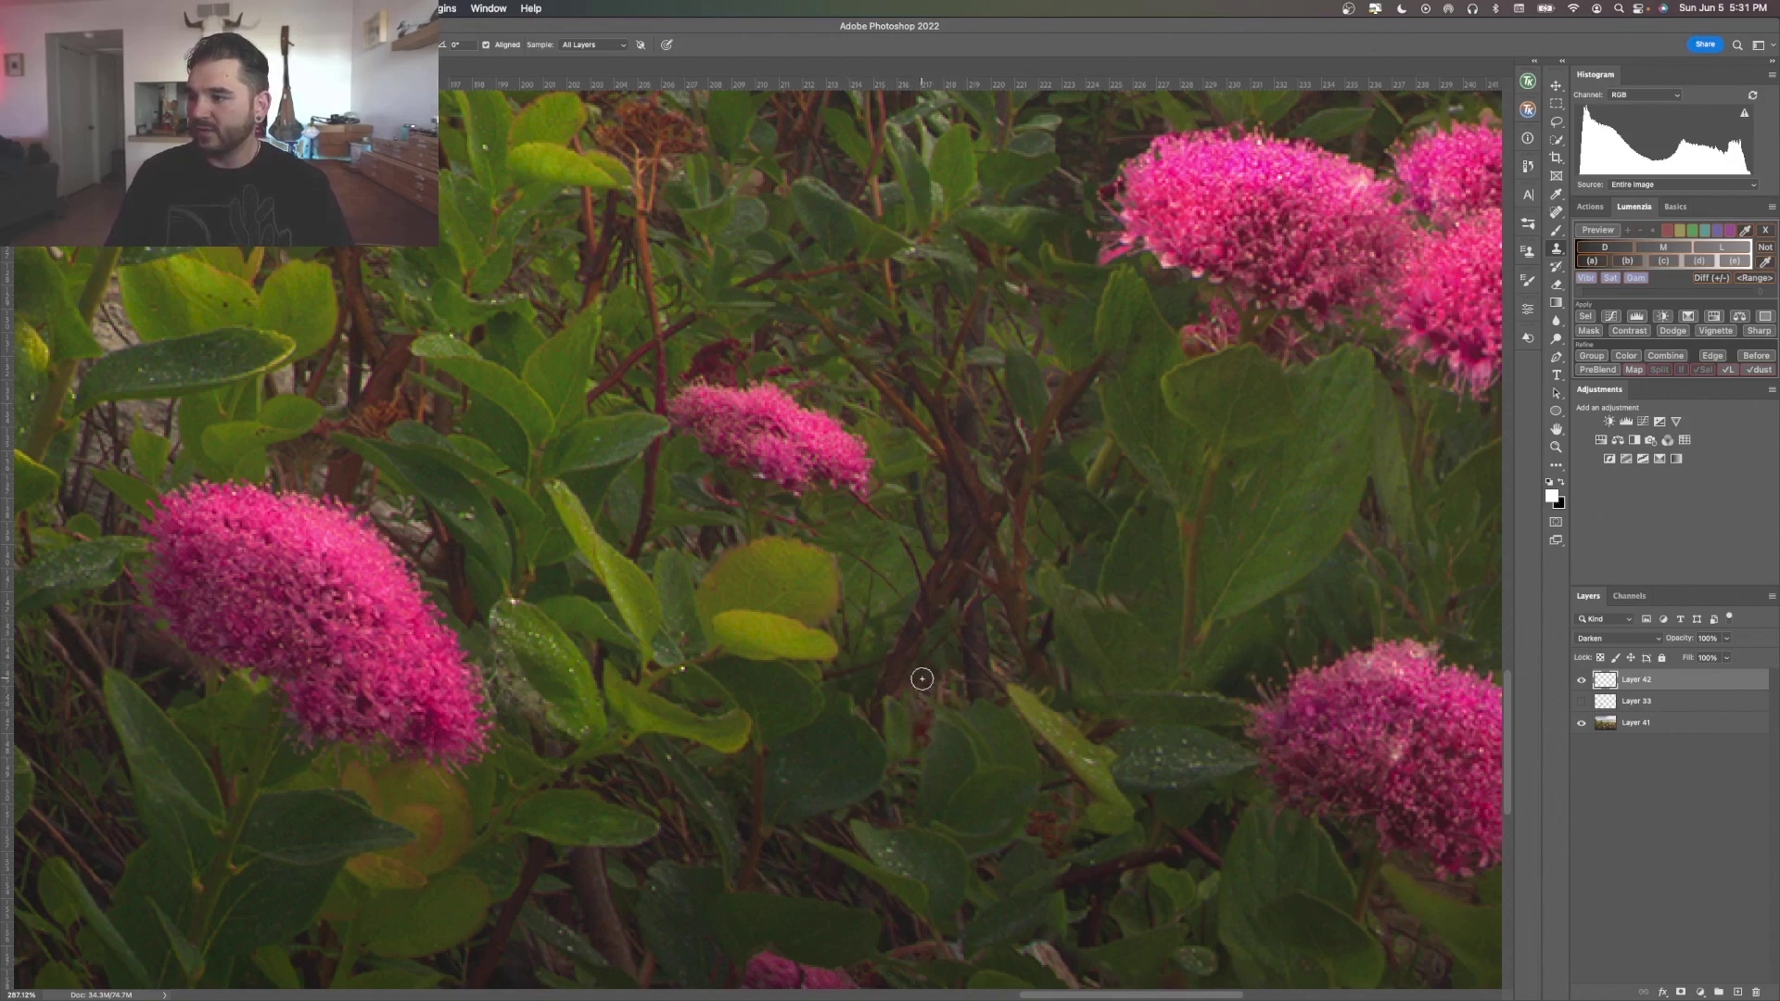
Toggle Layer 42 off and on to compare, then zoom out to the whole photo.
left_click(1583, 682)
left_click(1583, 682)
key("super+minus")
key("super+minus")
key("super+minus")
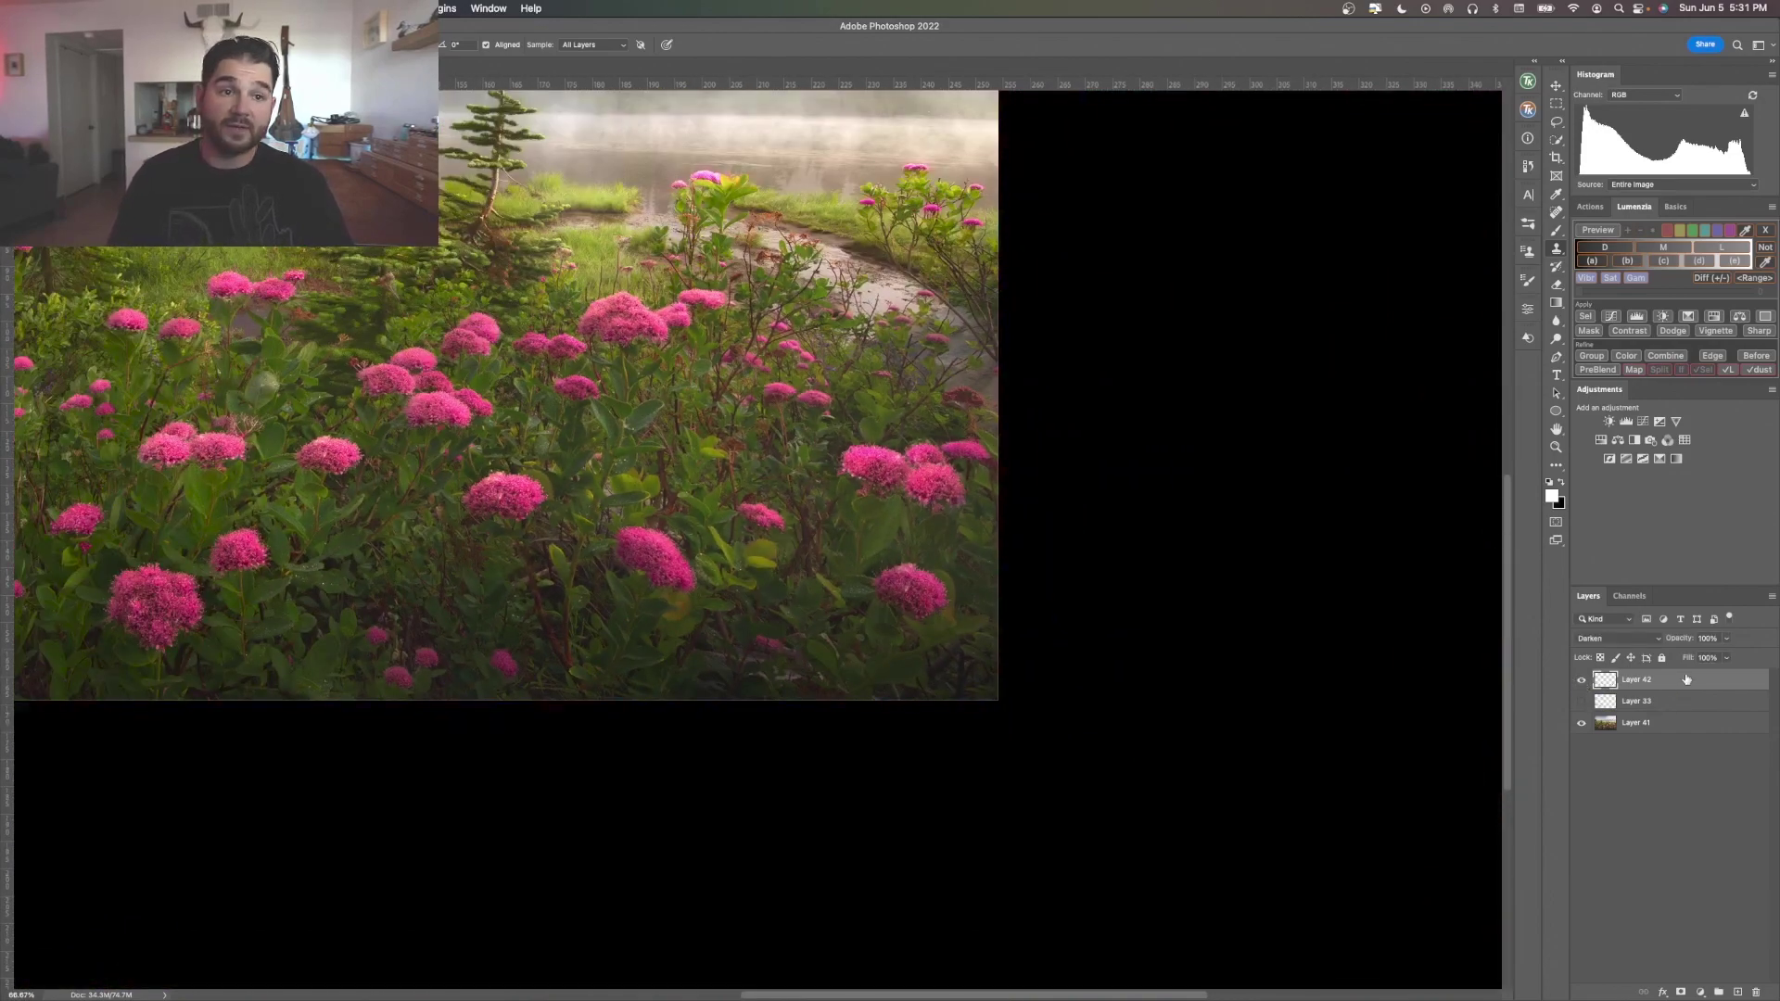
Add a new empty Layer 43 above Layer 42 with Lighten blending.
left_click(1735, 993)
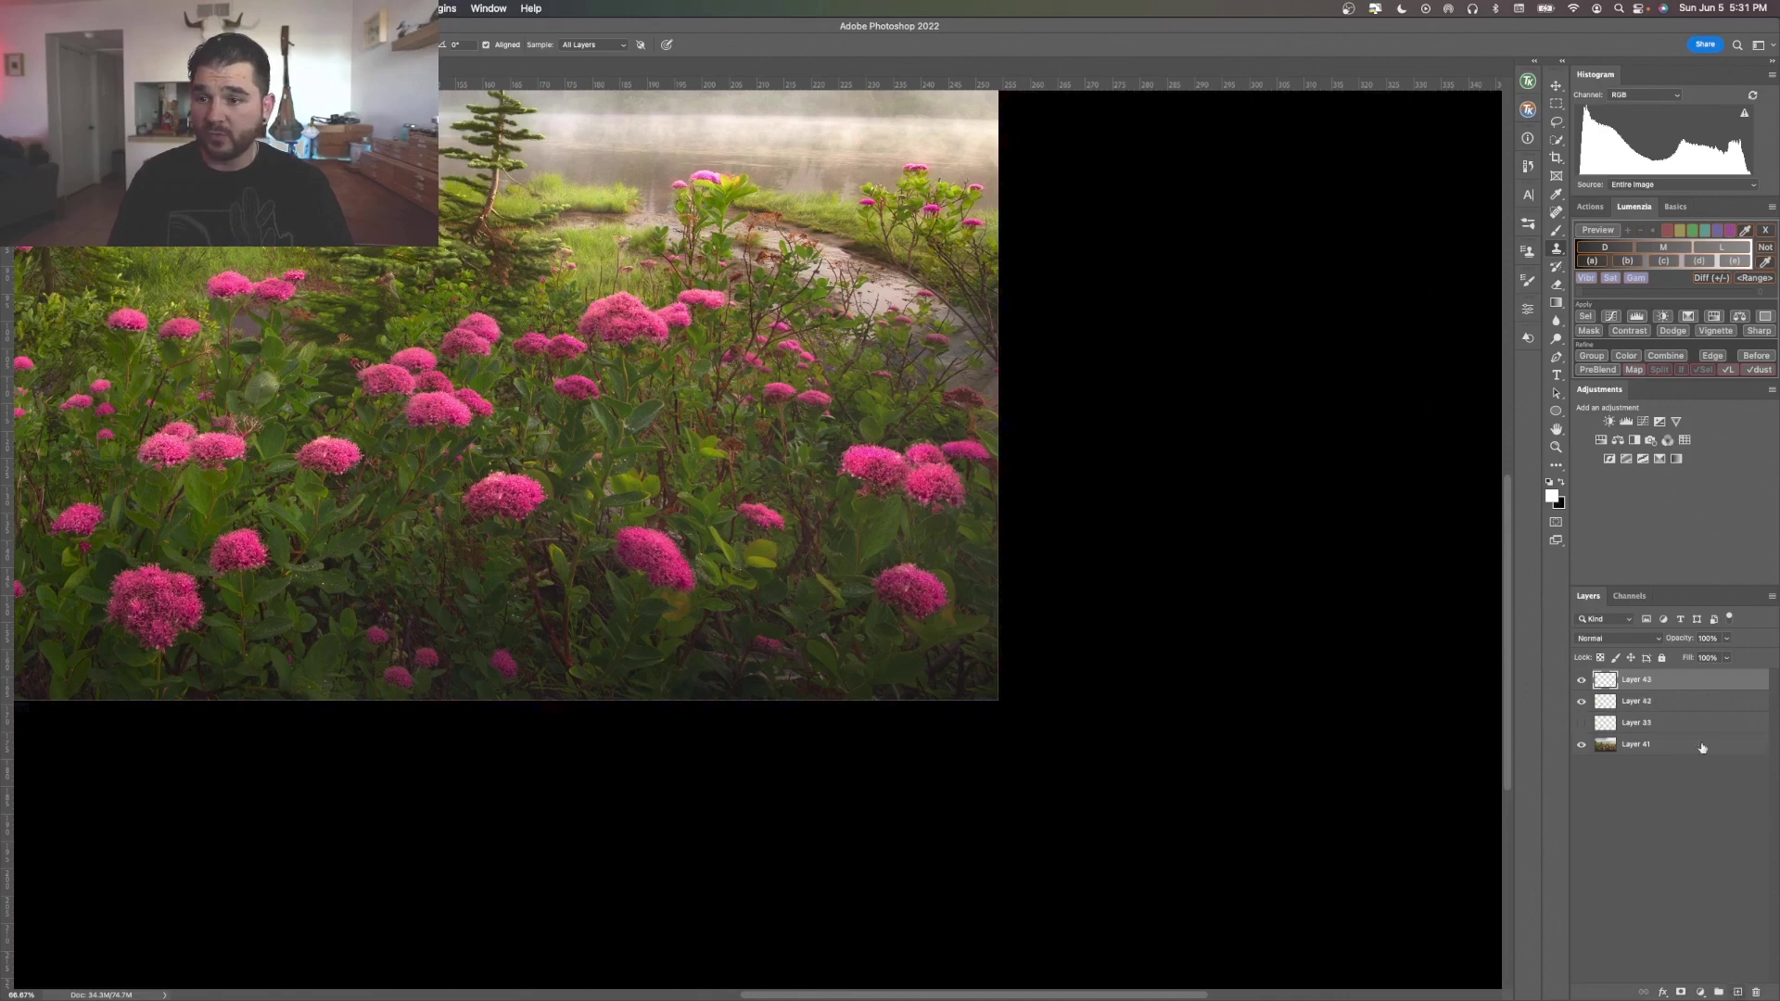
left_click(1595, 639)
left_click(1594, 744)
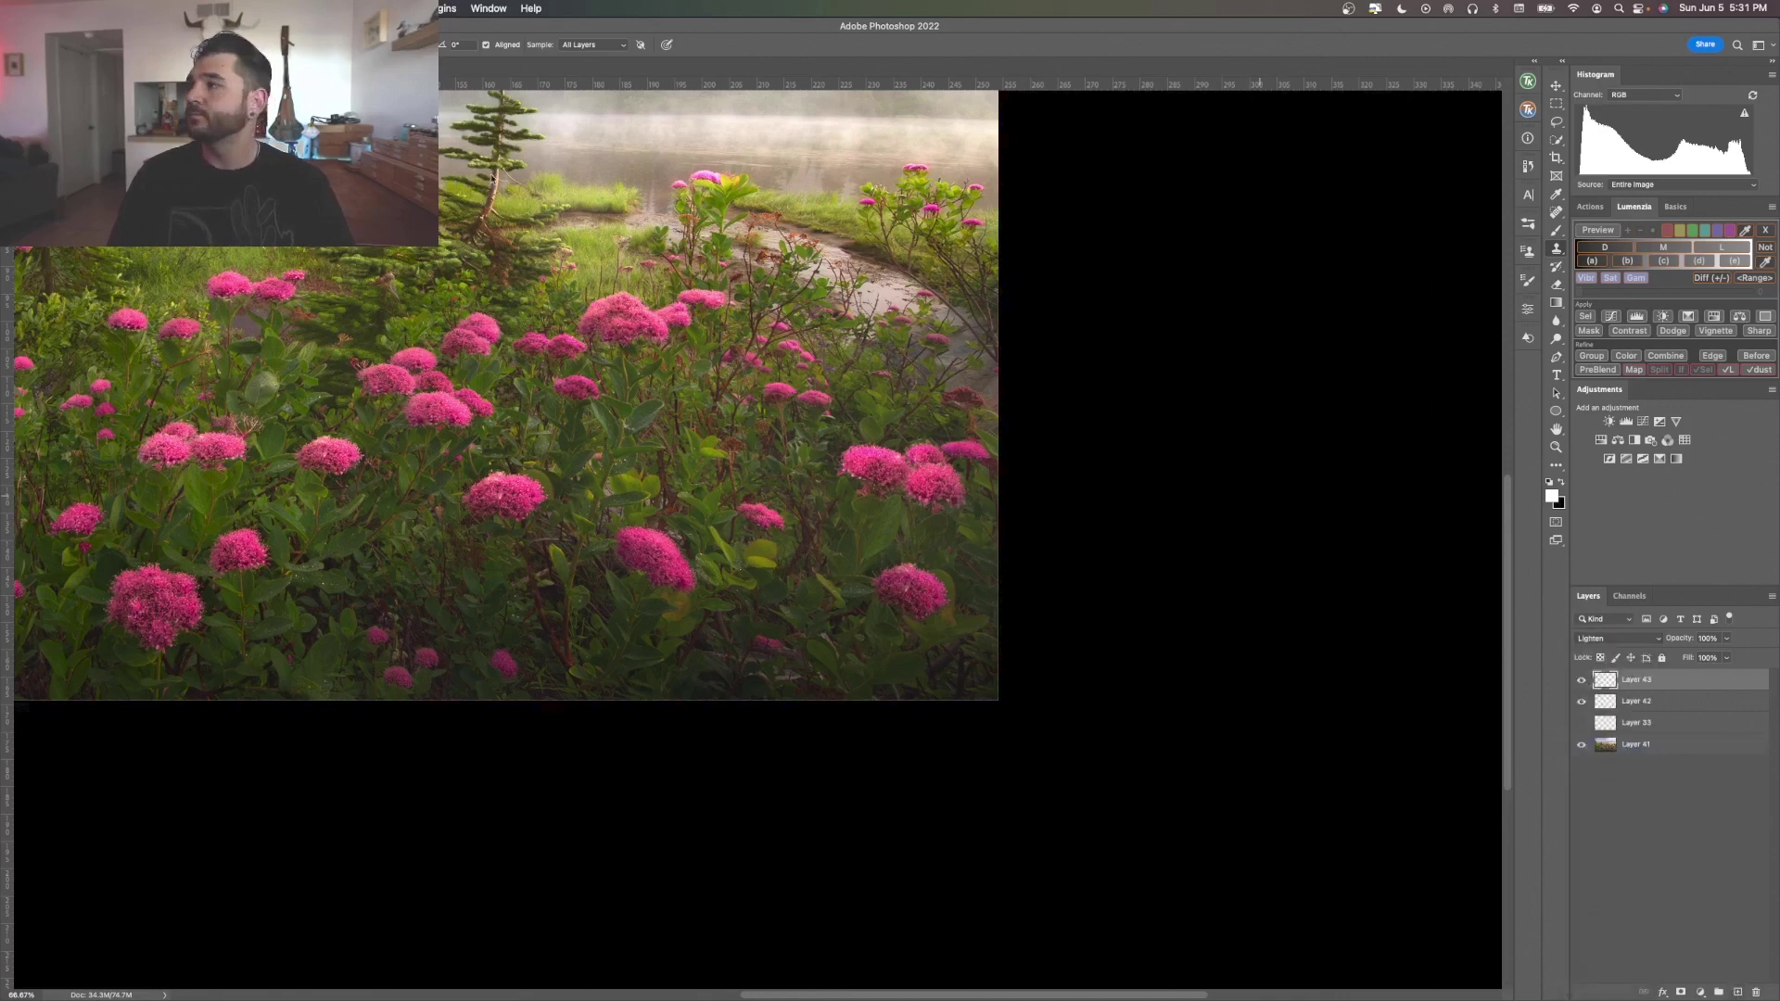
Check the Clone Stamp's blend mode list without changing it and zoom back in.
left_click(213, 44)
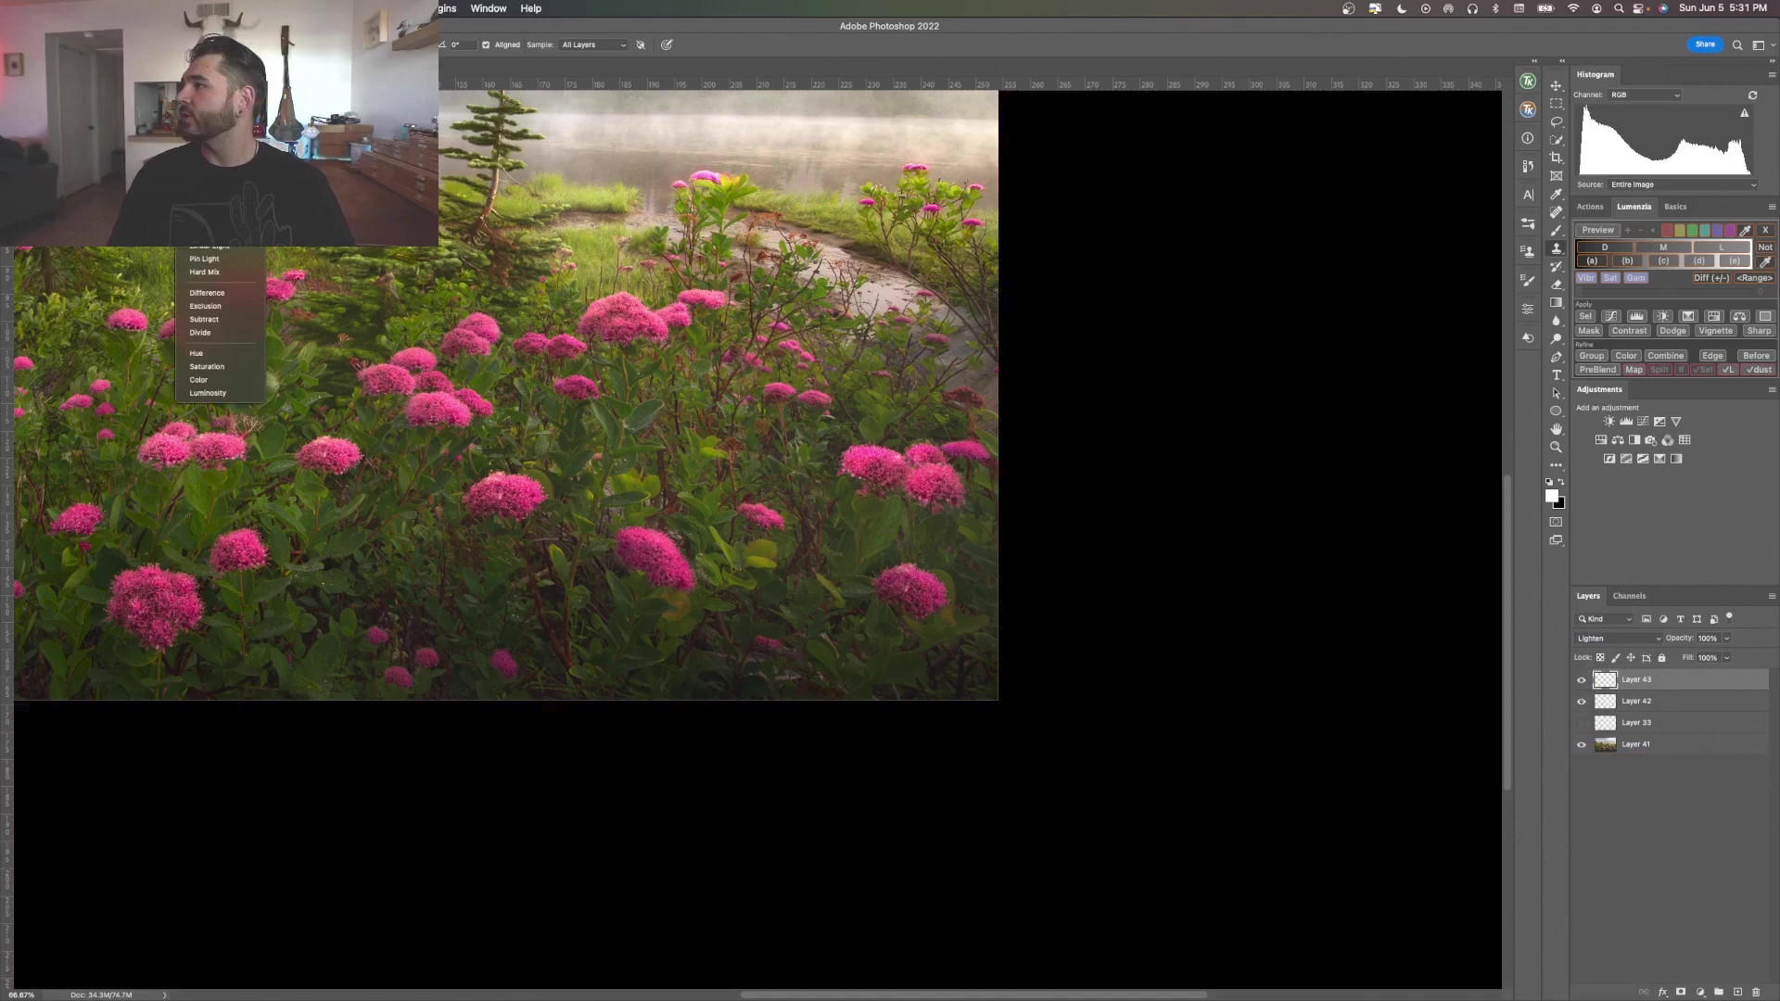
left_click(539, 432)
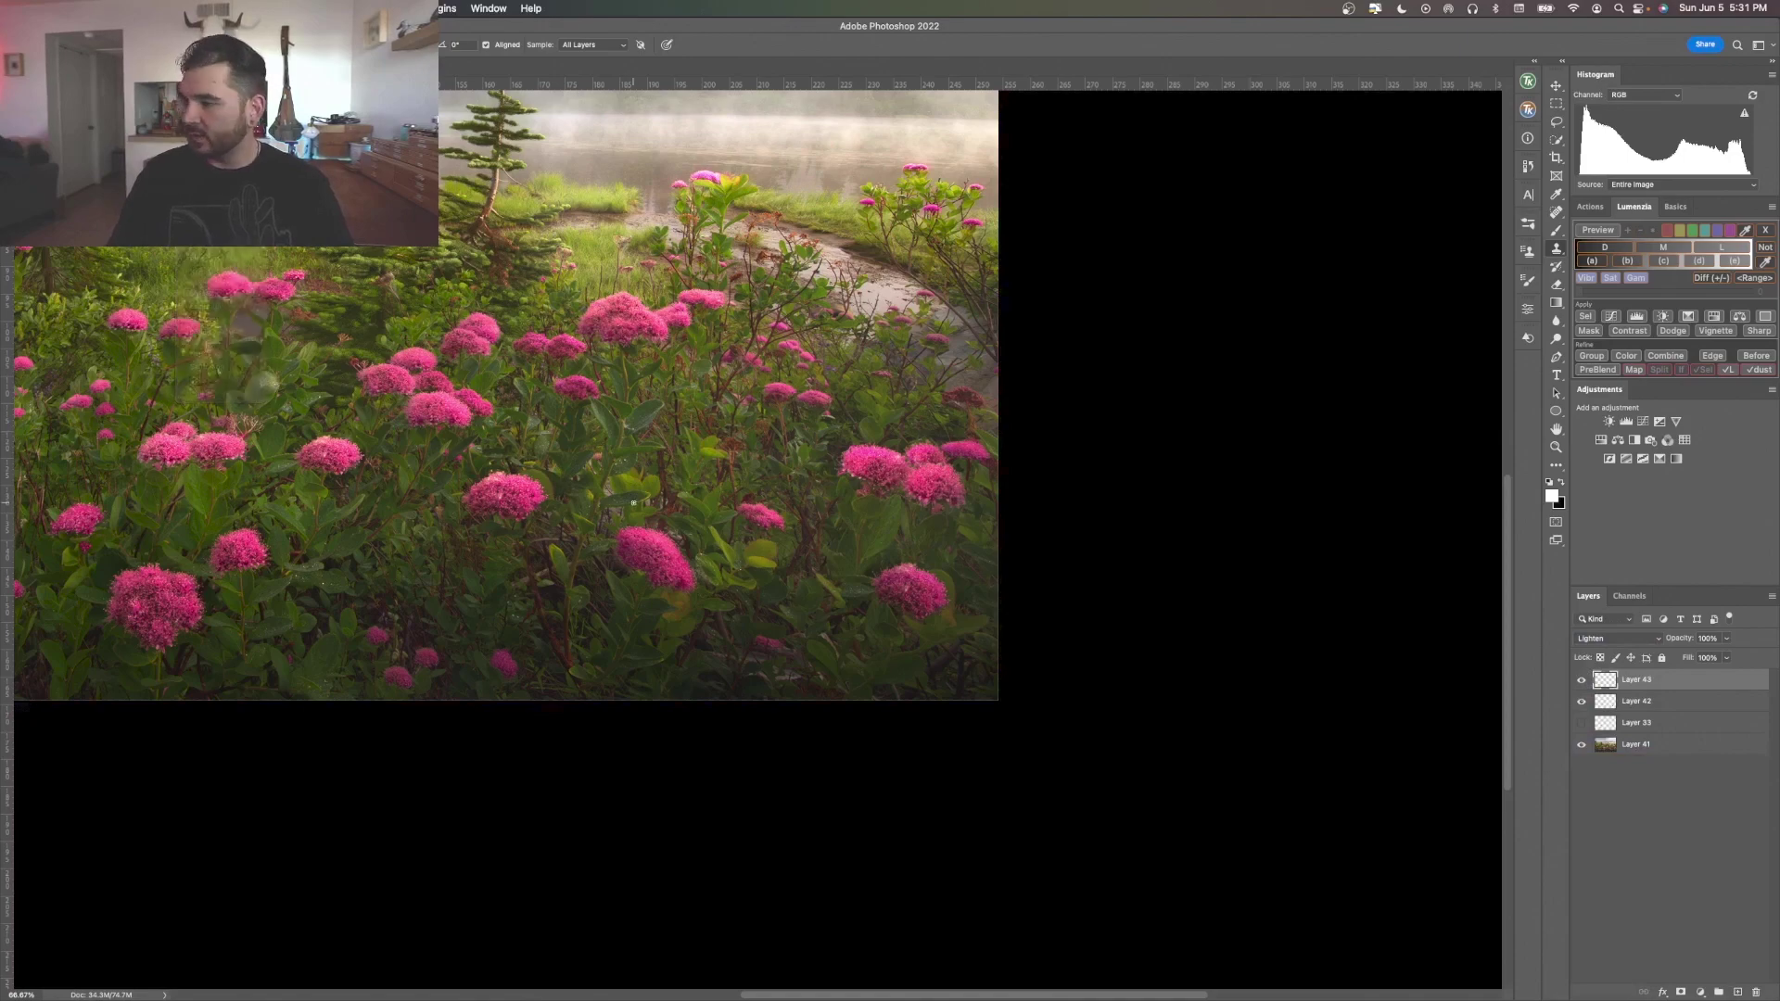
scroll(576, 521, "up", 5)
scroll(663, 546, "down", 5)
scroll(662, 546, "left", 5)
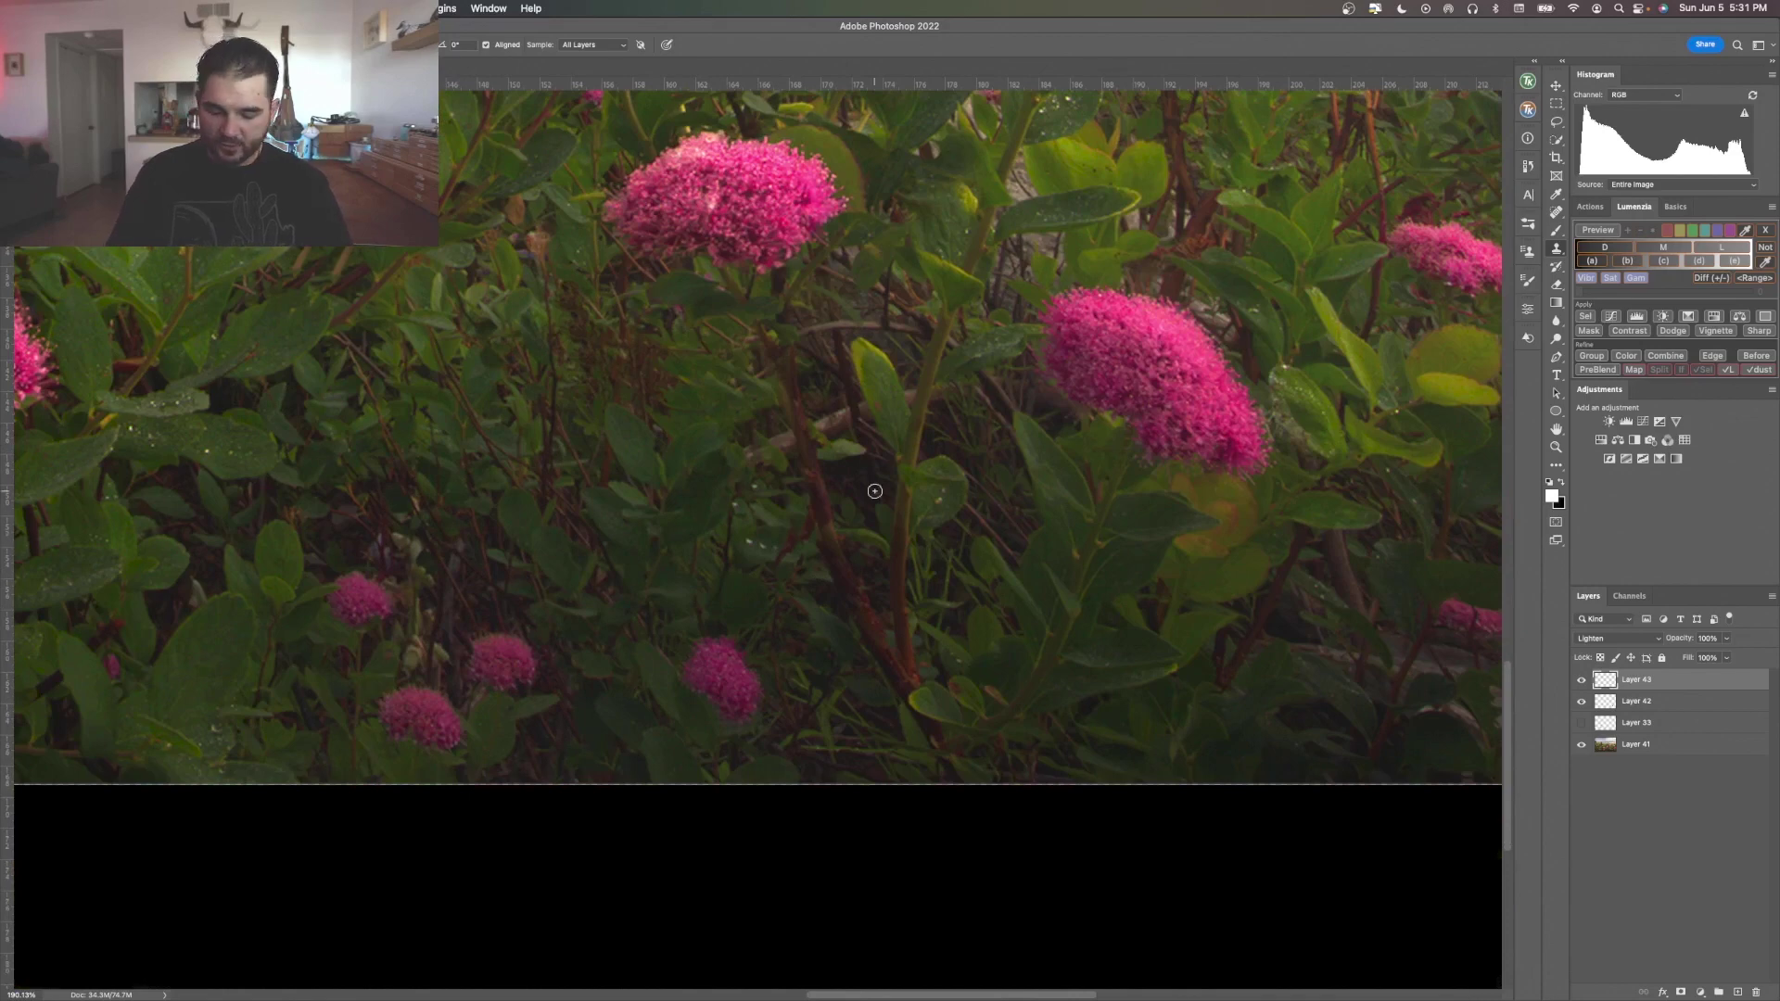
Enlarge the clone brush and paint lighter foliage over the dark area beside the central stem.
key("bracketright")
key("bracketright")
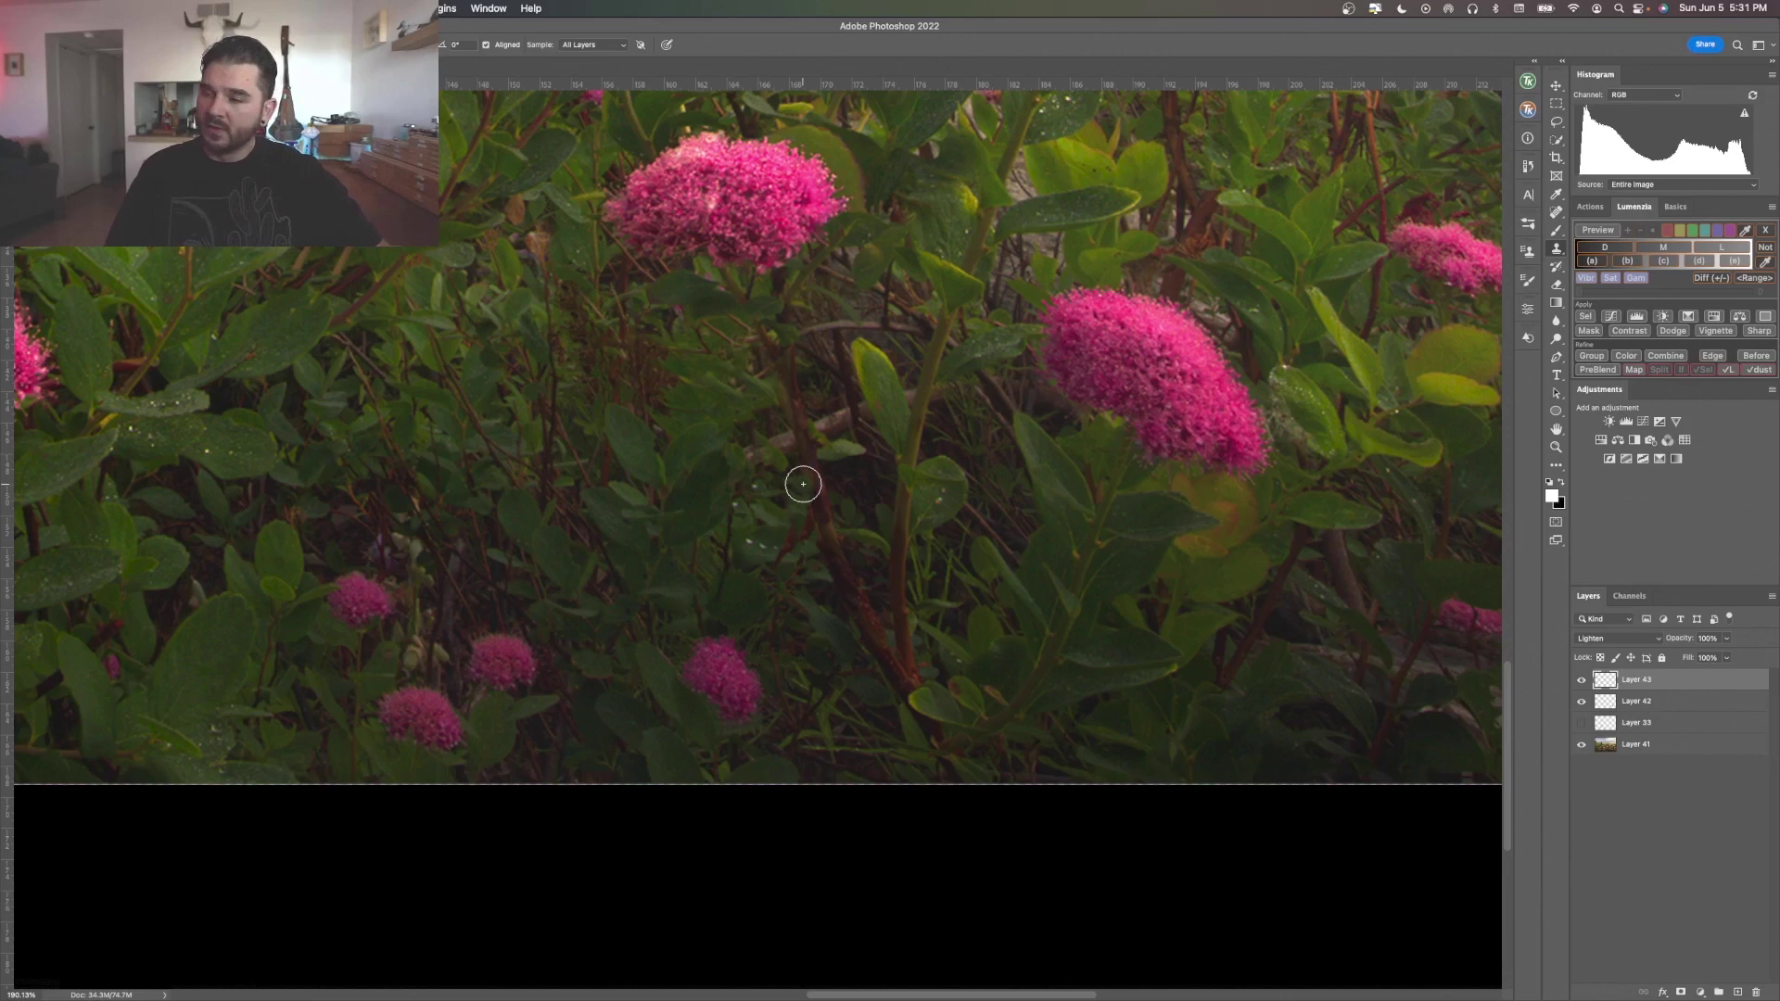
key("bracketright")
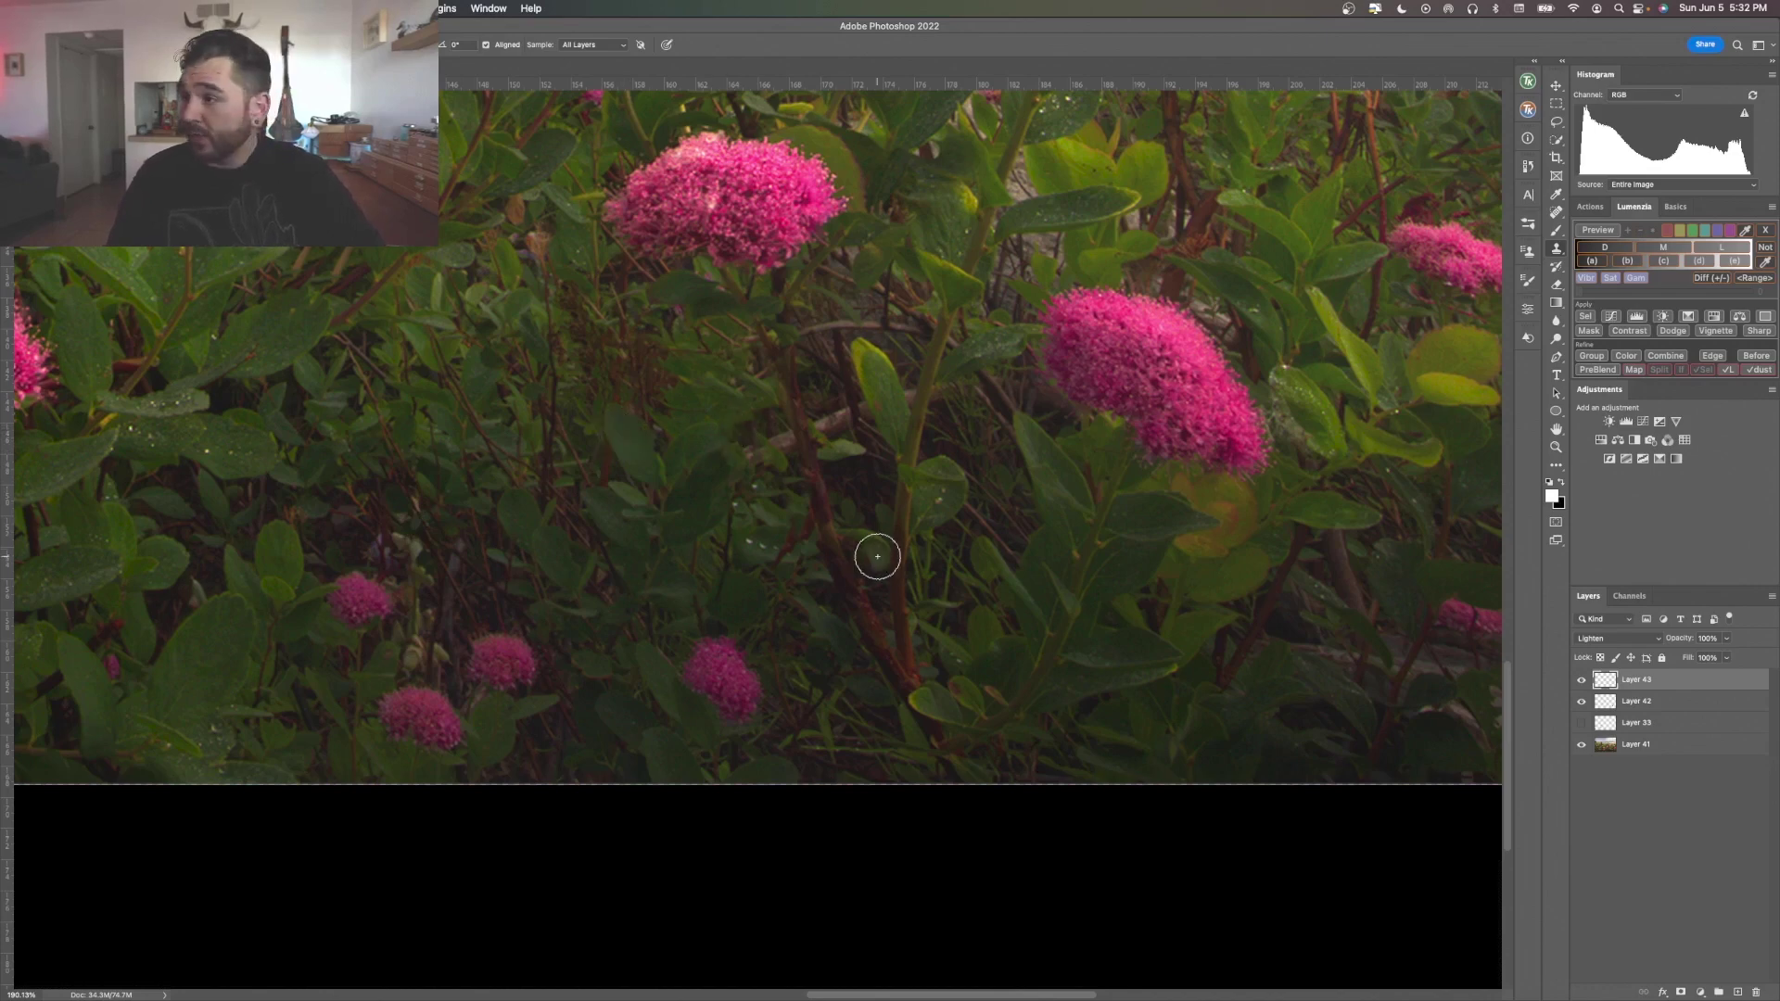
mouse_move(834, 464)
left_mouse_down()
mouse_move(855, 511)
mouse_move(881, 463)
mouse_move(860, 428)
mouse_move(880, 455)
mouse_move(863, 527)
mouse_move(868, 454)
mouse_move(886, 624)
mouse_move(886, 531)
mouse_move(923, 566)
mouse_move(921, 596)
mouse_move(922, 537)
mouse_move(957, 622)
mouse_move(967, 559)
mouse_move(950, 553)
mouse_move(980, 504)
mouse_move(964, 521)
mouse_move(973, 463)
mouse_move(931, 441)
mouse_move(938, 409)
mouse_move(974, 409)
mouse_move(1003, 452)
mouse_move(998, 540)
mouse_move(954, 445)
mouse_move(987, 473)
mouse_move(998, 529)
mouse_move(1020, 390)
mouse_move(1060, 427)
mouse_move(998, 363)
mouse_move(1035, 426)
left_mouse_up()
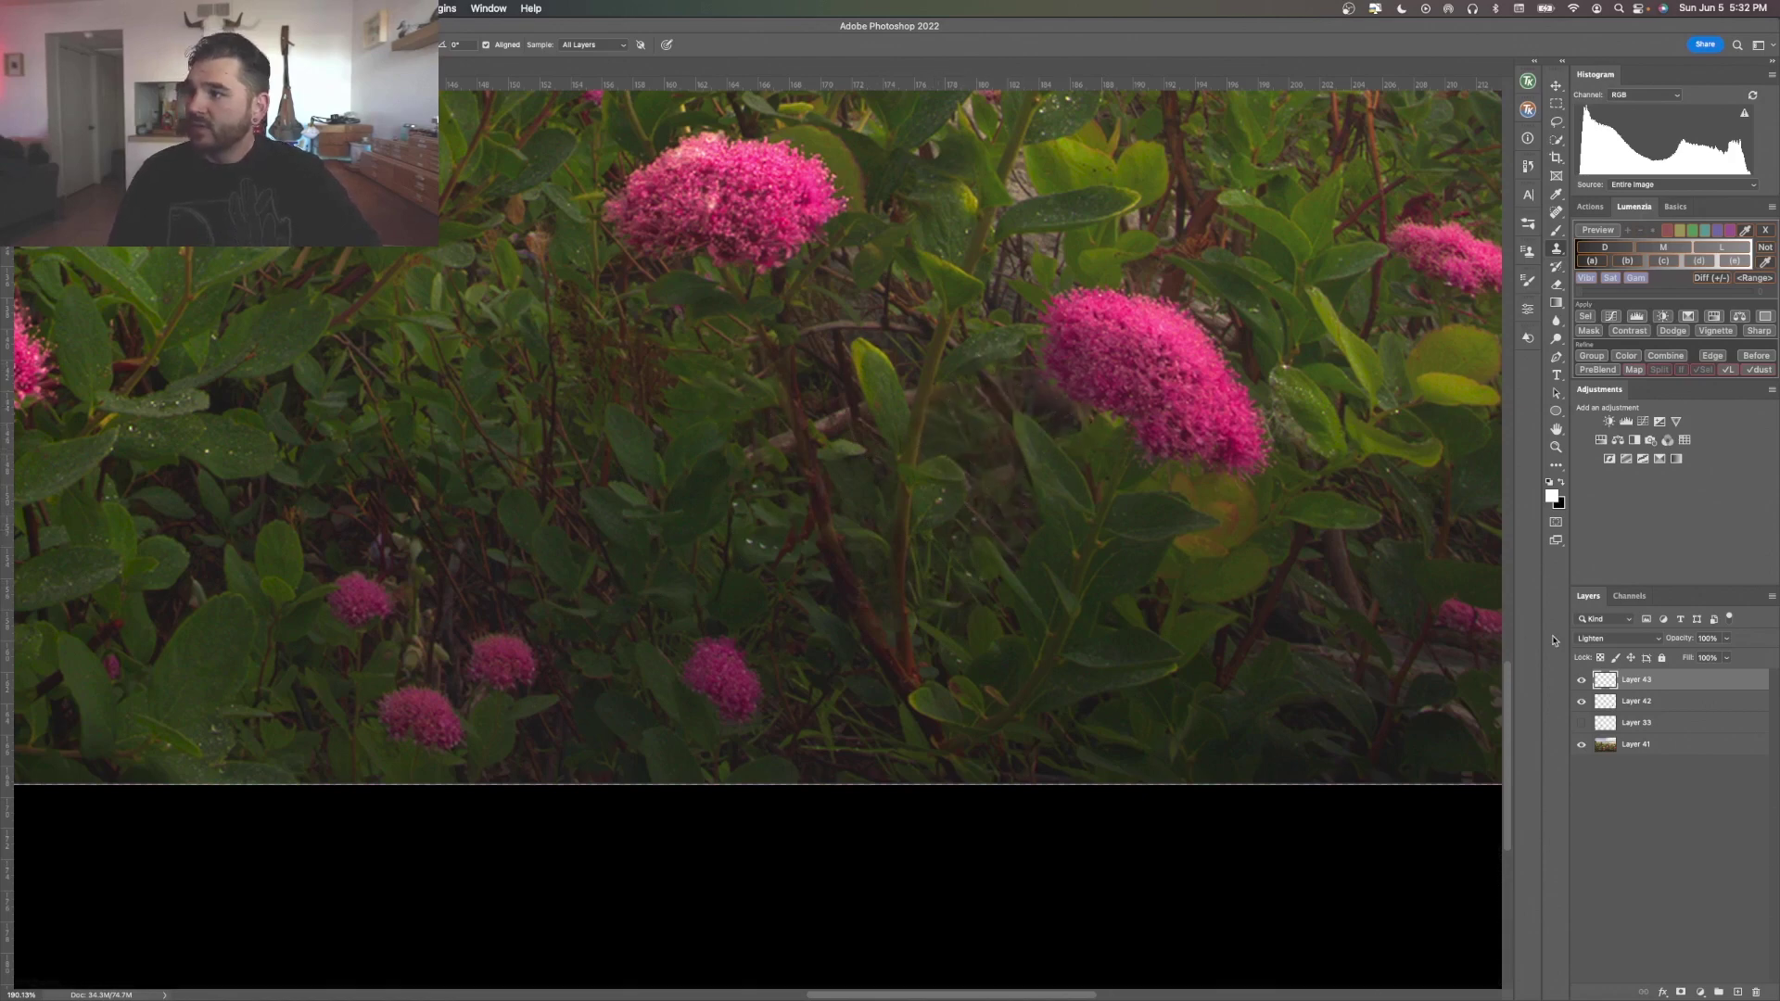
left_click(1582, 682)
left_click(1582, 683)
left_click(1582, 682)
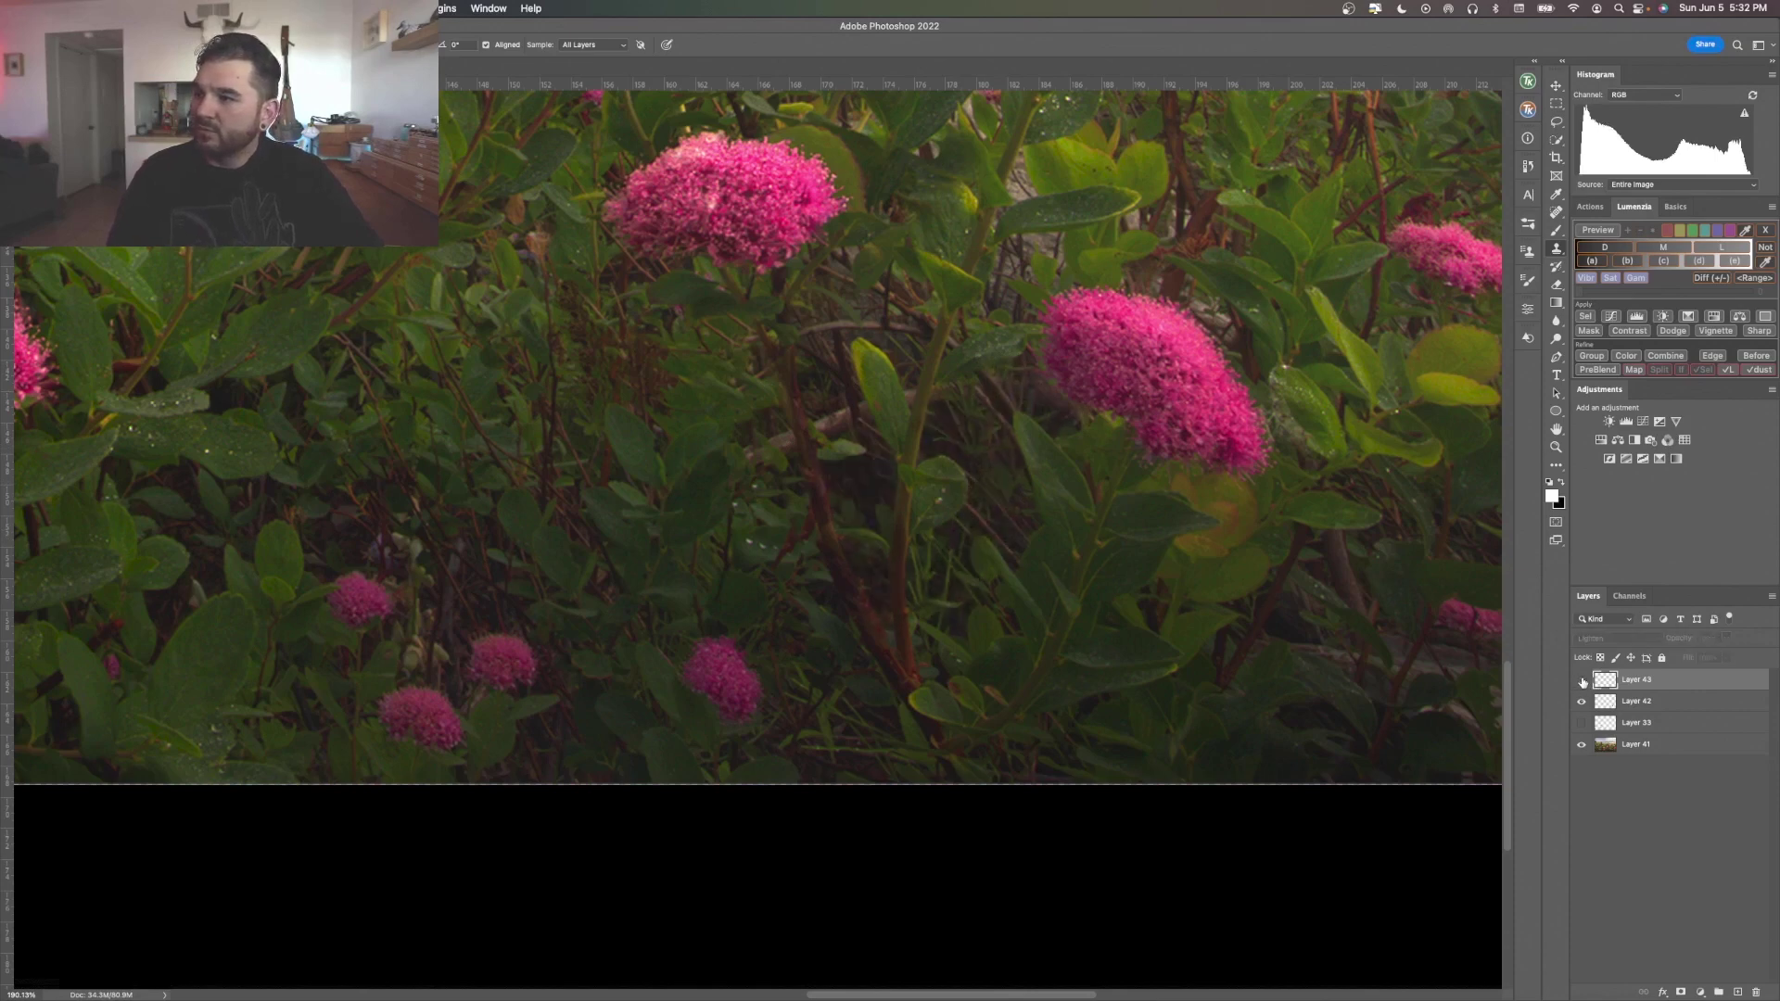
left_click(1582, 682)
left_click(1583, 682)
right_click(1582, 683)
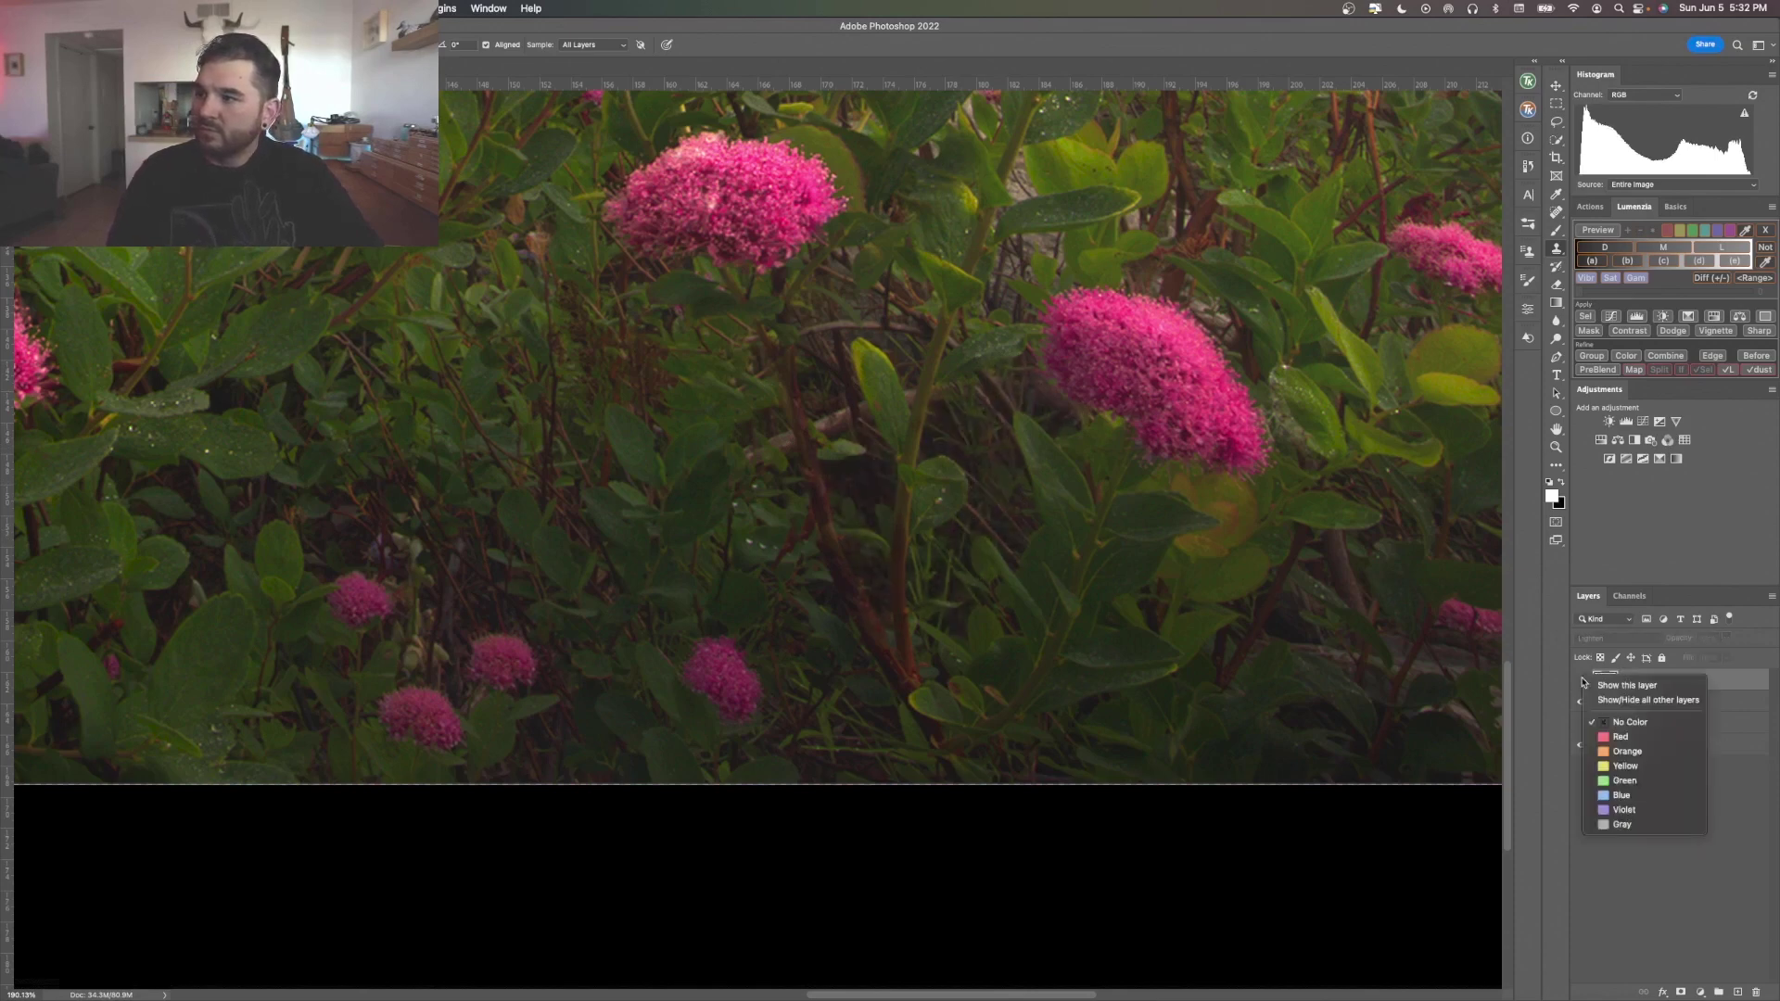
left_click(1578, 684)
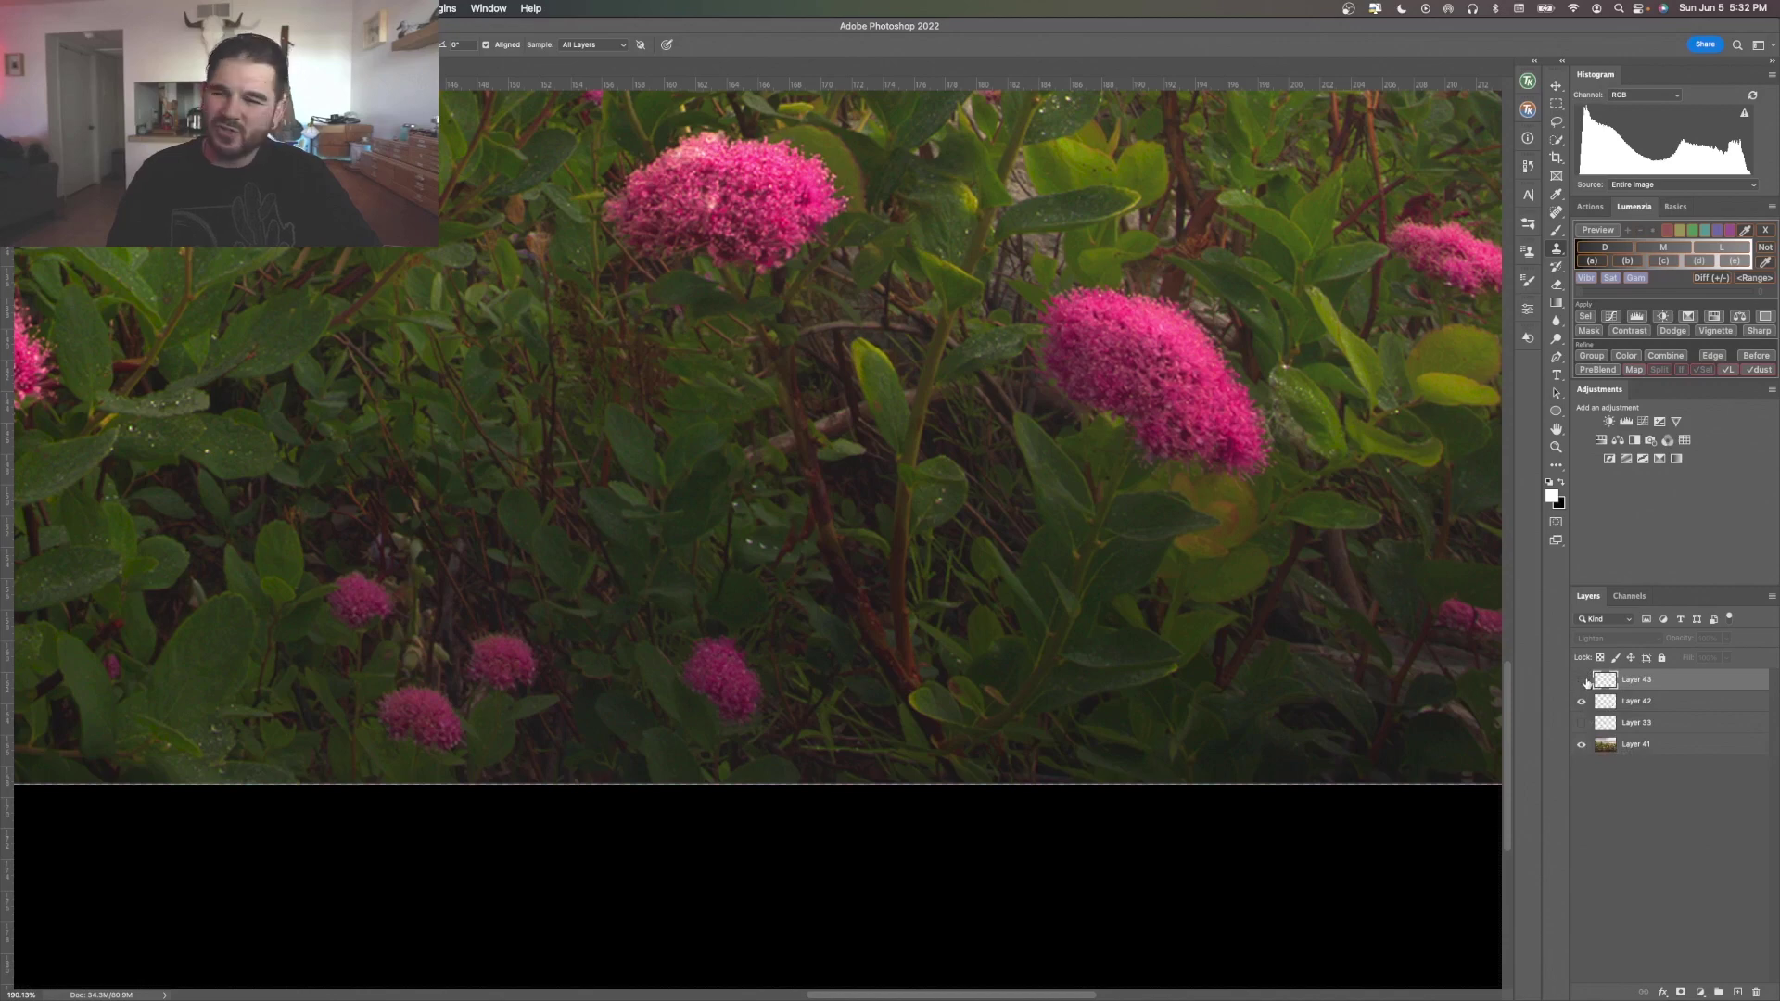
left_click(1581, 682)
left_click(1580, 682)
left_click(1581, 682)
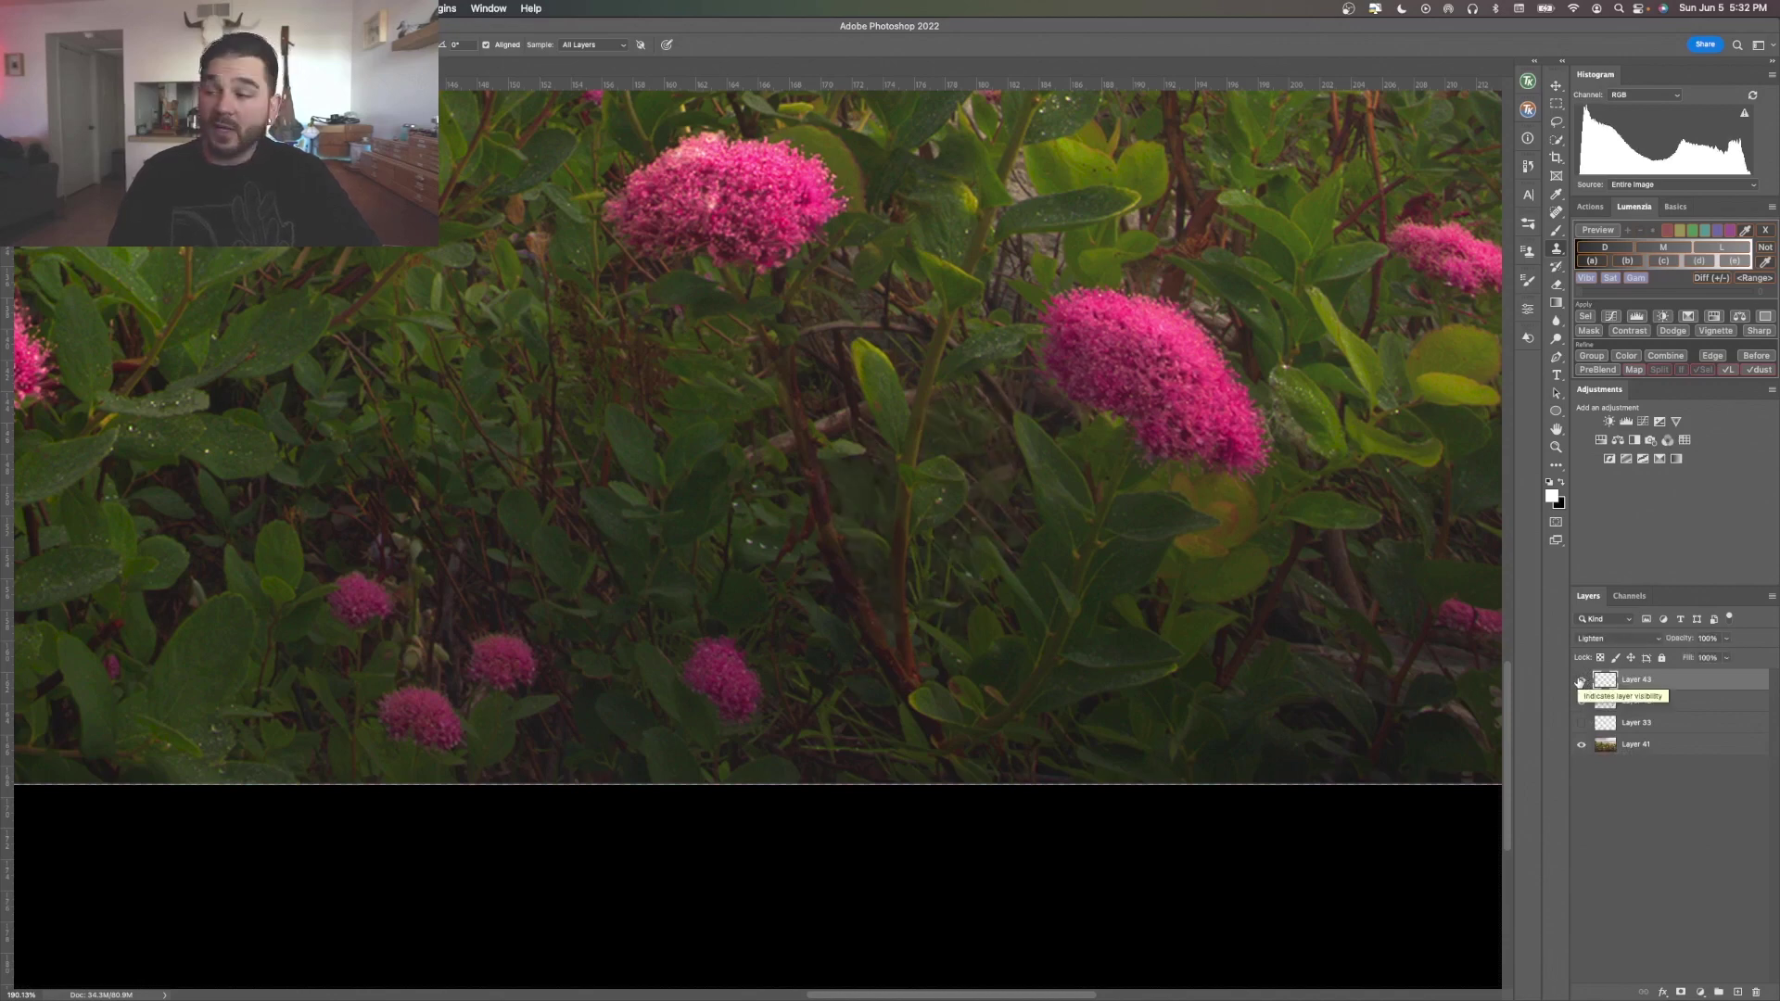
left_click(1580, 682)
left_click(1581, 682)
left_click(1580, 682)
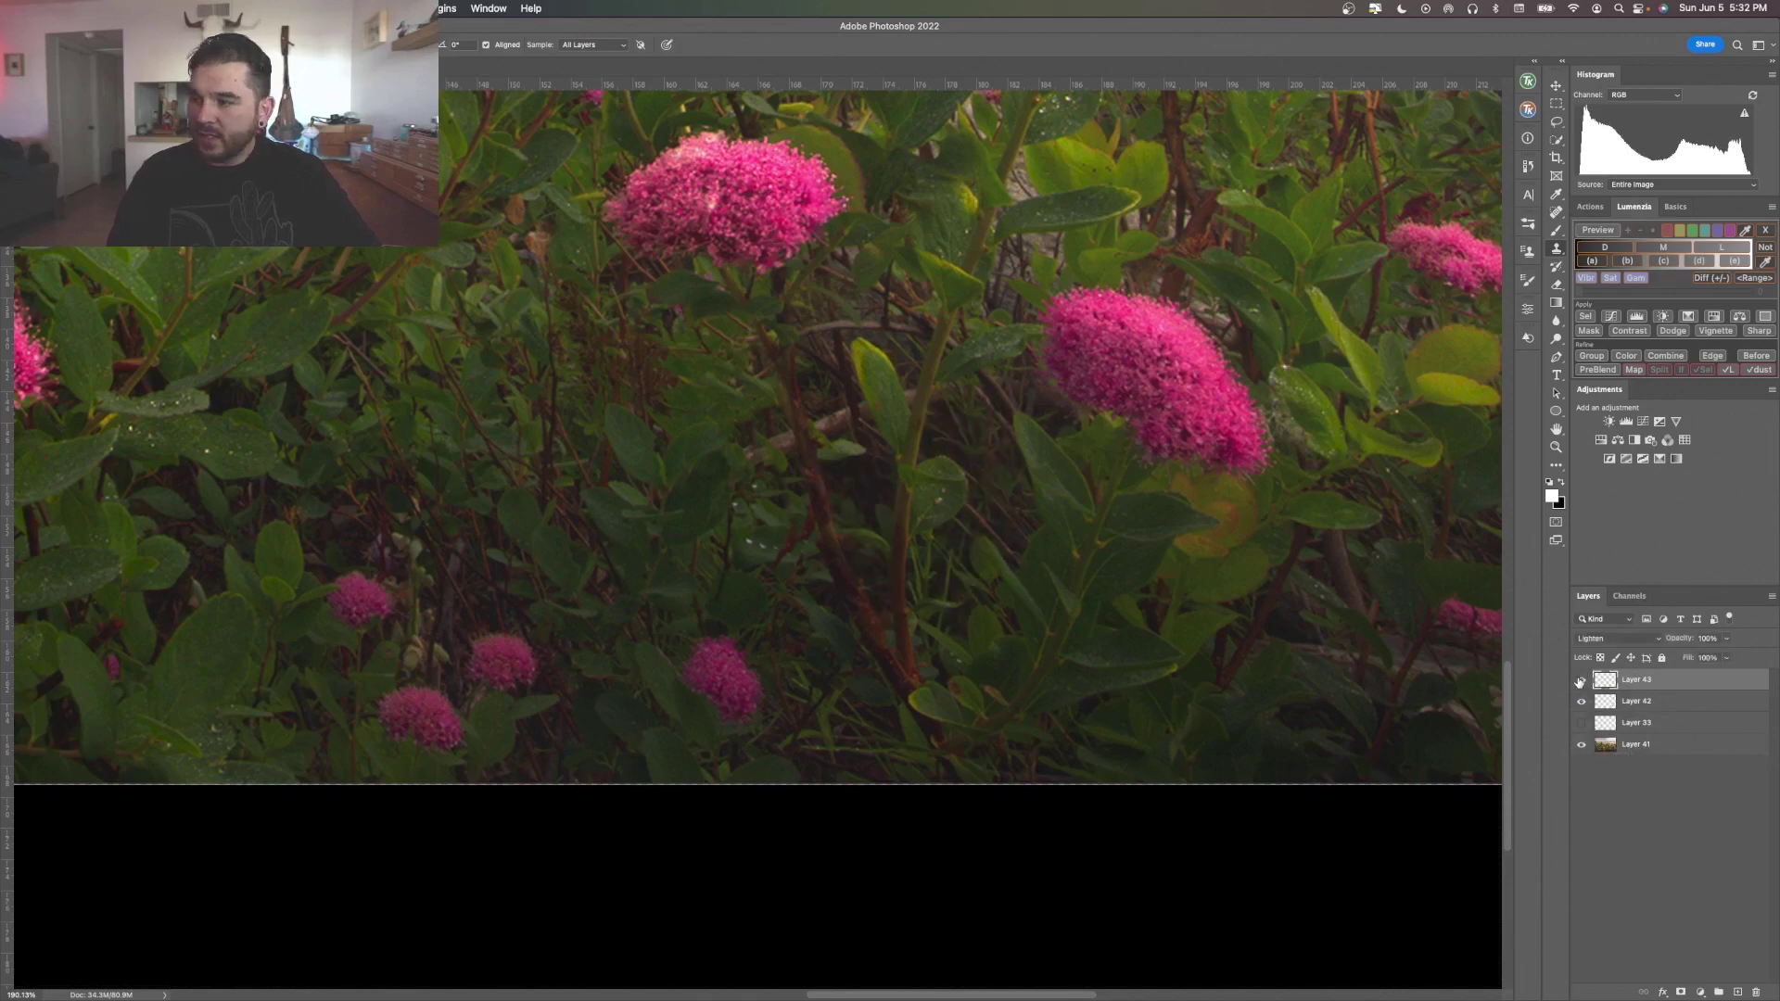
left_click(1581, 682)
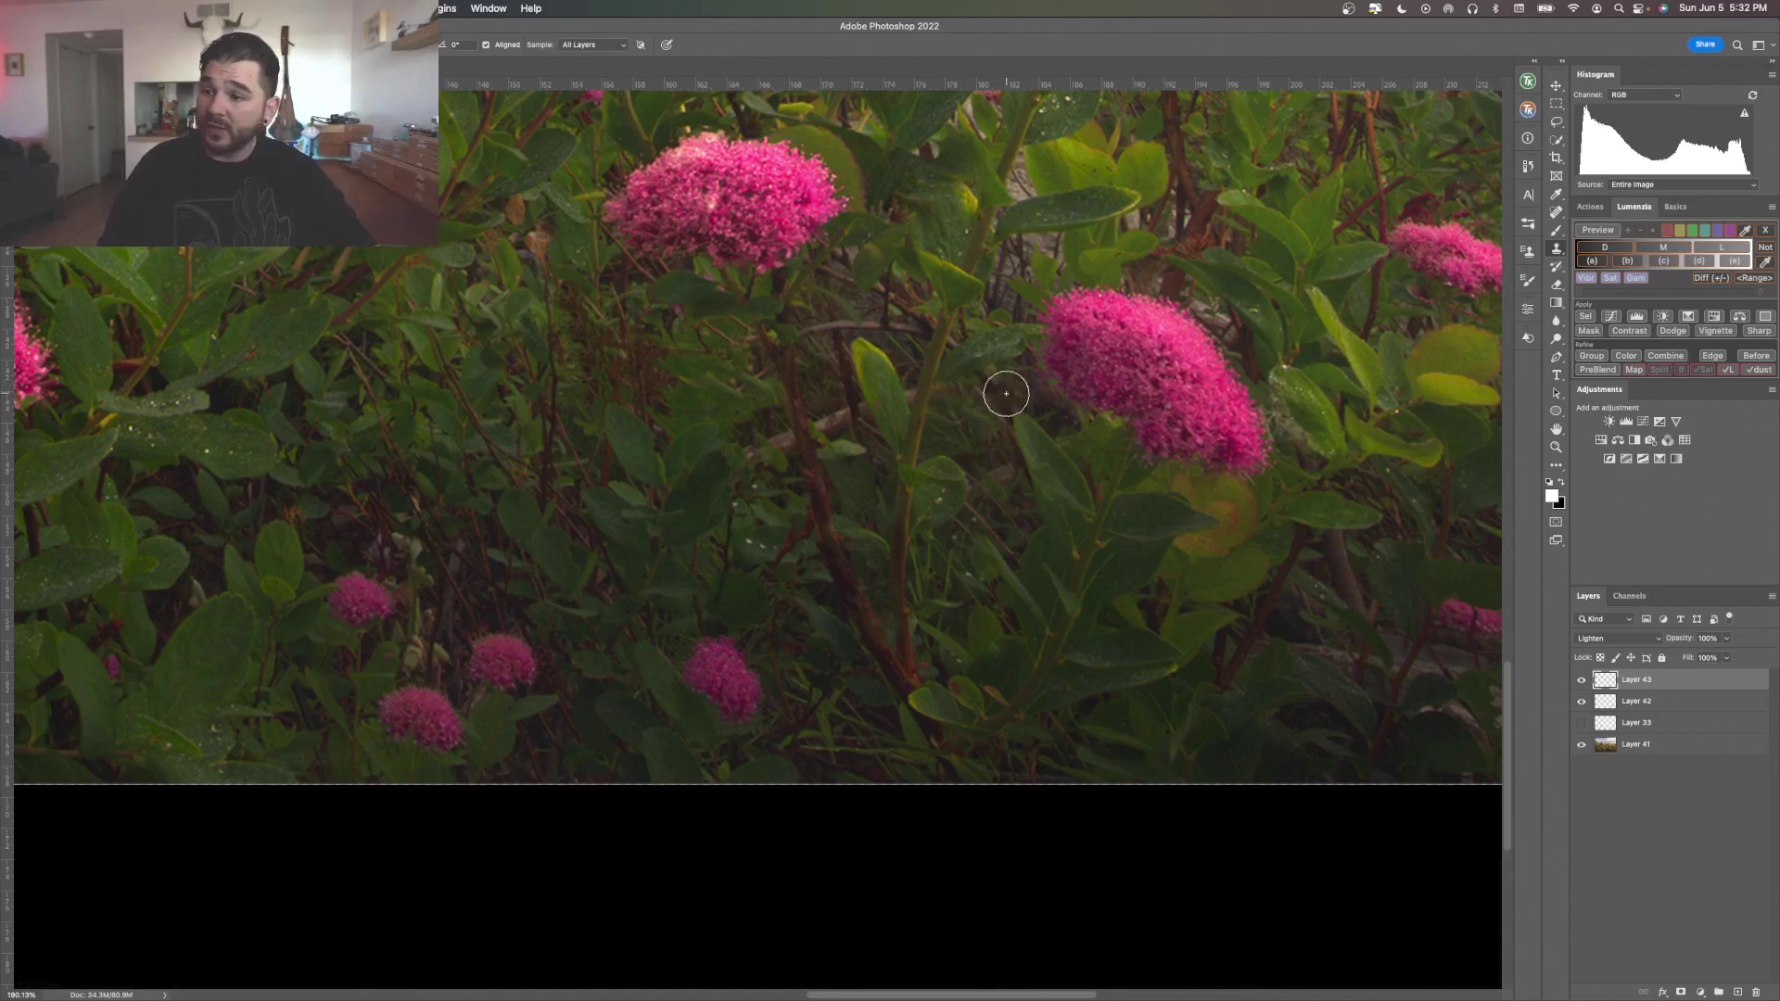
Zoom out to 66.67% and pan to view the whole meadow with the misty mountain and lake.
scroll(1024, 419, "down", 3)
scroll(1024, 419, "right", 3)
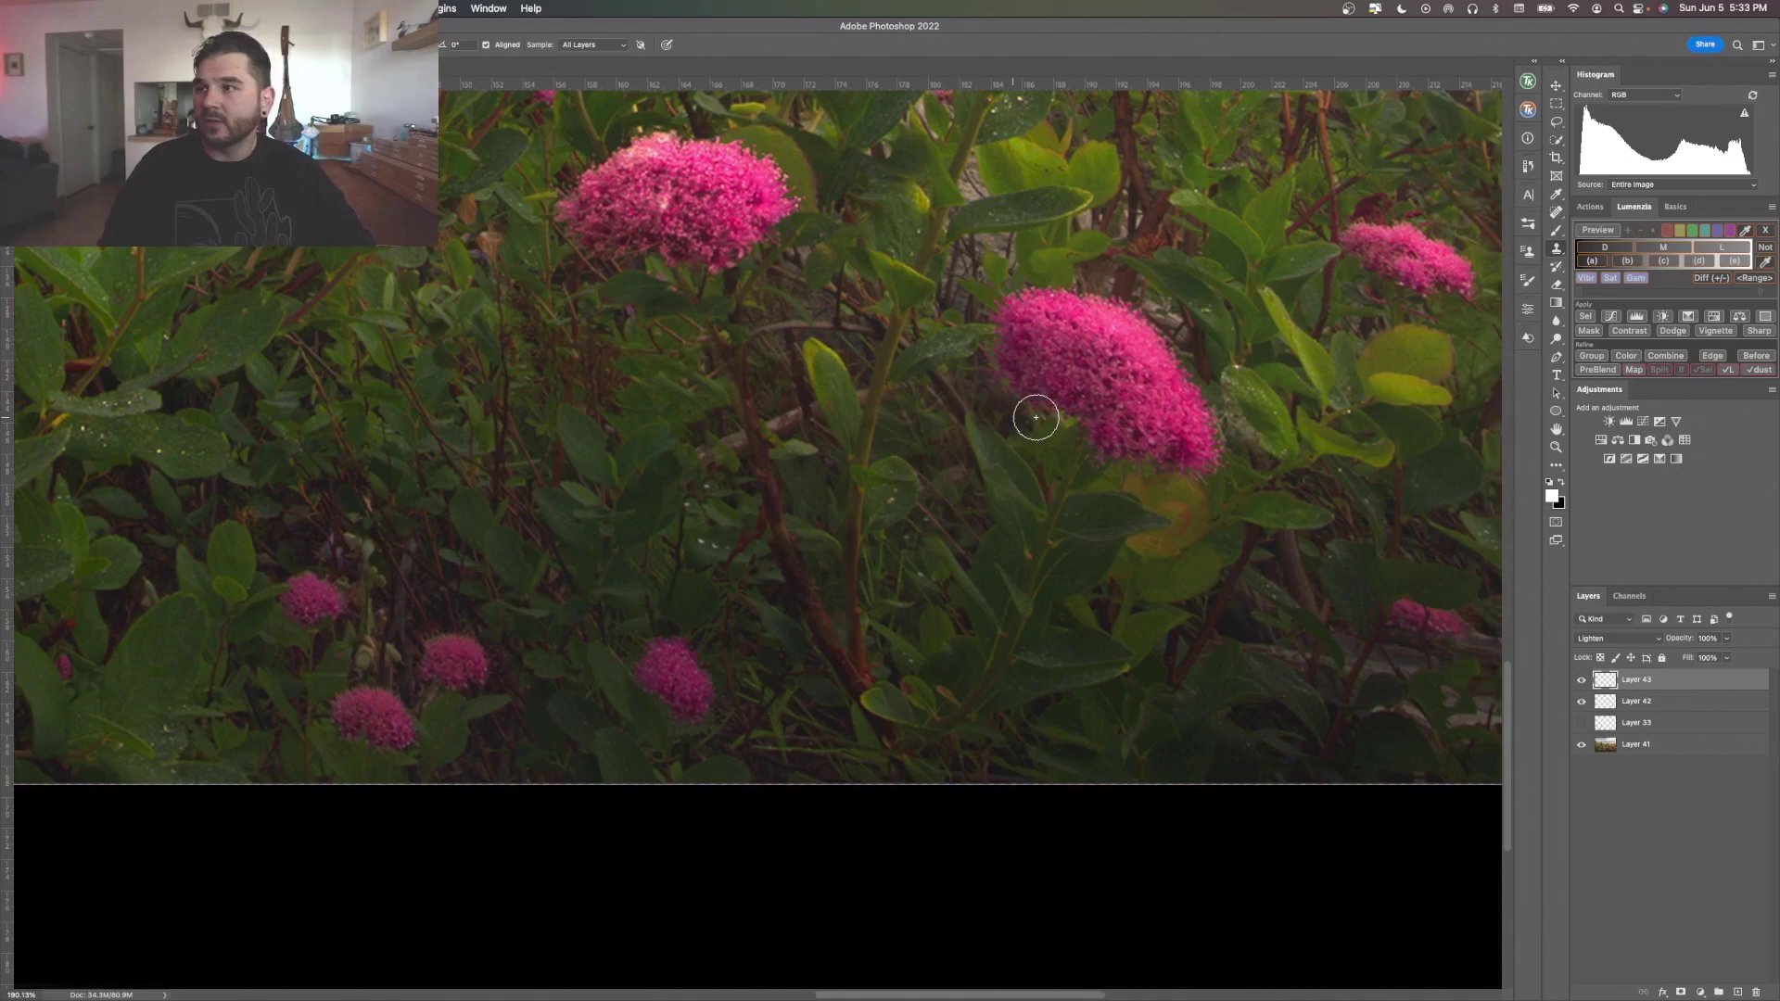
scroll(1035, 417, "right", 3)
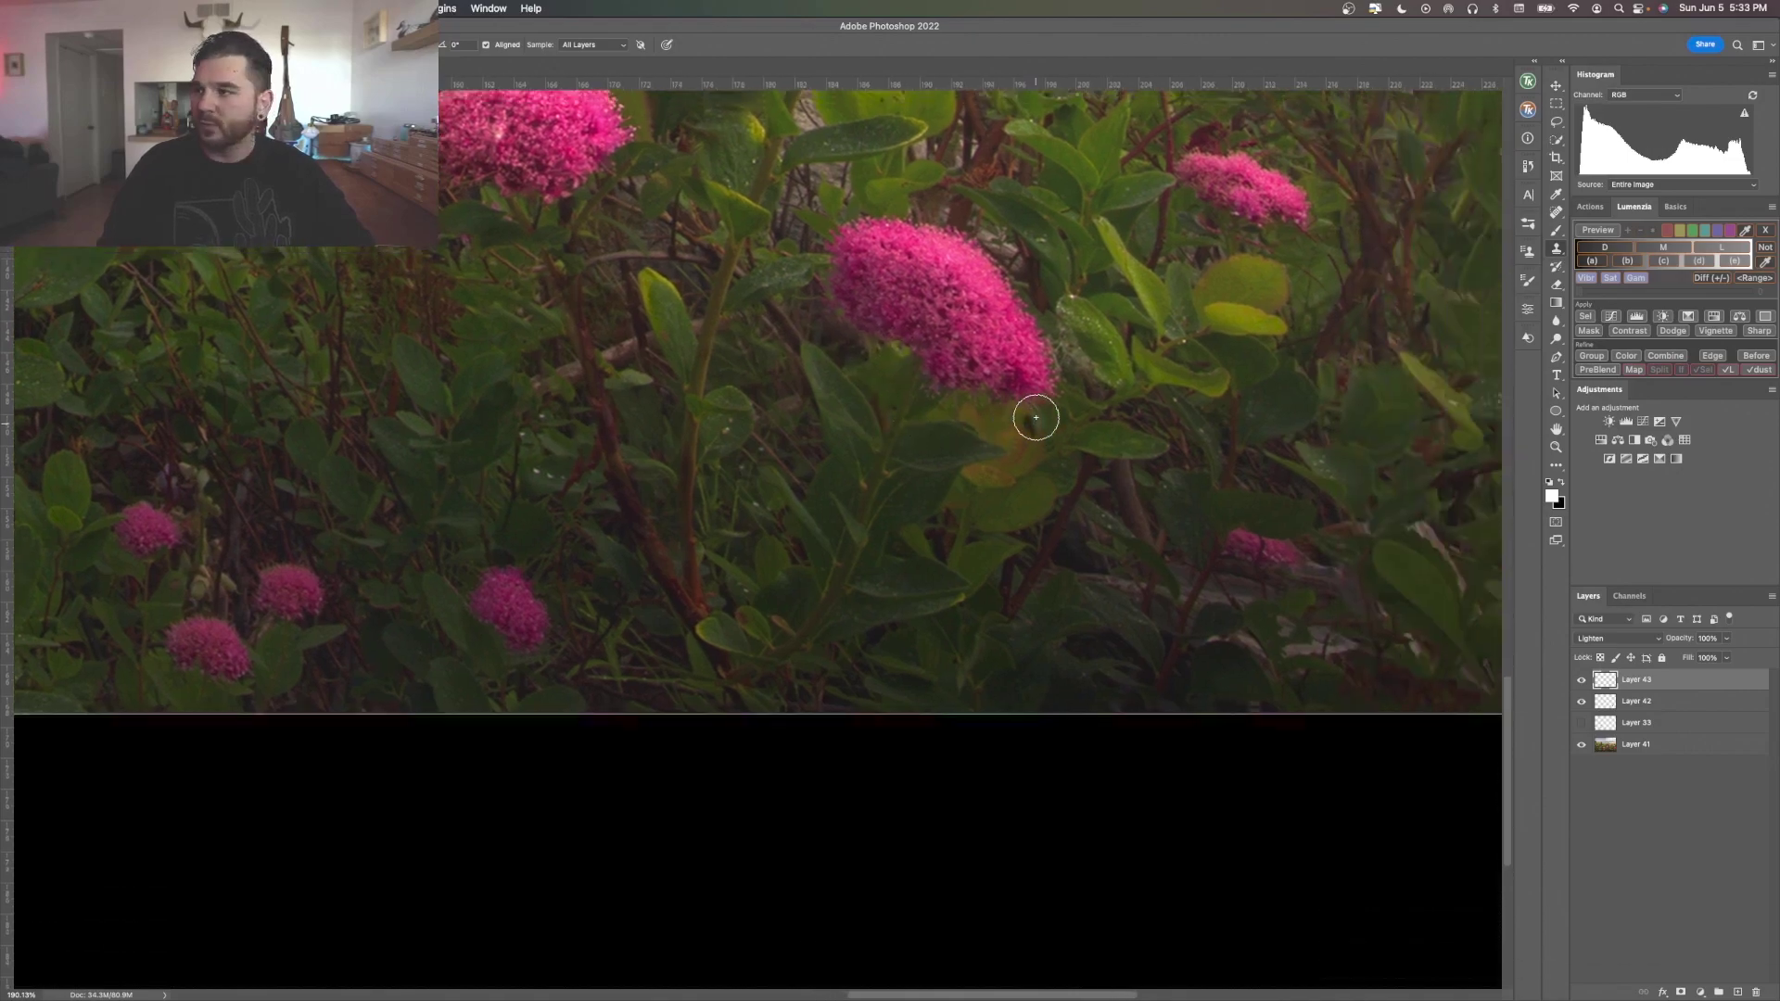
scroll(1035, 417, "up", 5)
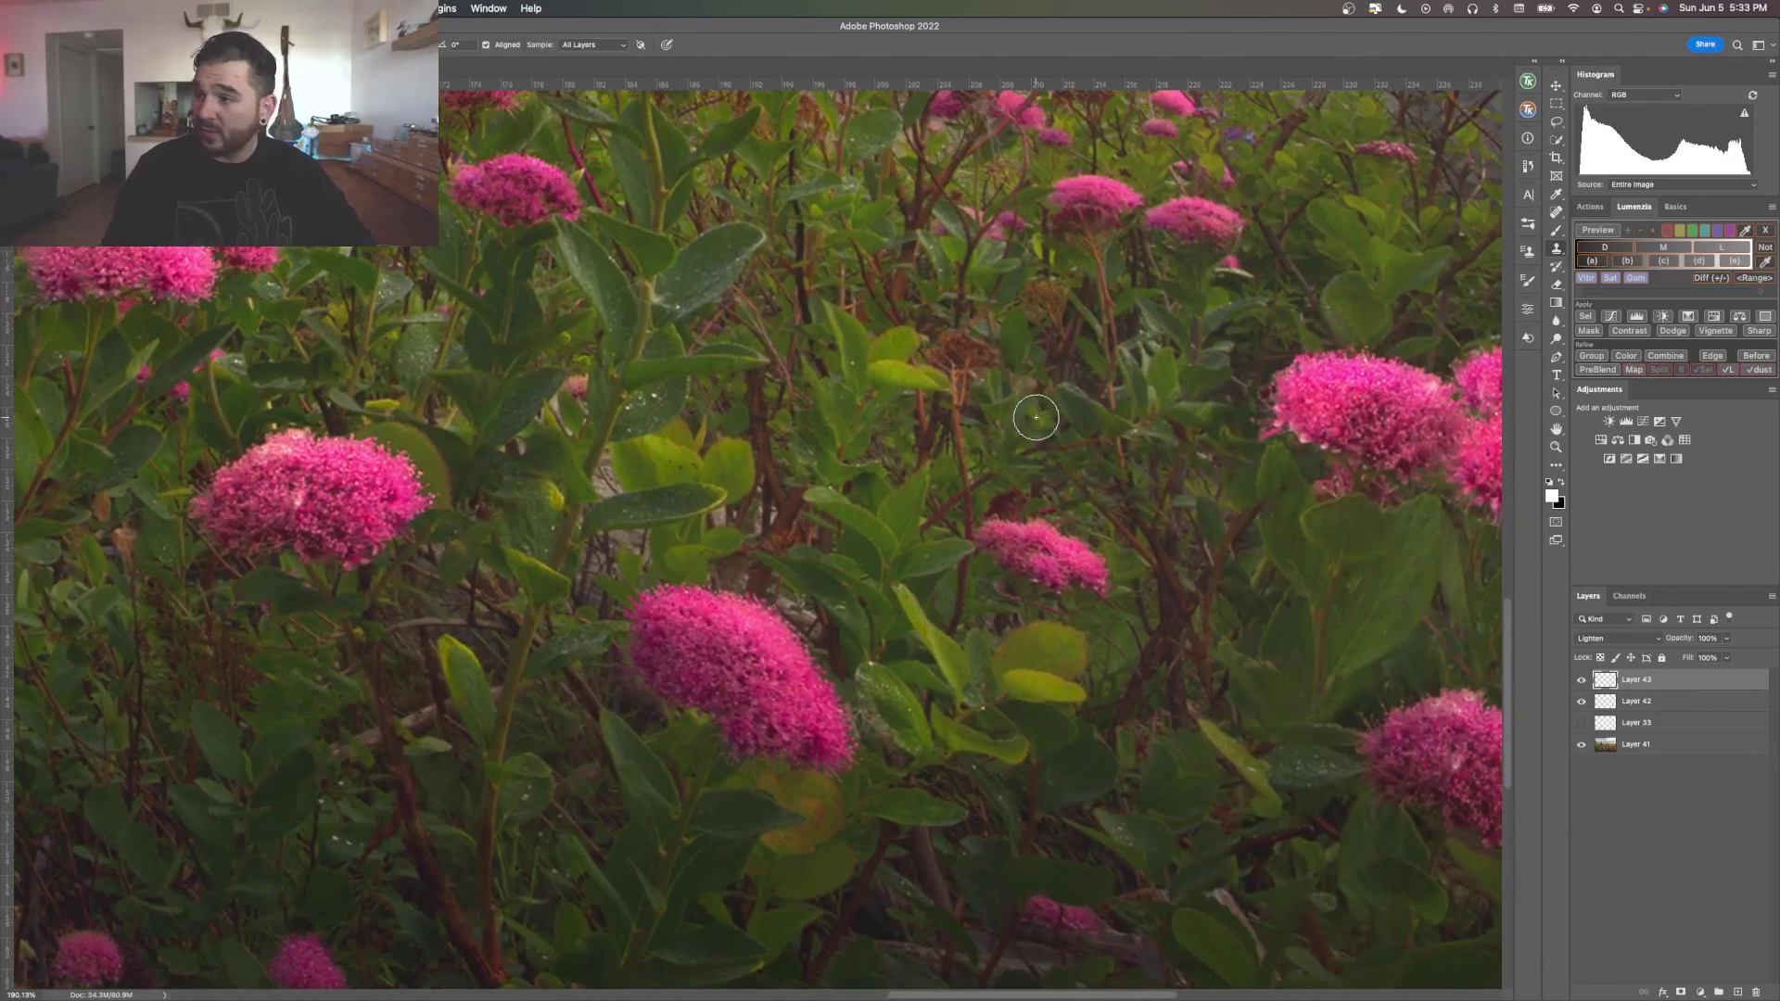
key("super+minus")
key("super+minus")
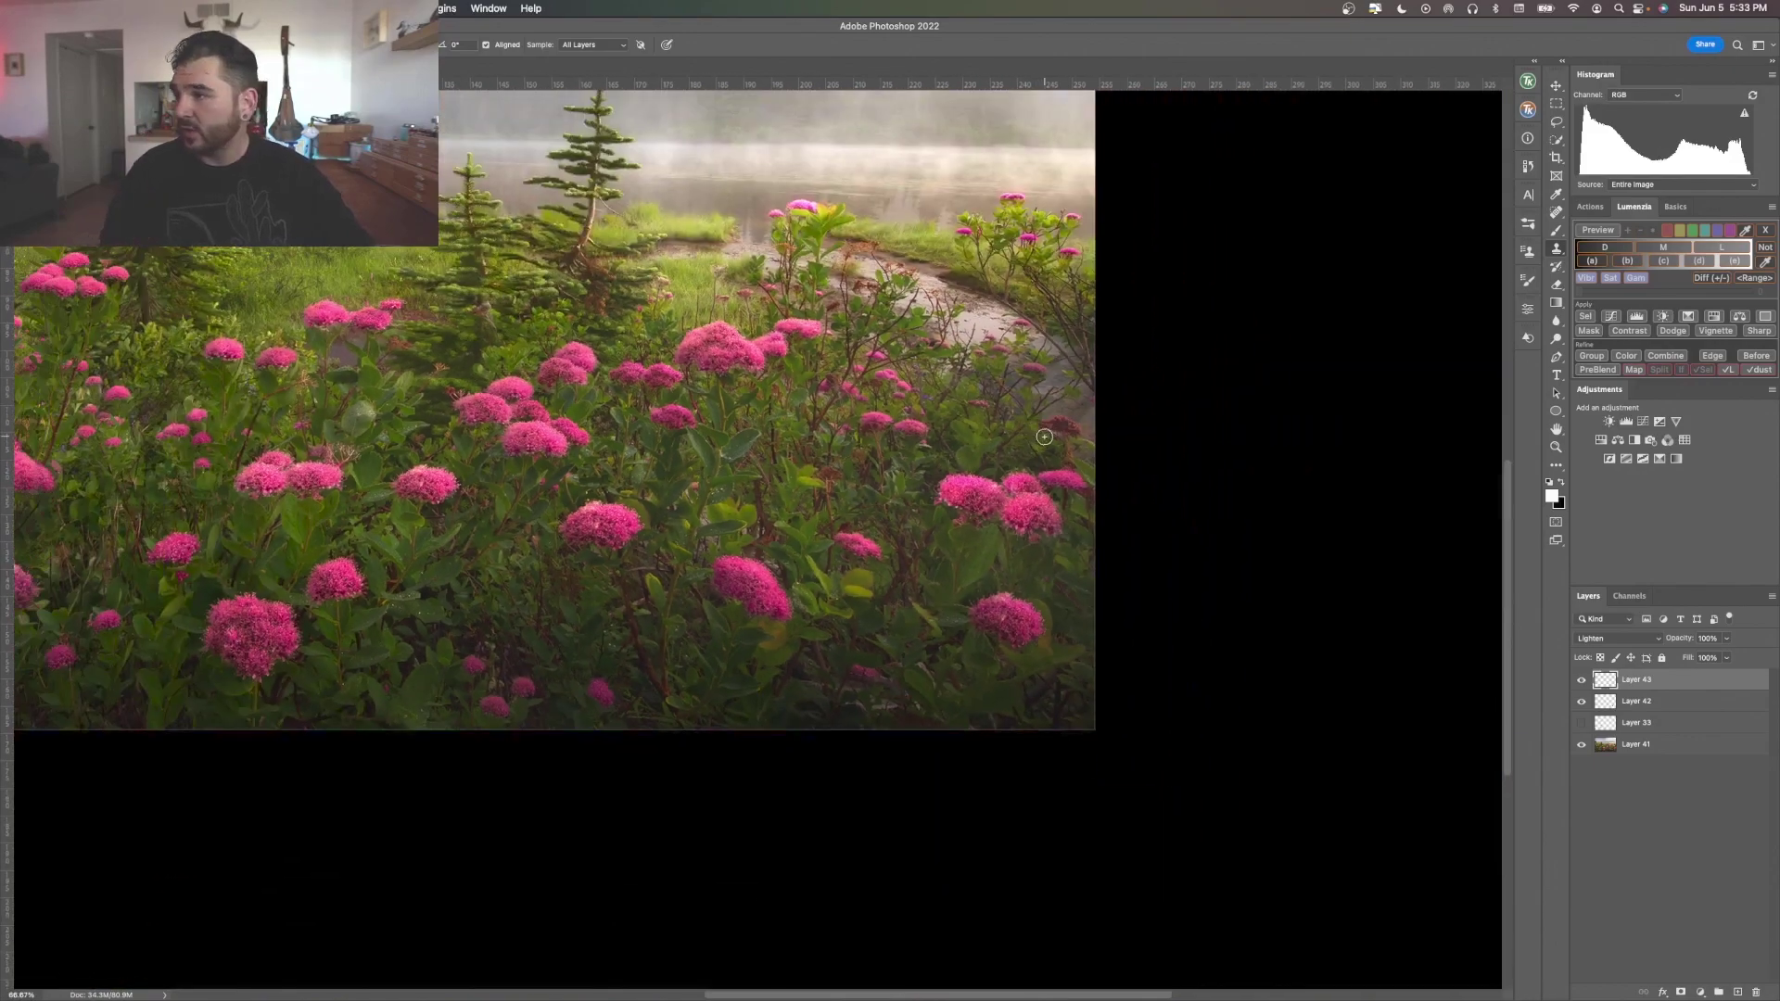
scroll(1036, 417, "up", 5)
scroll(1035, 417, "left", 5)
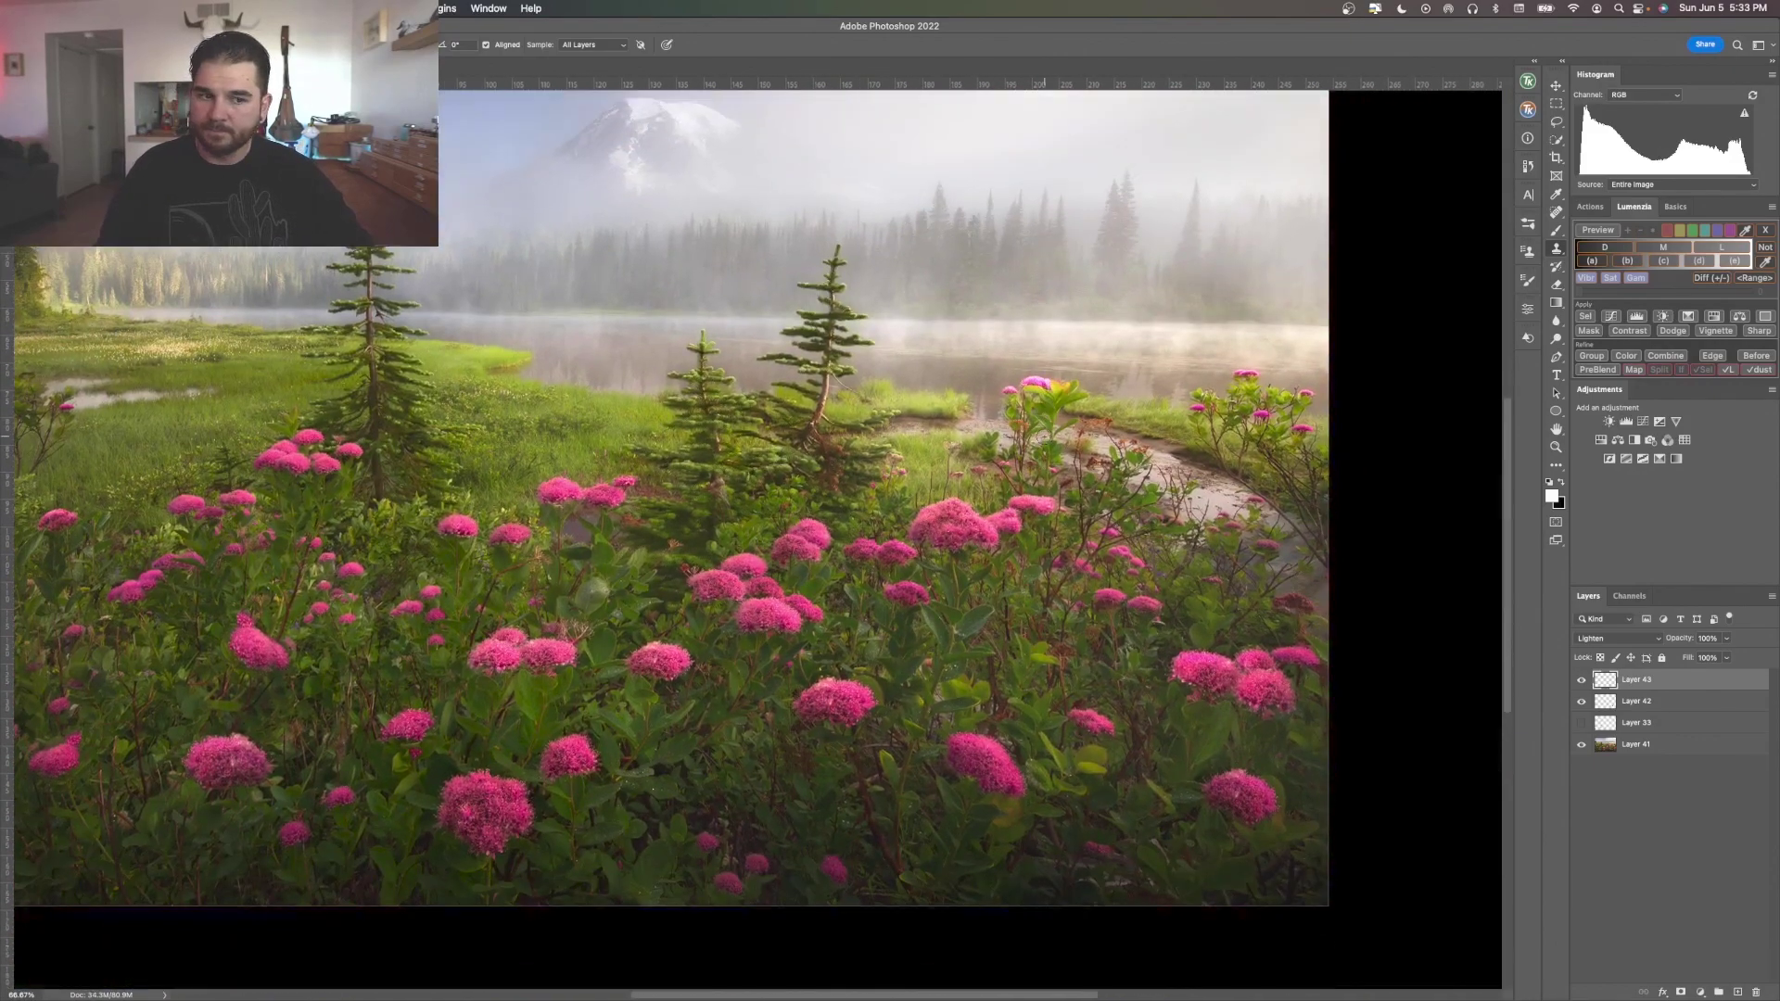
scroll(754, 492, "up", 1)
scroll(754, 493, "left", 3)
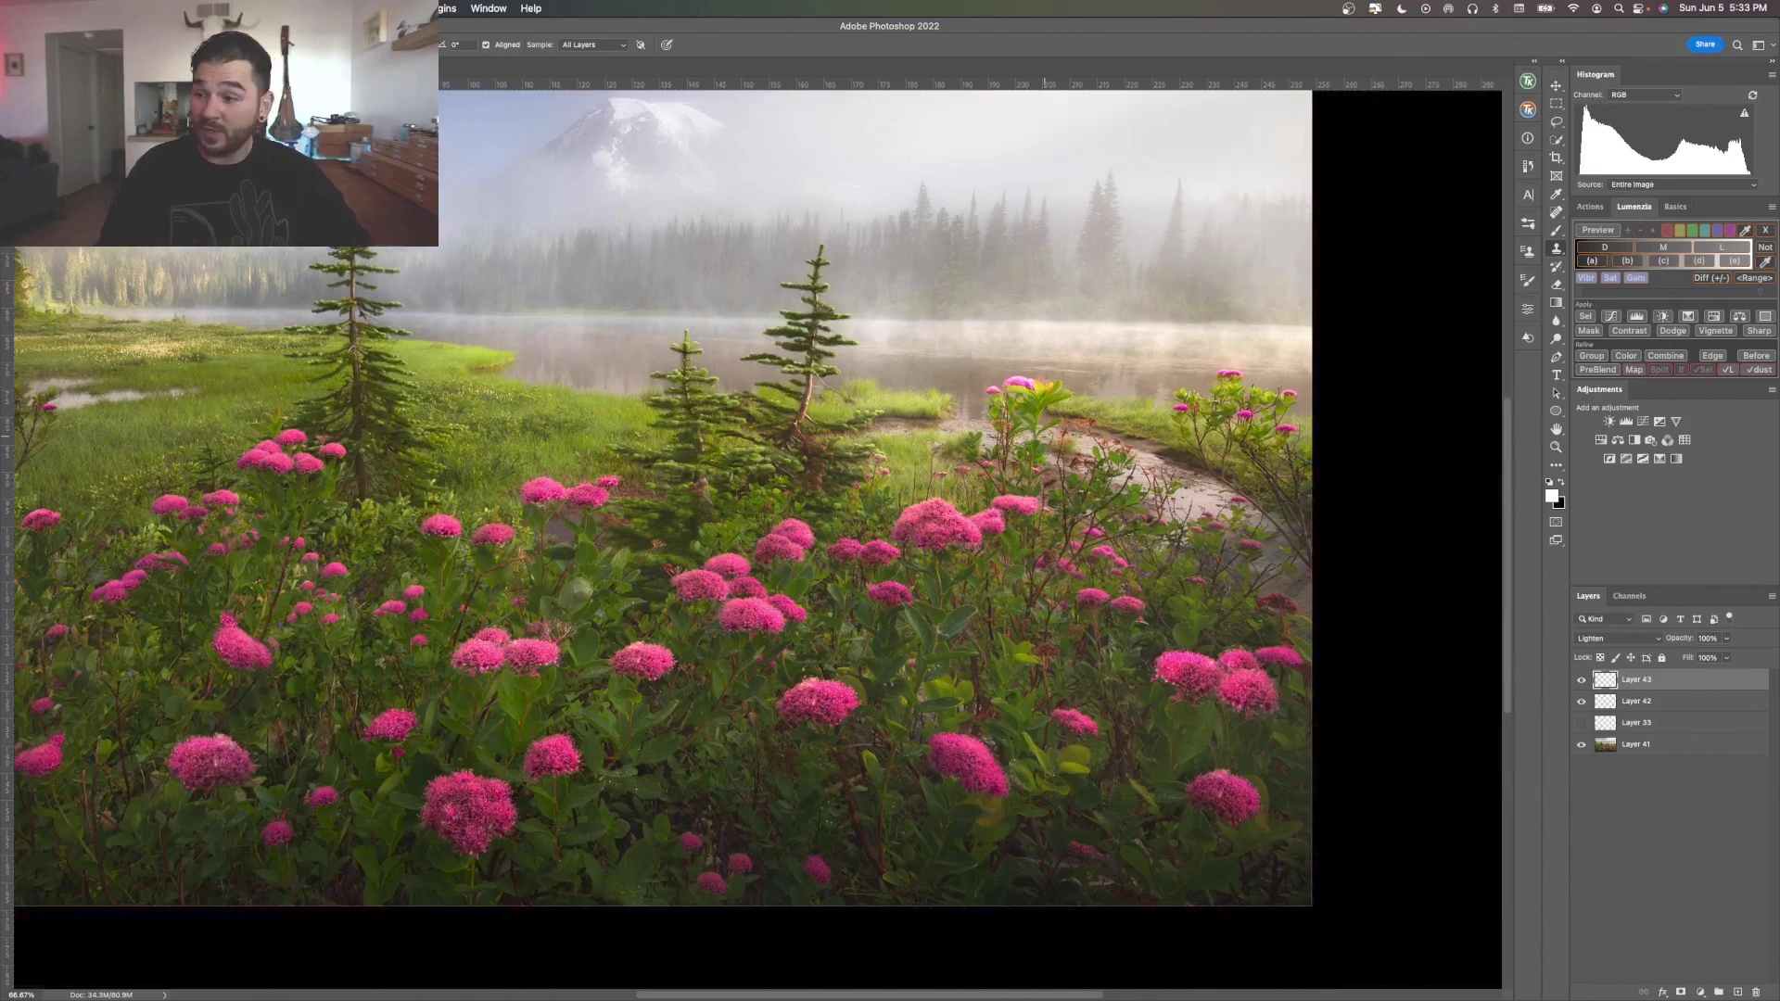
scroll(1044, 437, "left", 1)
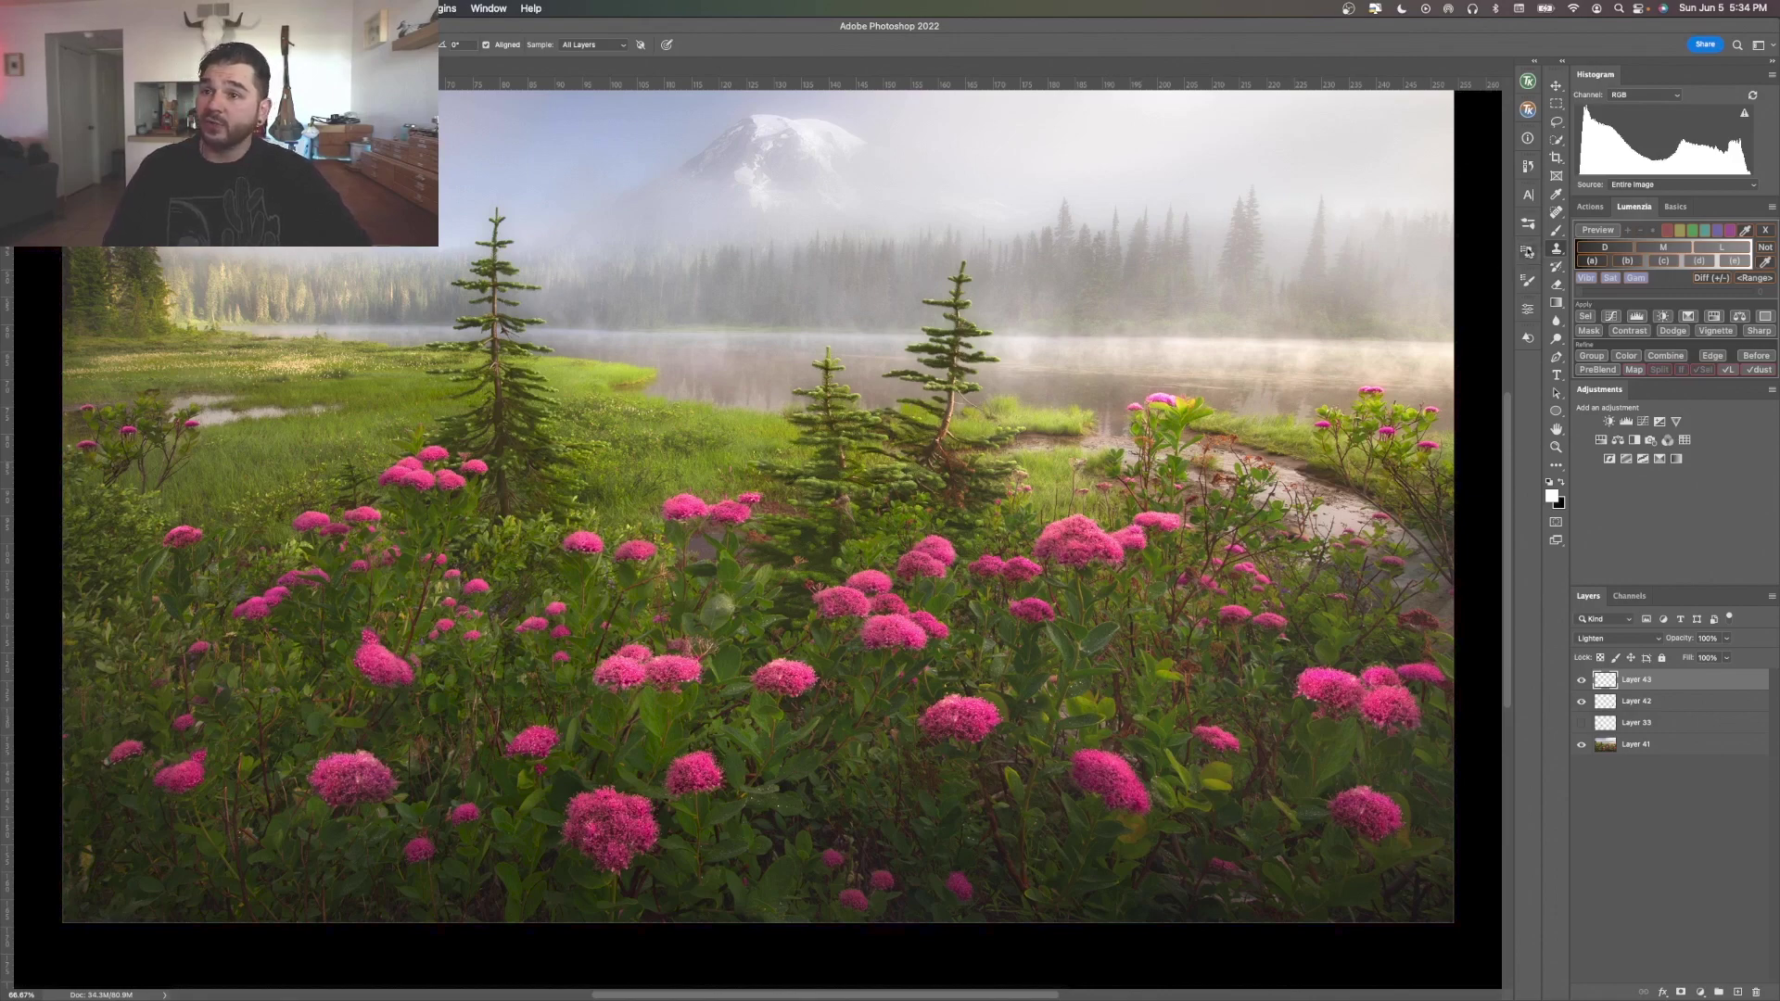
Open the Clone Source settings, add empty Layer 44 on top, and check the Clone Stamp mode list.
left_click(1528, 253)
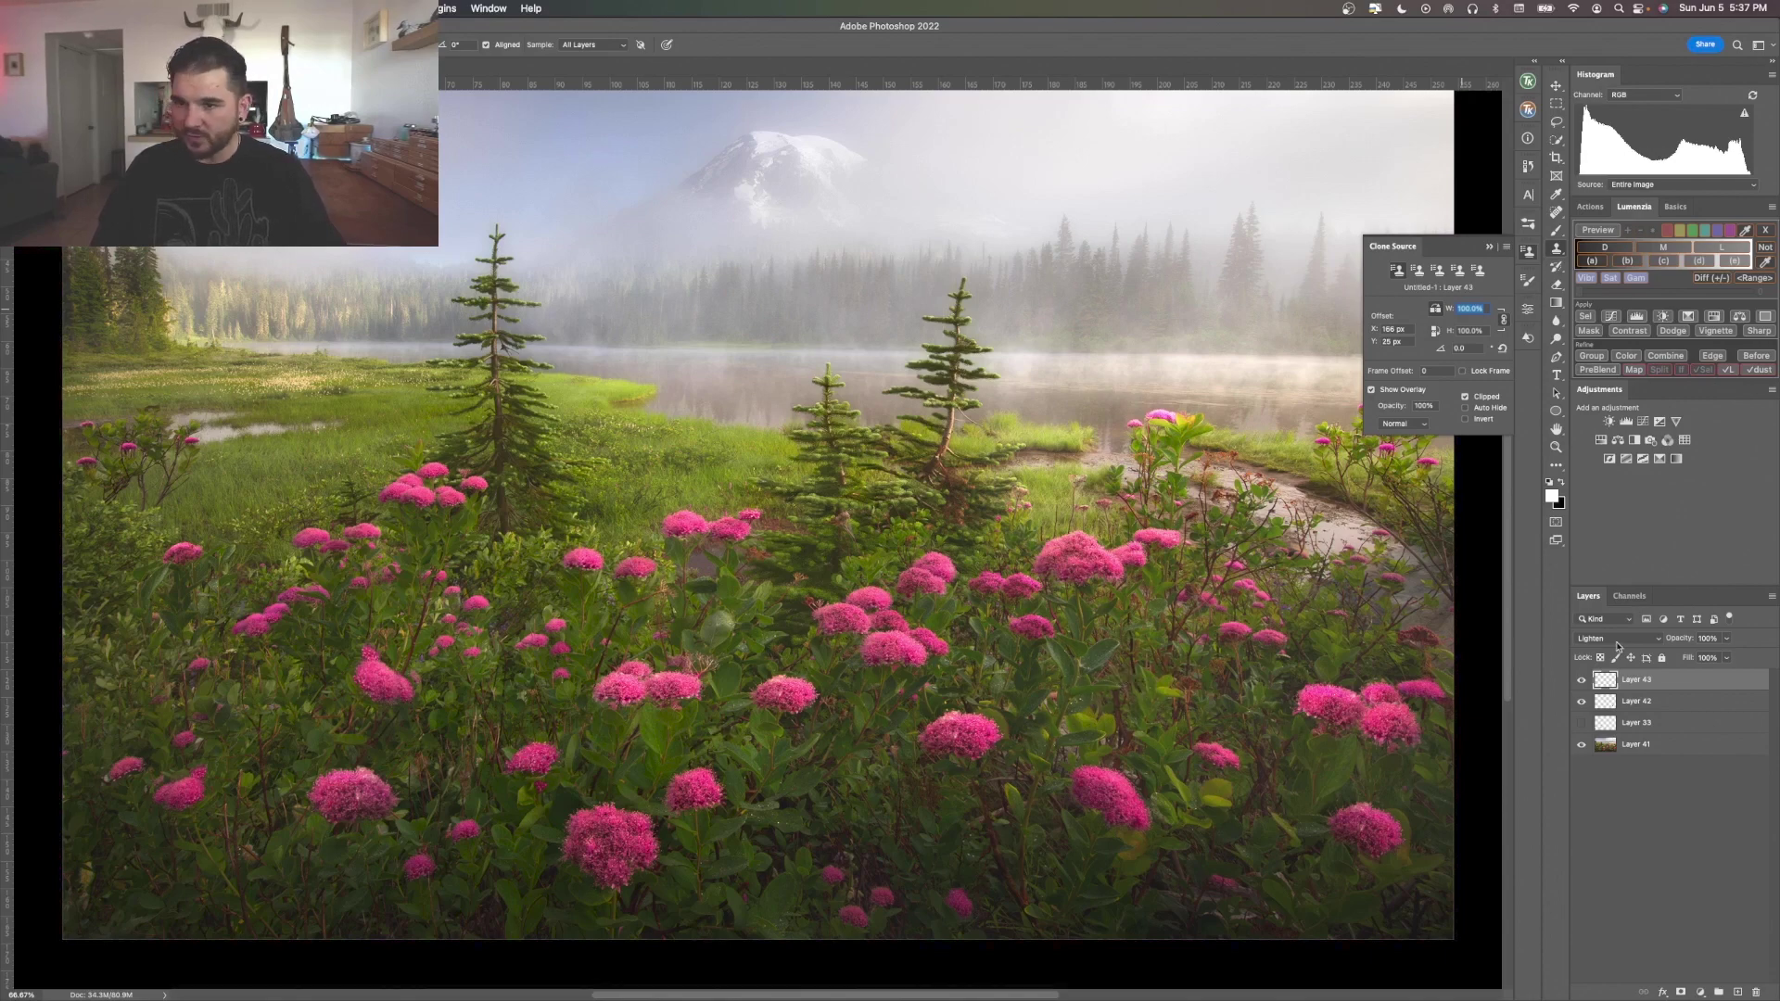
left_click(1737, 992)
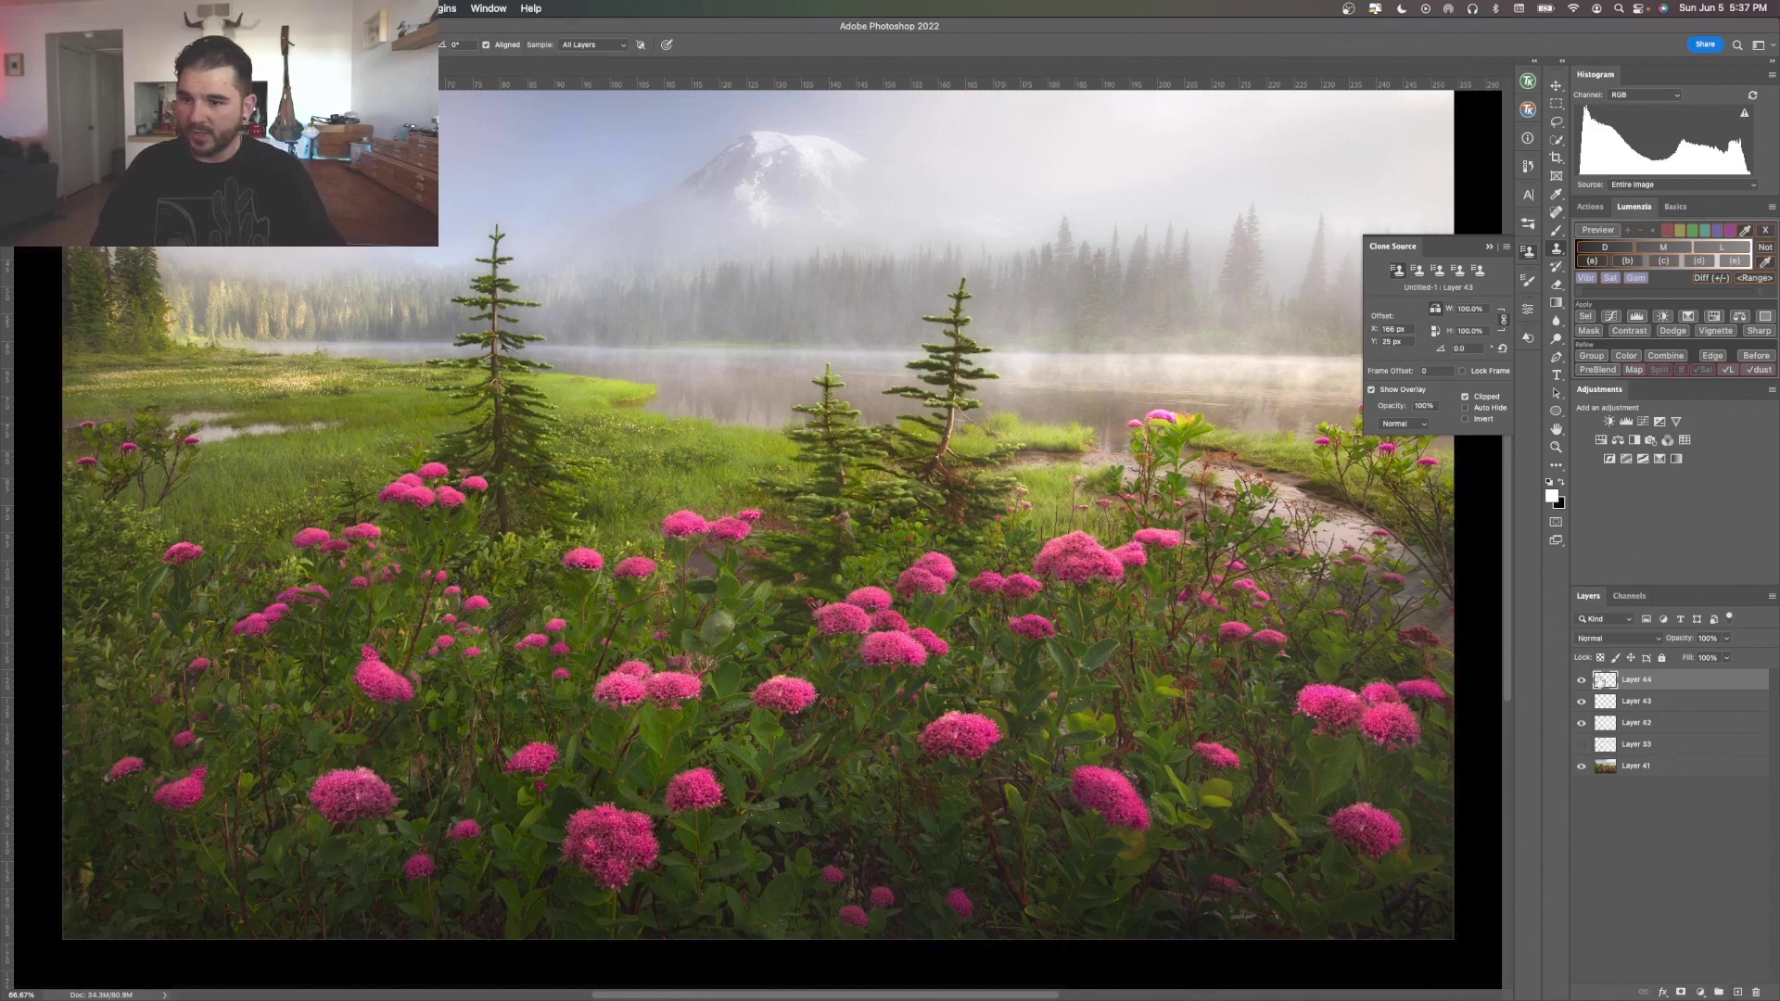
scroll(541, 324, "up", 2)
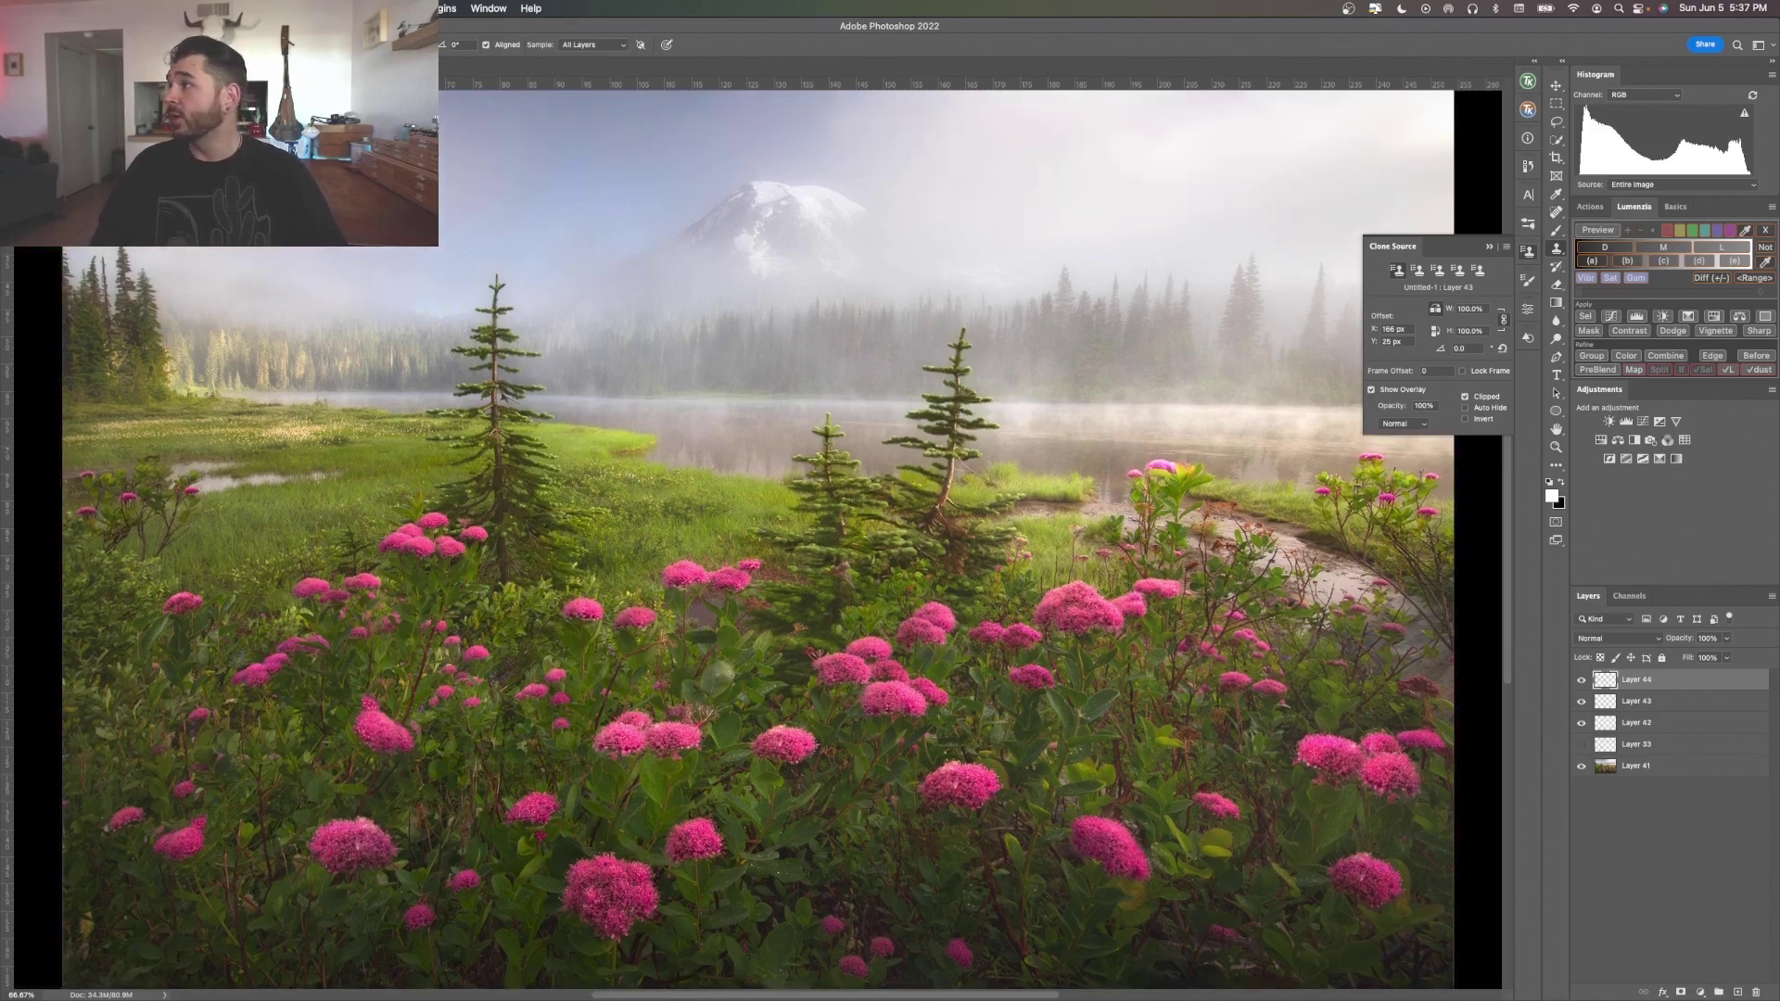
left_click(222, 45)
left_click(213, 139)
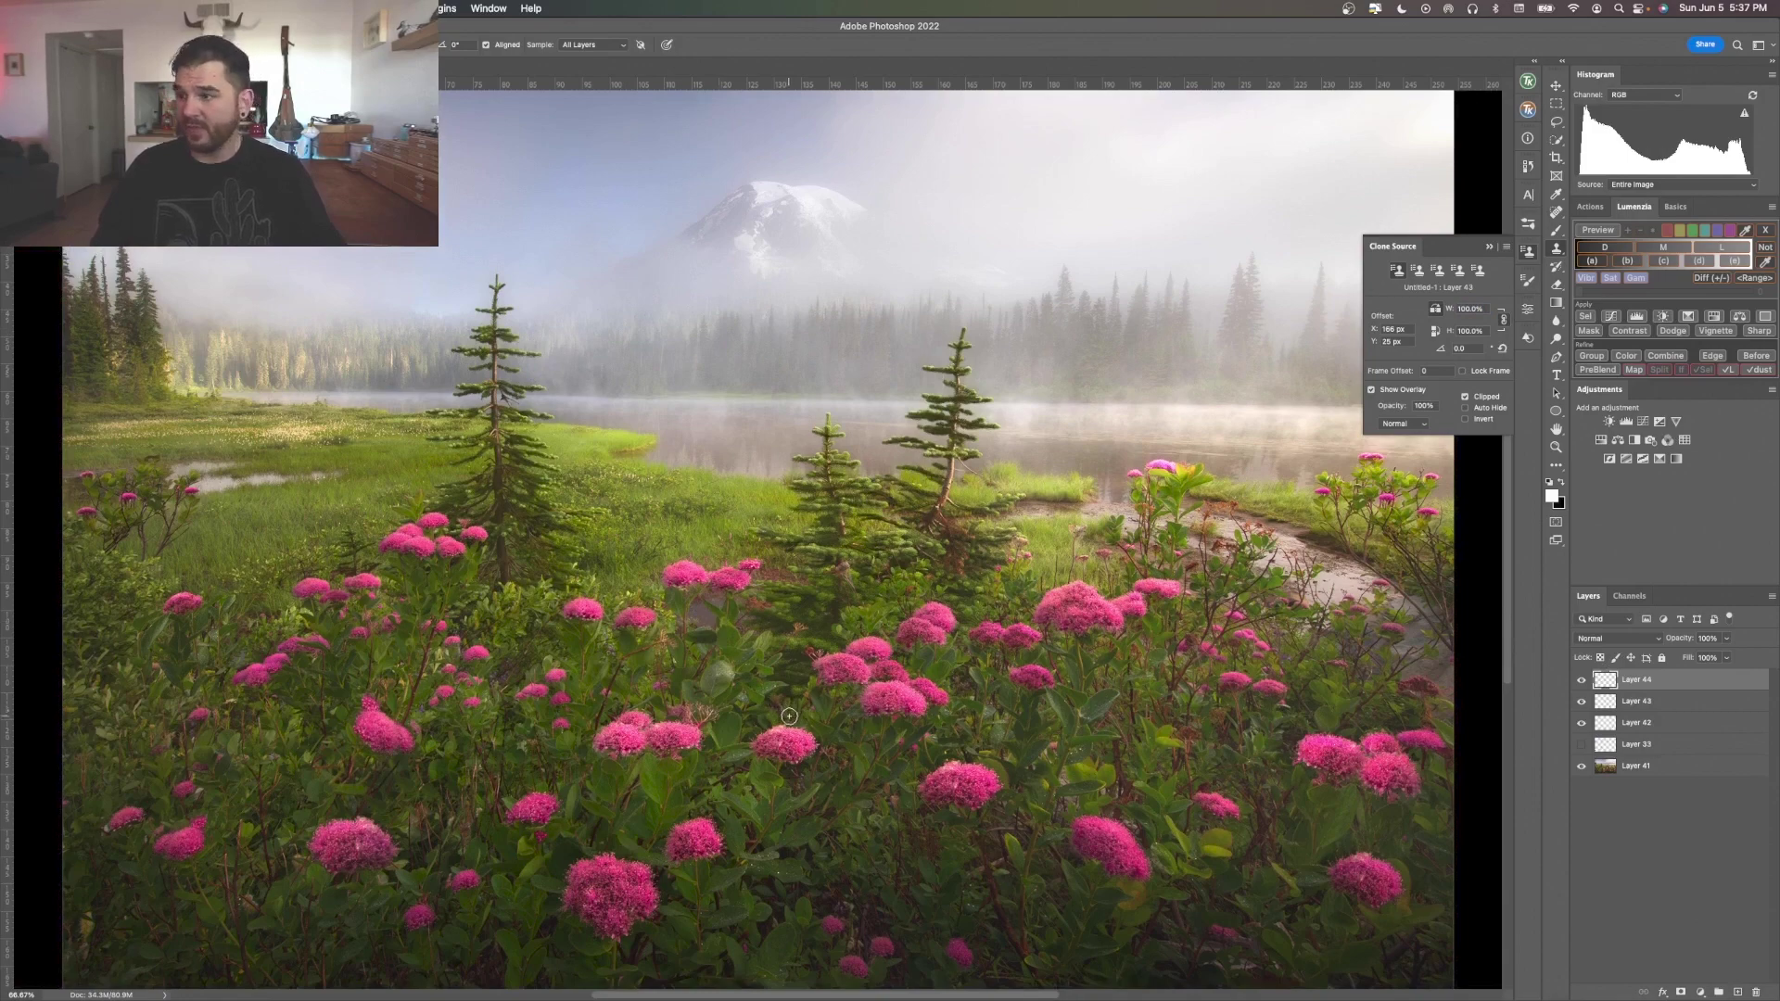
scroll(789, 716, "down", 3)
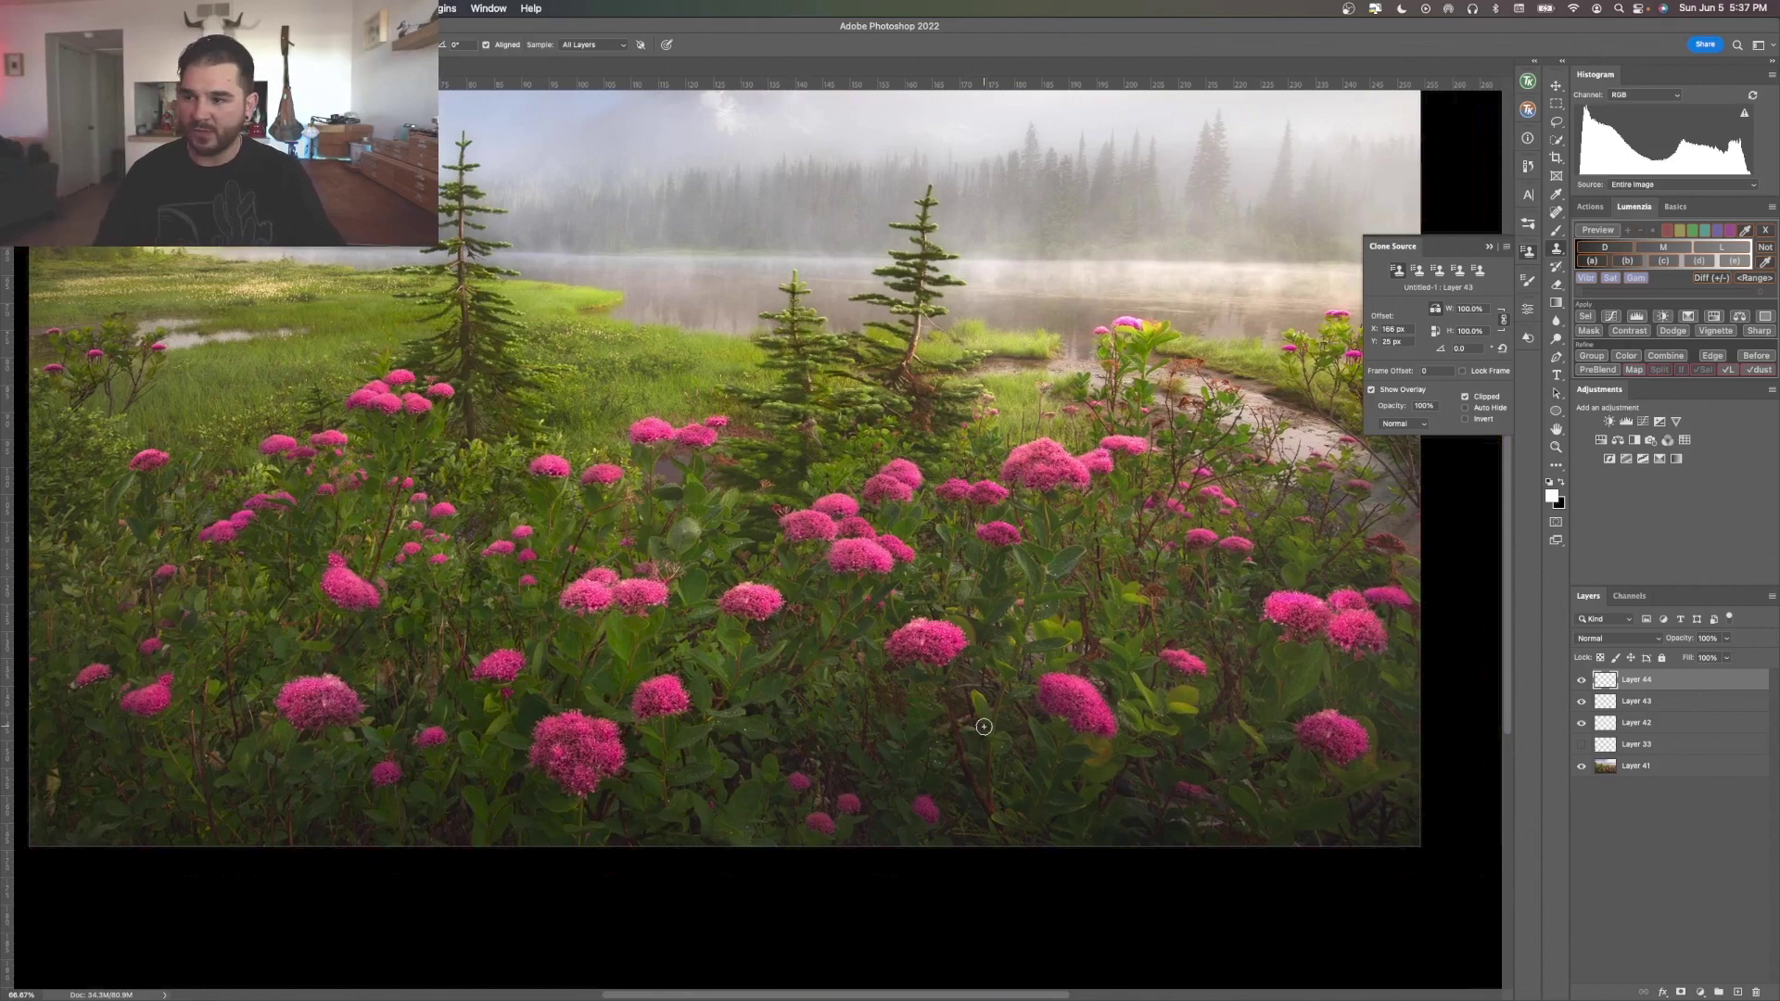
scroll(936, 719, "down", 2)
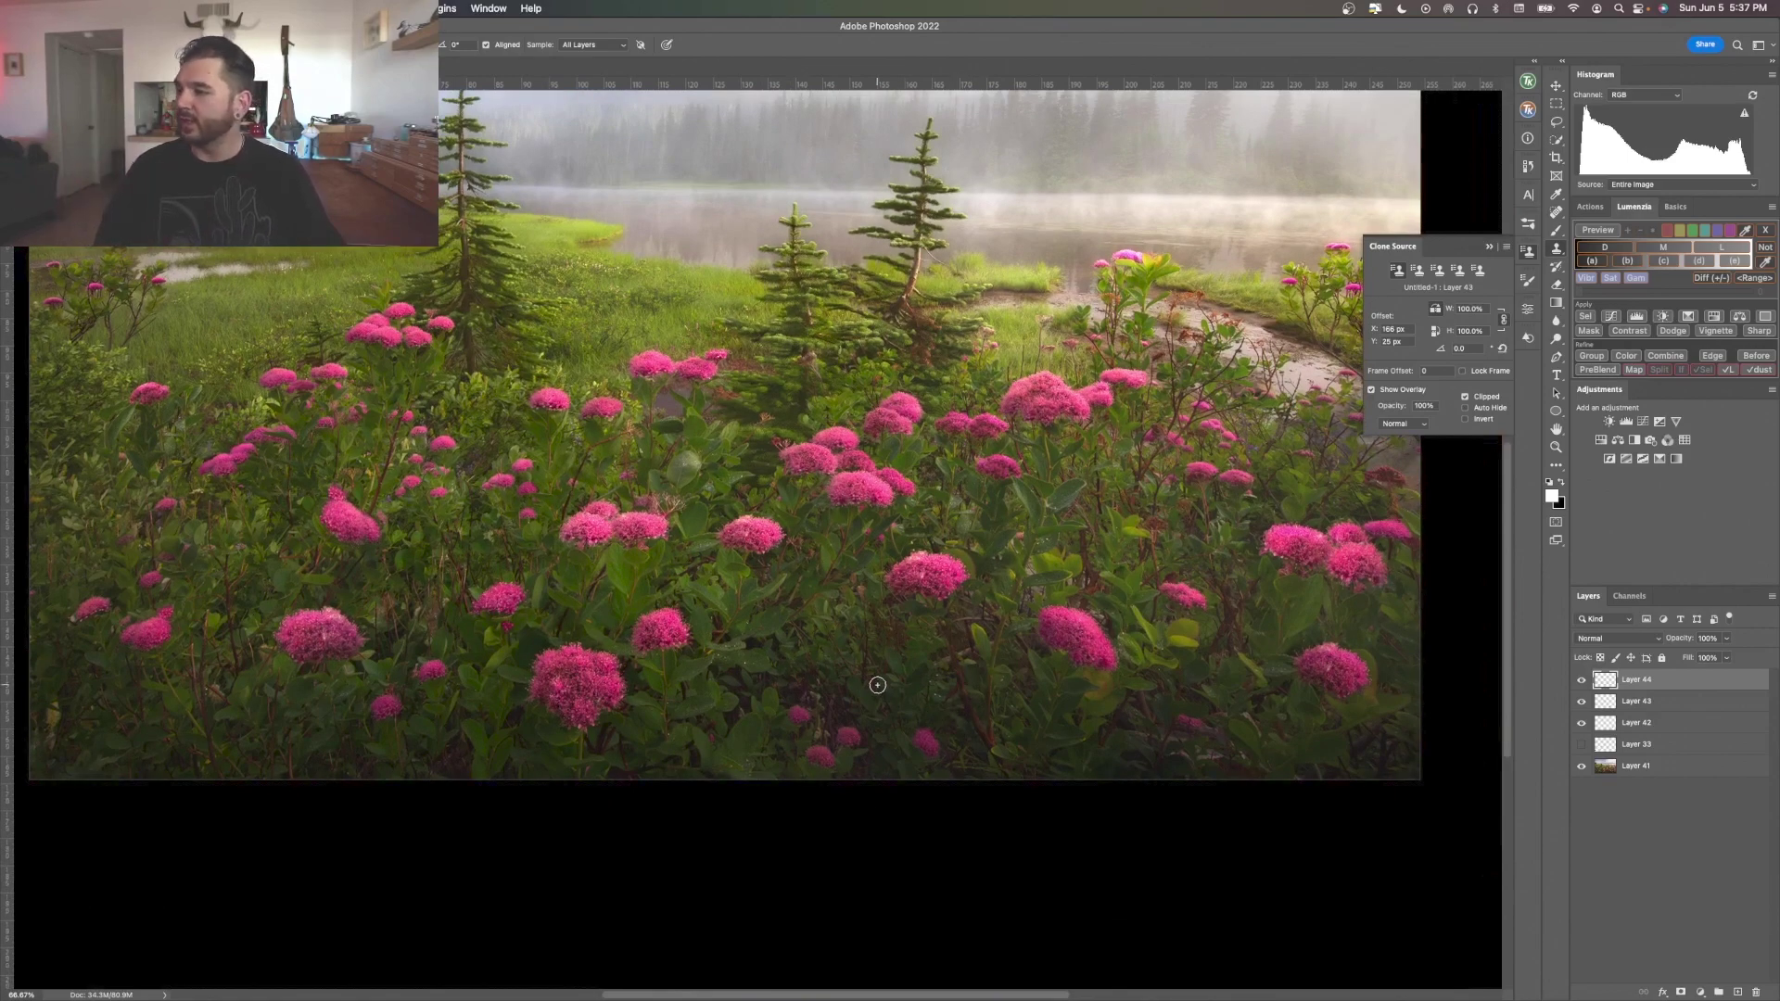
scroll(877, 685, "up", 1)
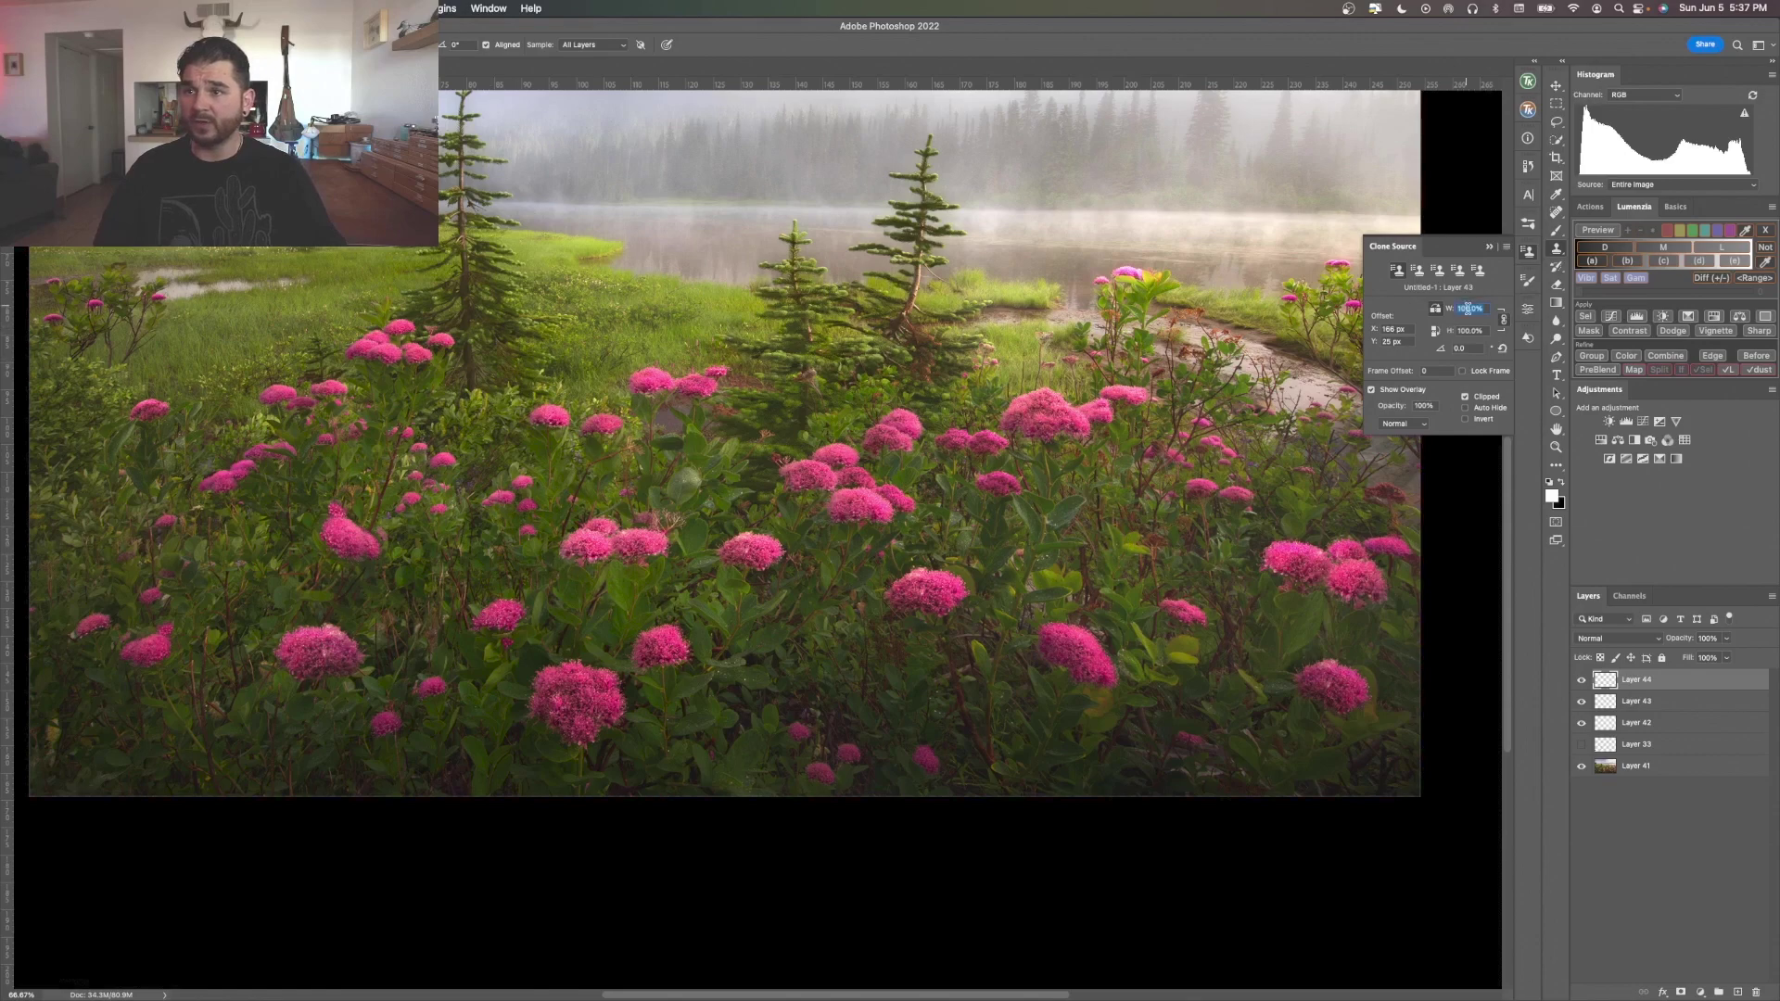
Scale the clone source to 110%, try a -10° rotation, reset it to 0°, and close the settings.
type("1")
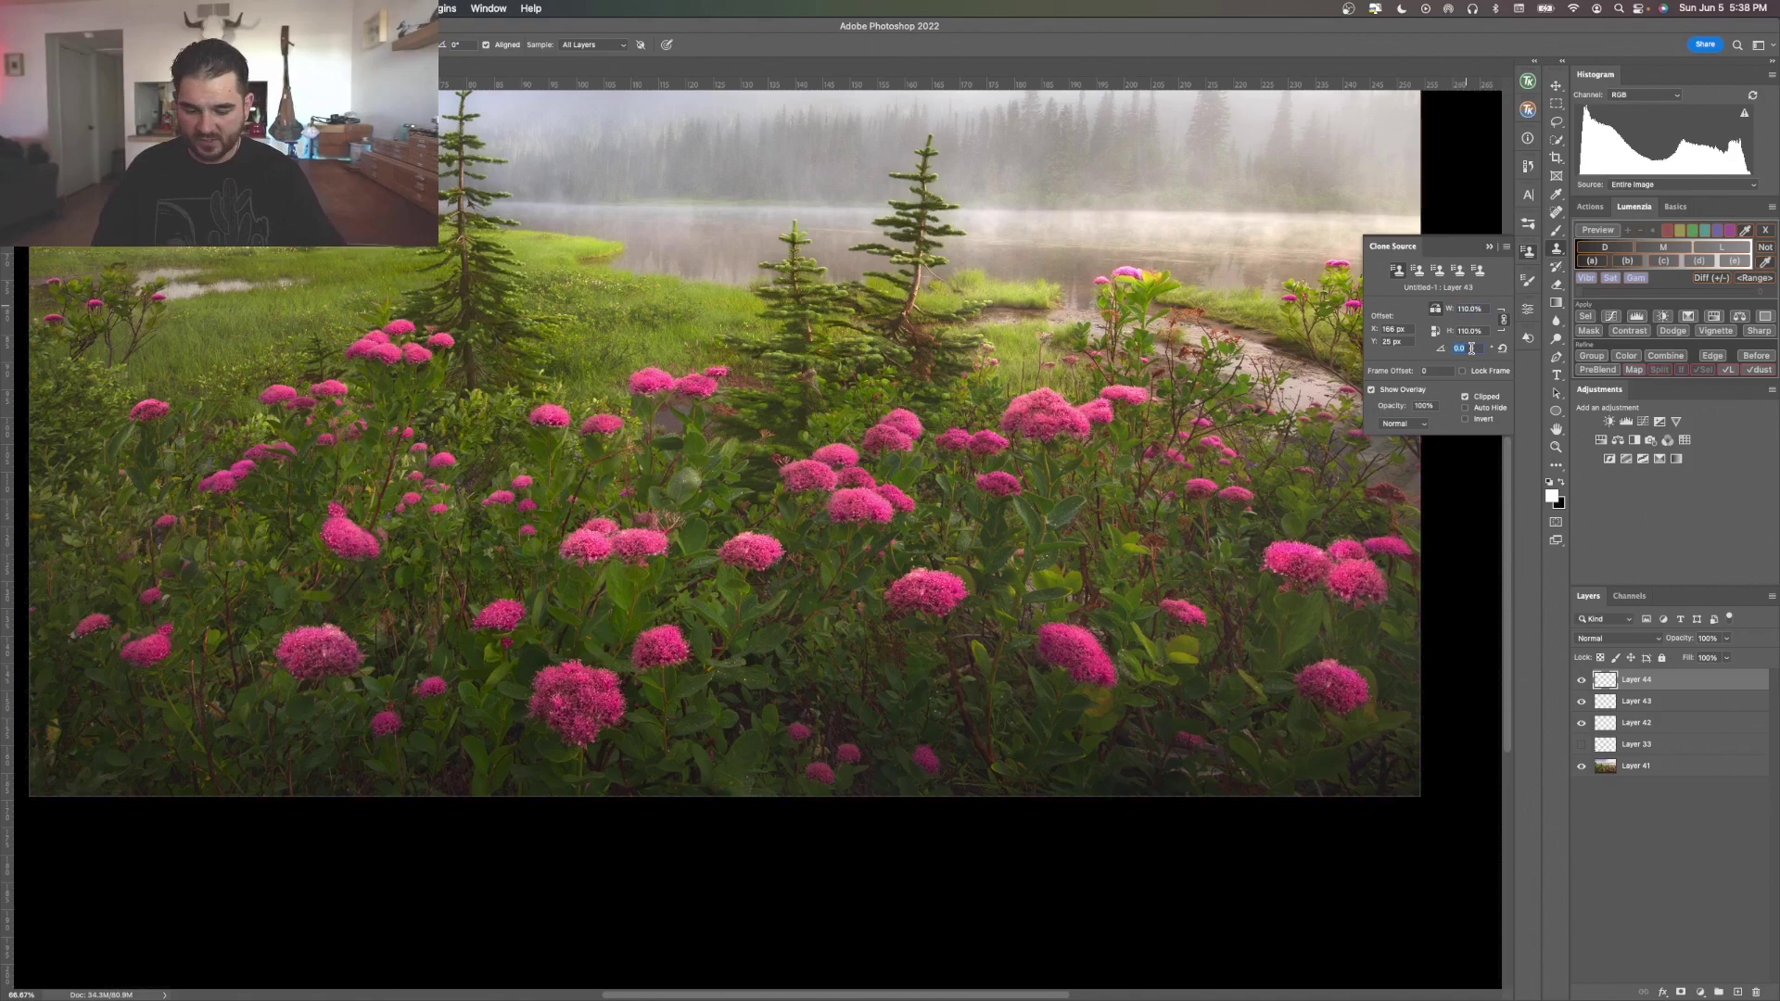
key("BackSpace")
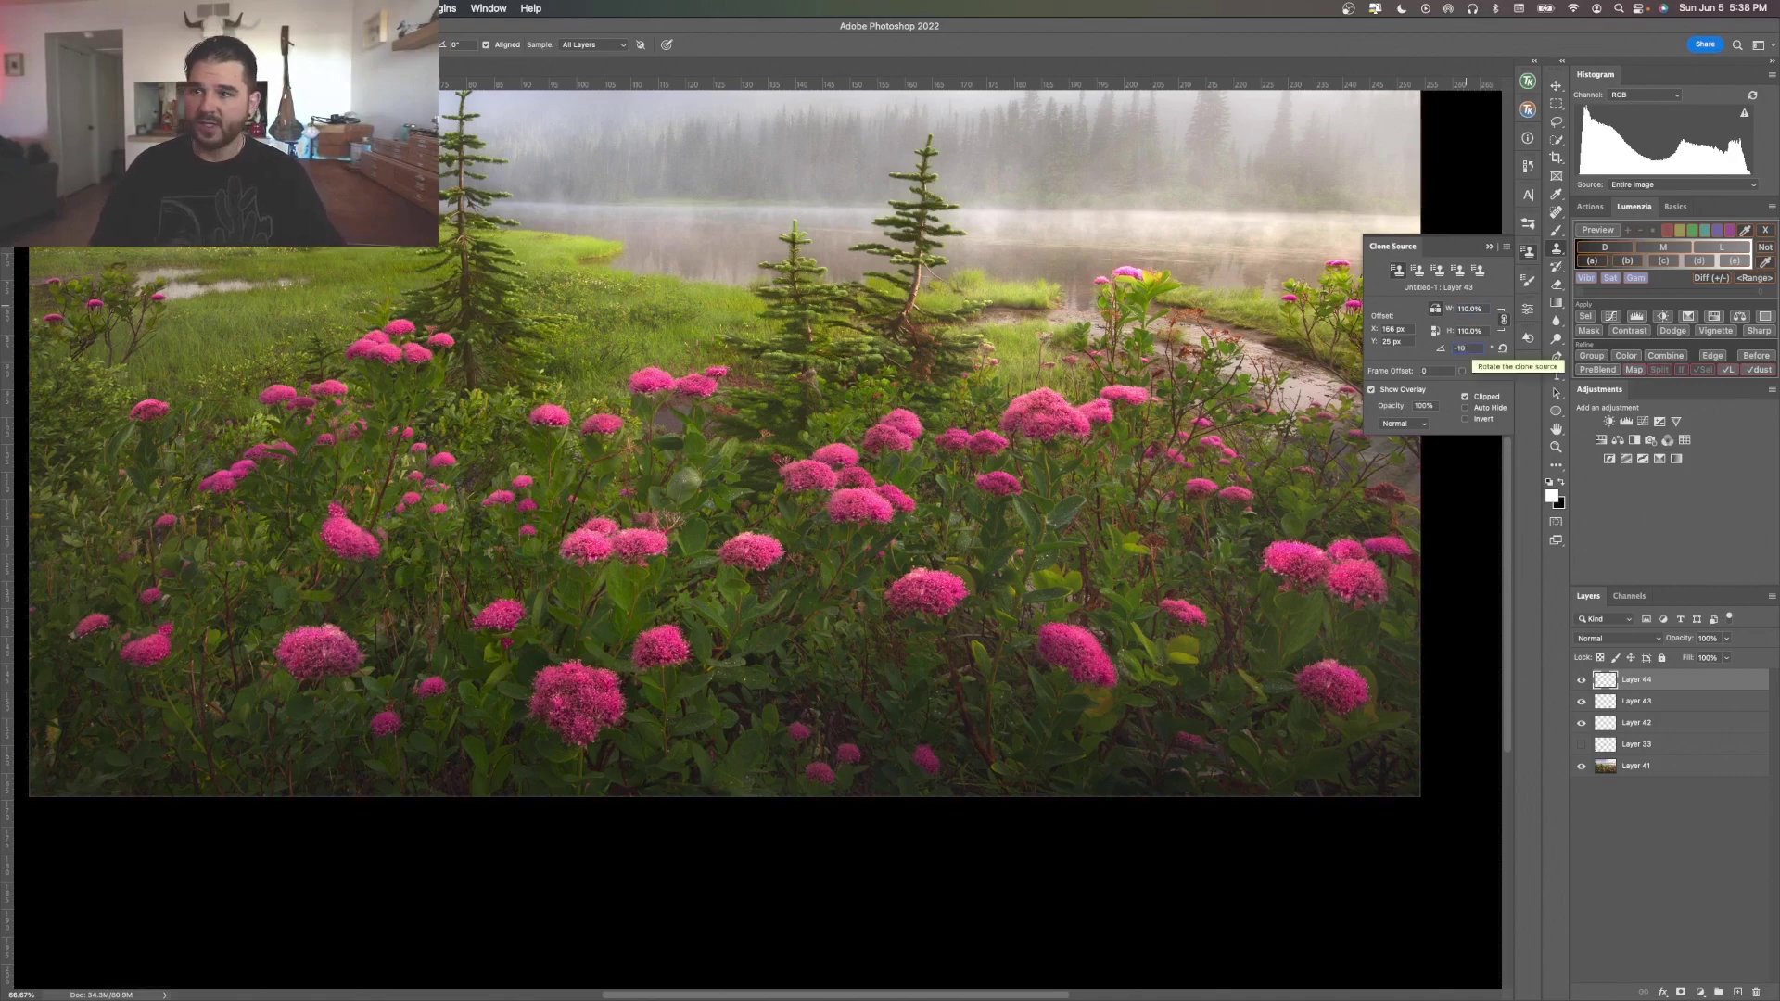
type("-10")
key("Return")
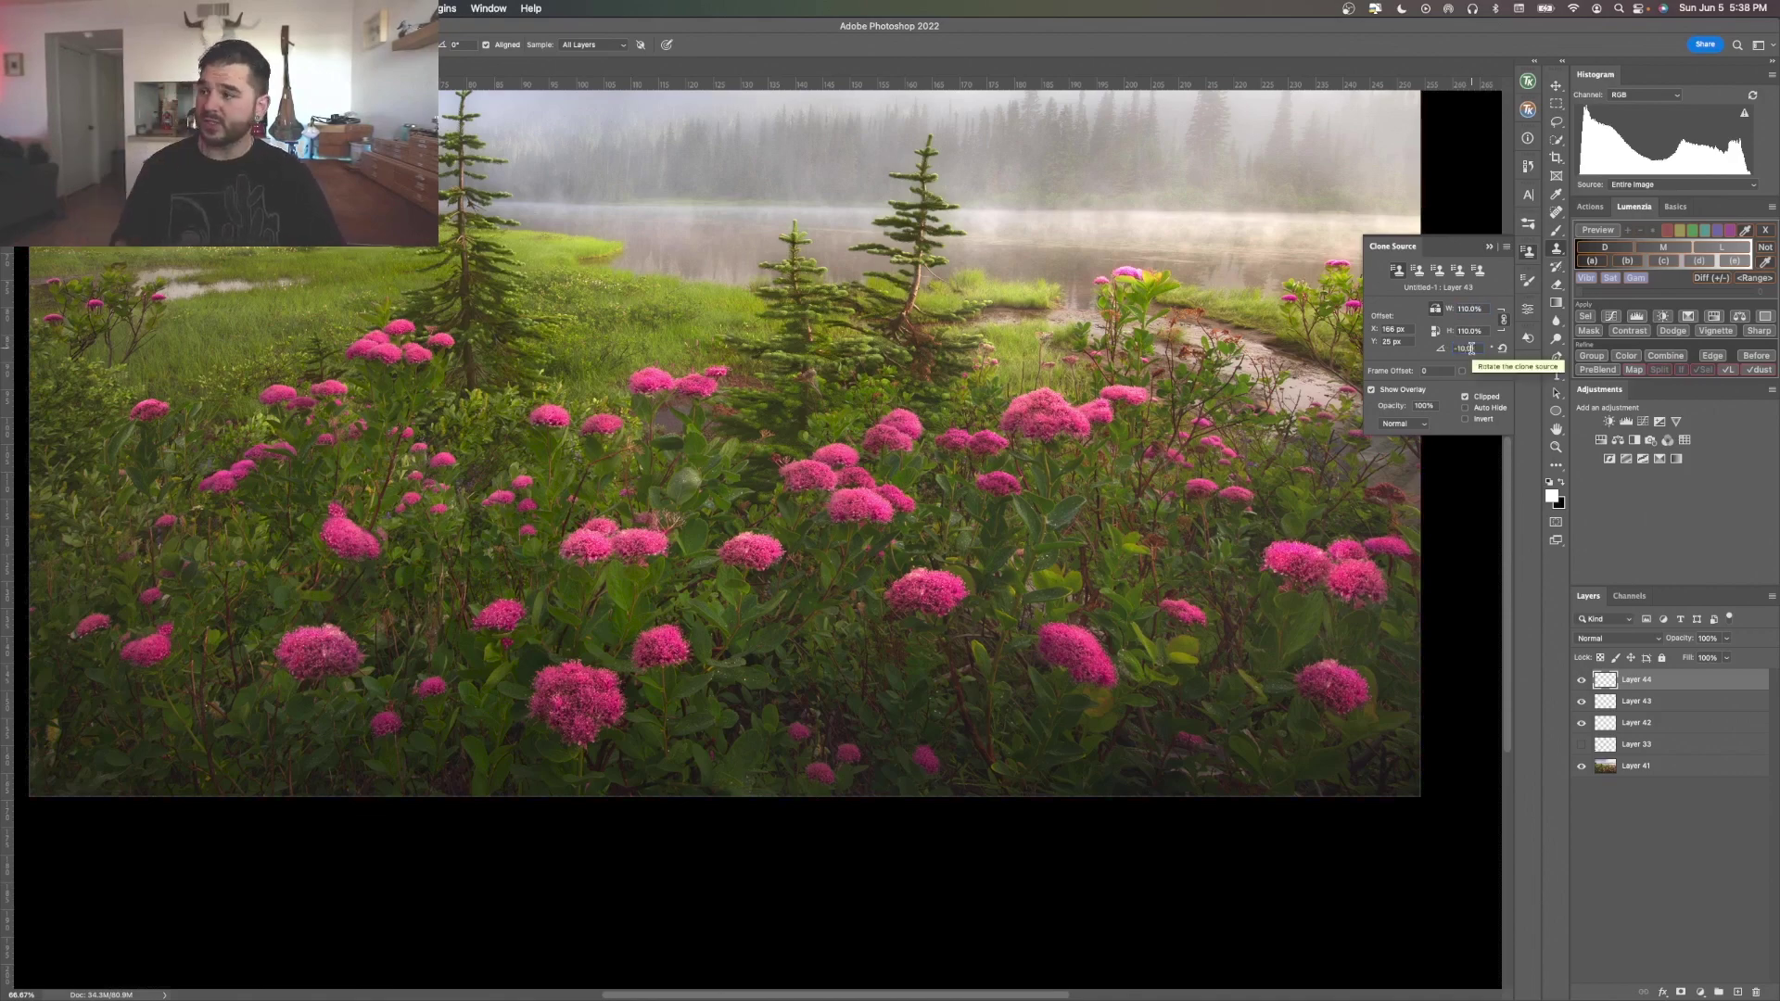
double_click(1465, 349)
type("0")
key("Return")
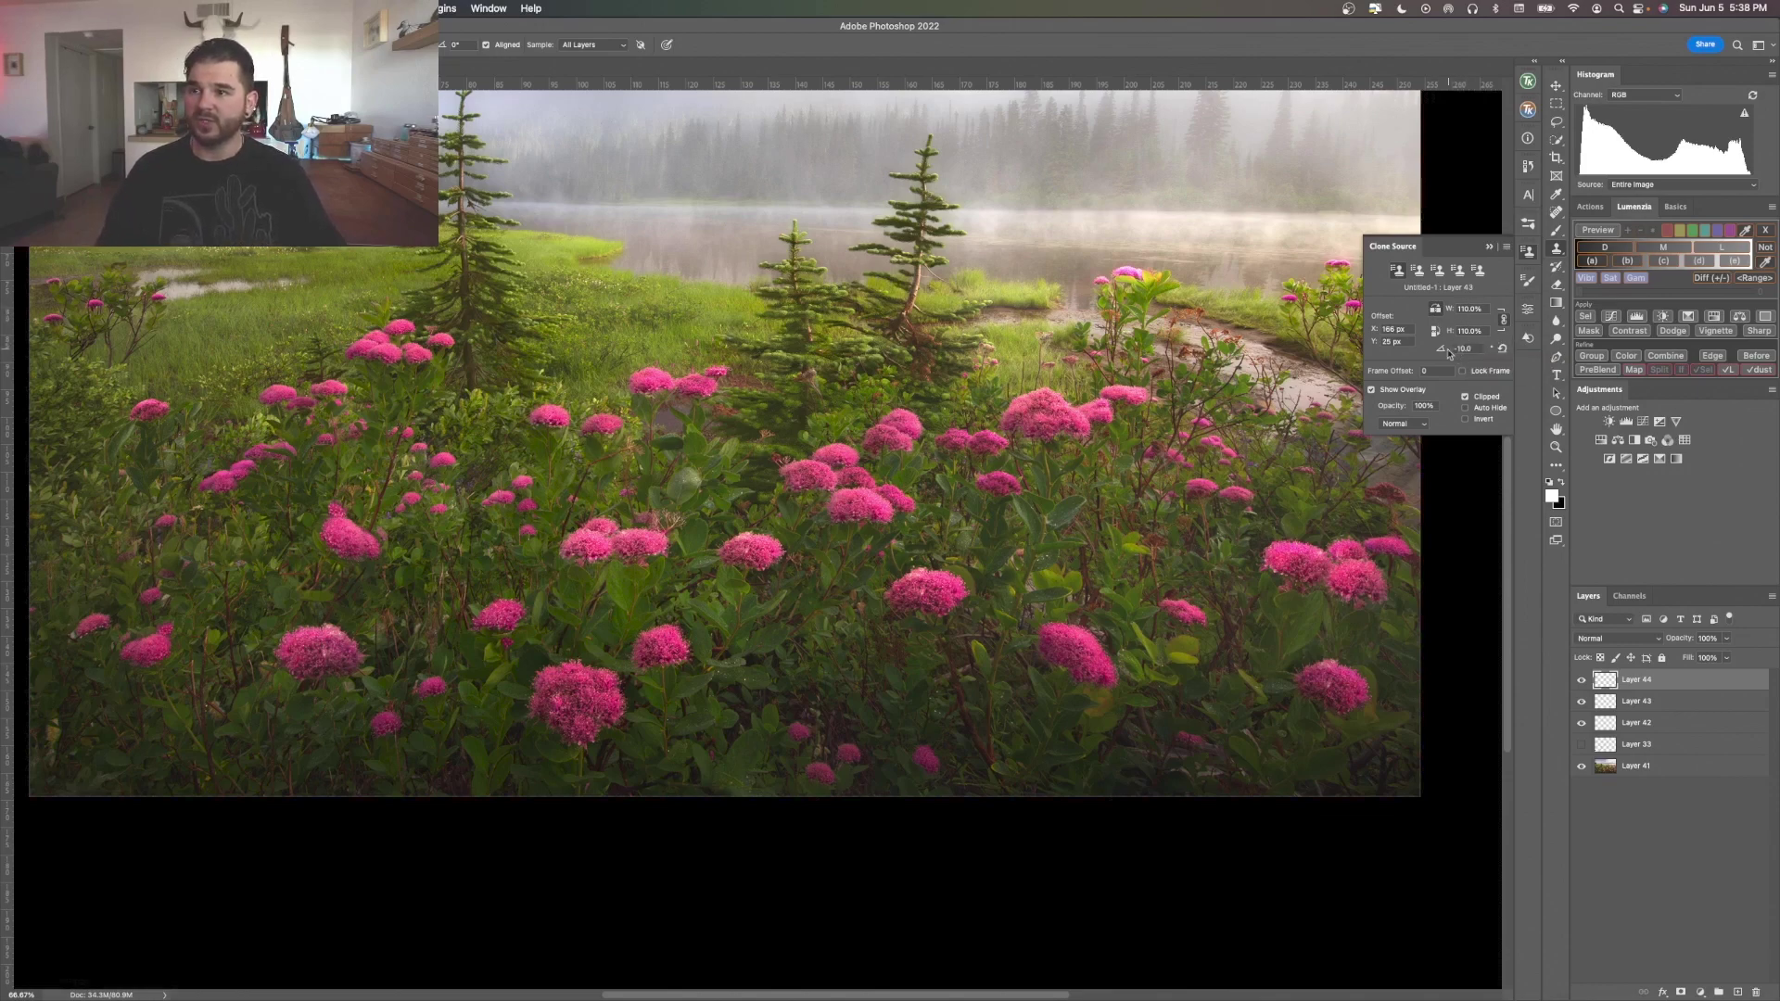
left_click(1490, 247)
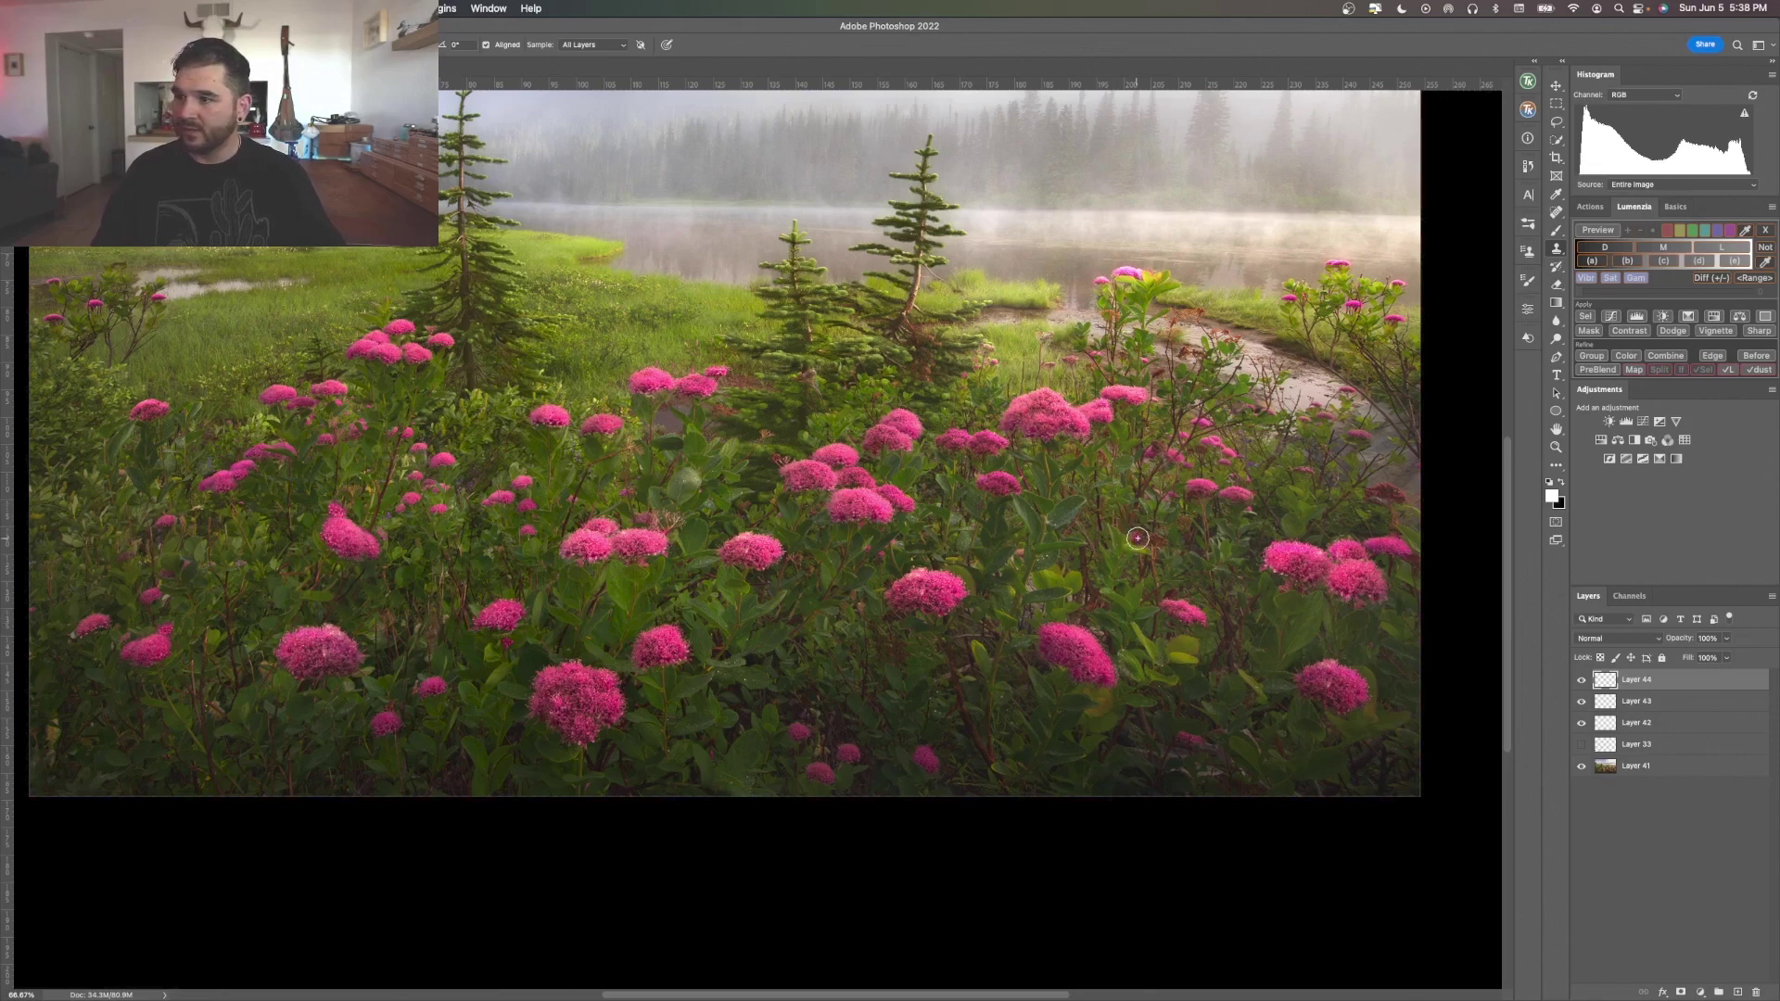
Stamp a sampled pink flower into the foliage right of centre with three Clone Stamp strokes.
mouse_move(1137, 537)
left_mouse_down()
mouse_move(1094, 521)
mouse_move(1091, 541)
mouse_move(1132, 533)
mouse_move(1085, 516)
mouse_move(1113, 539)
left_mouse_up()
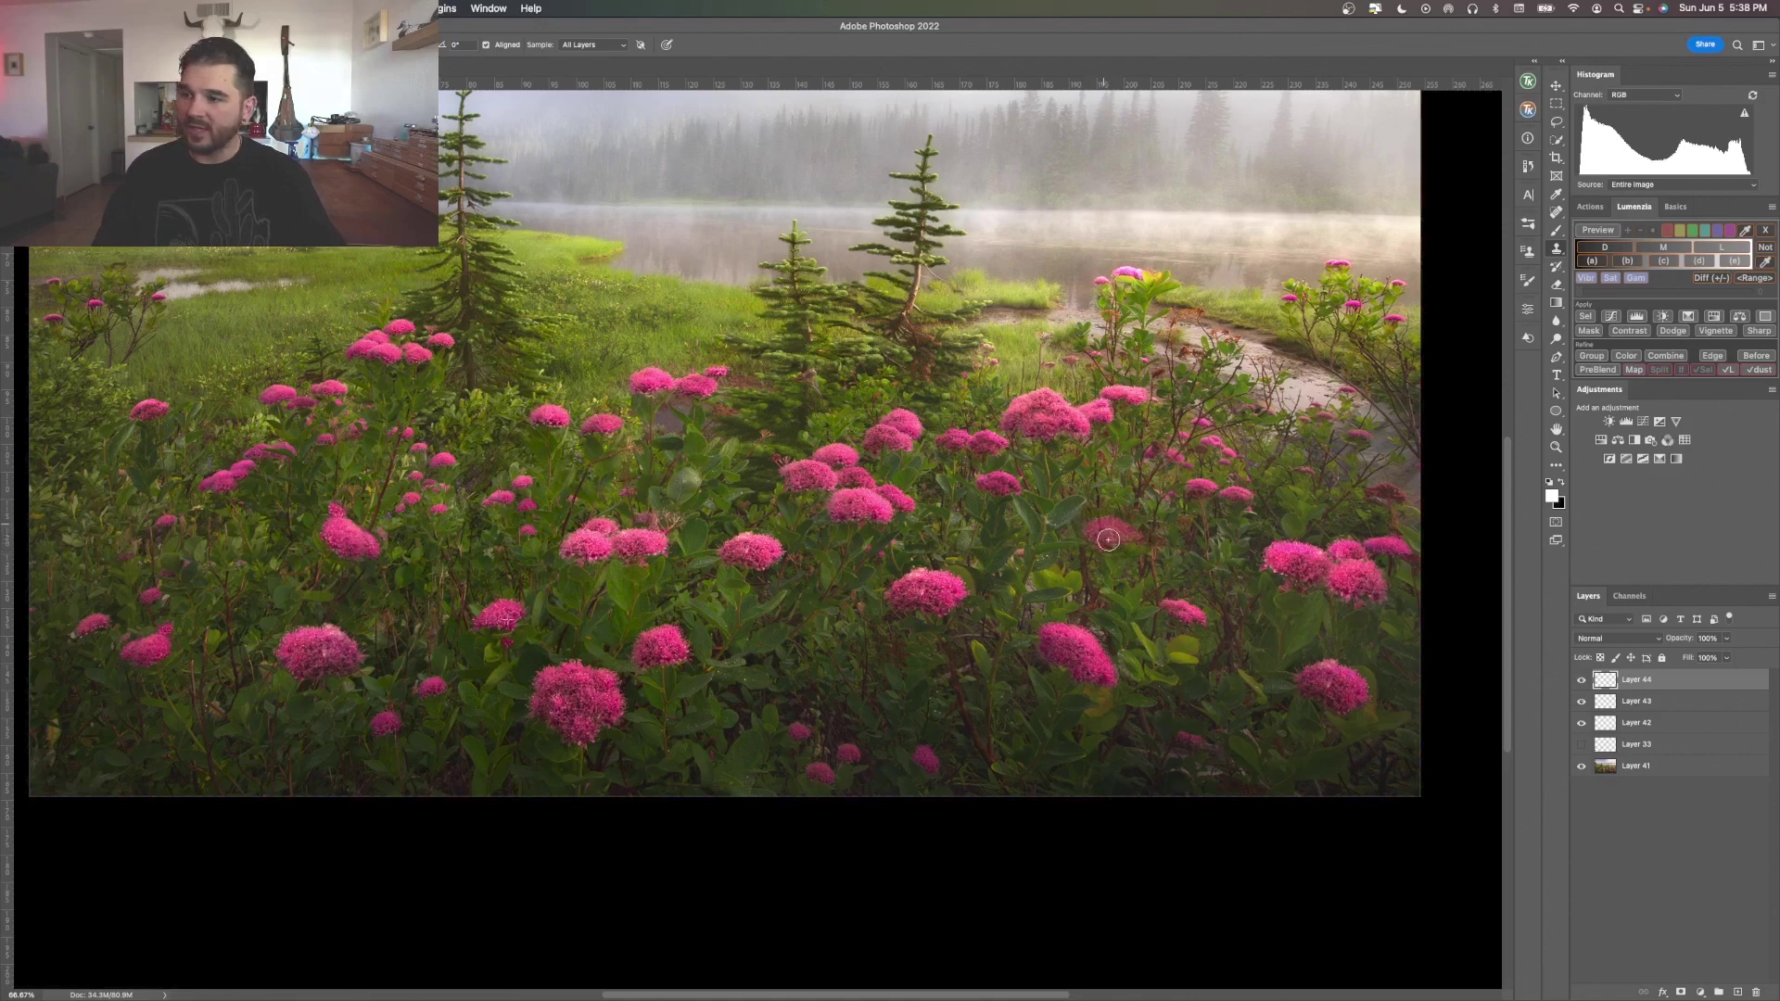
left_click_drag(1096, 543, 1088, 536)
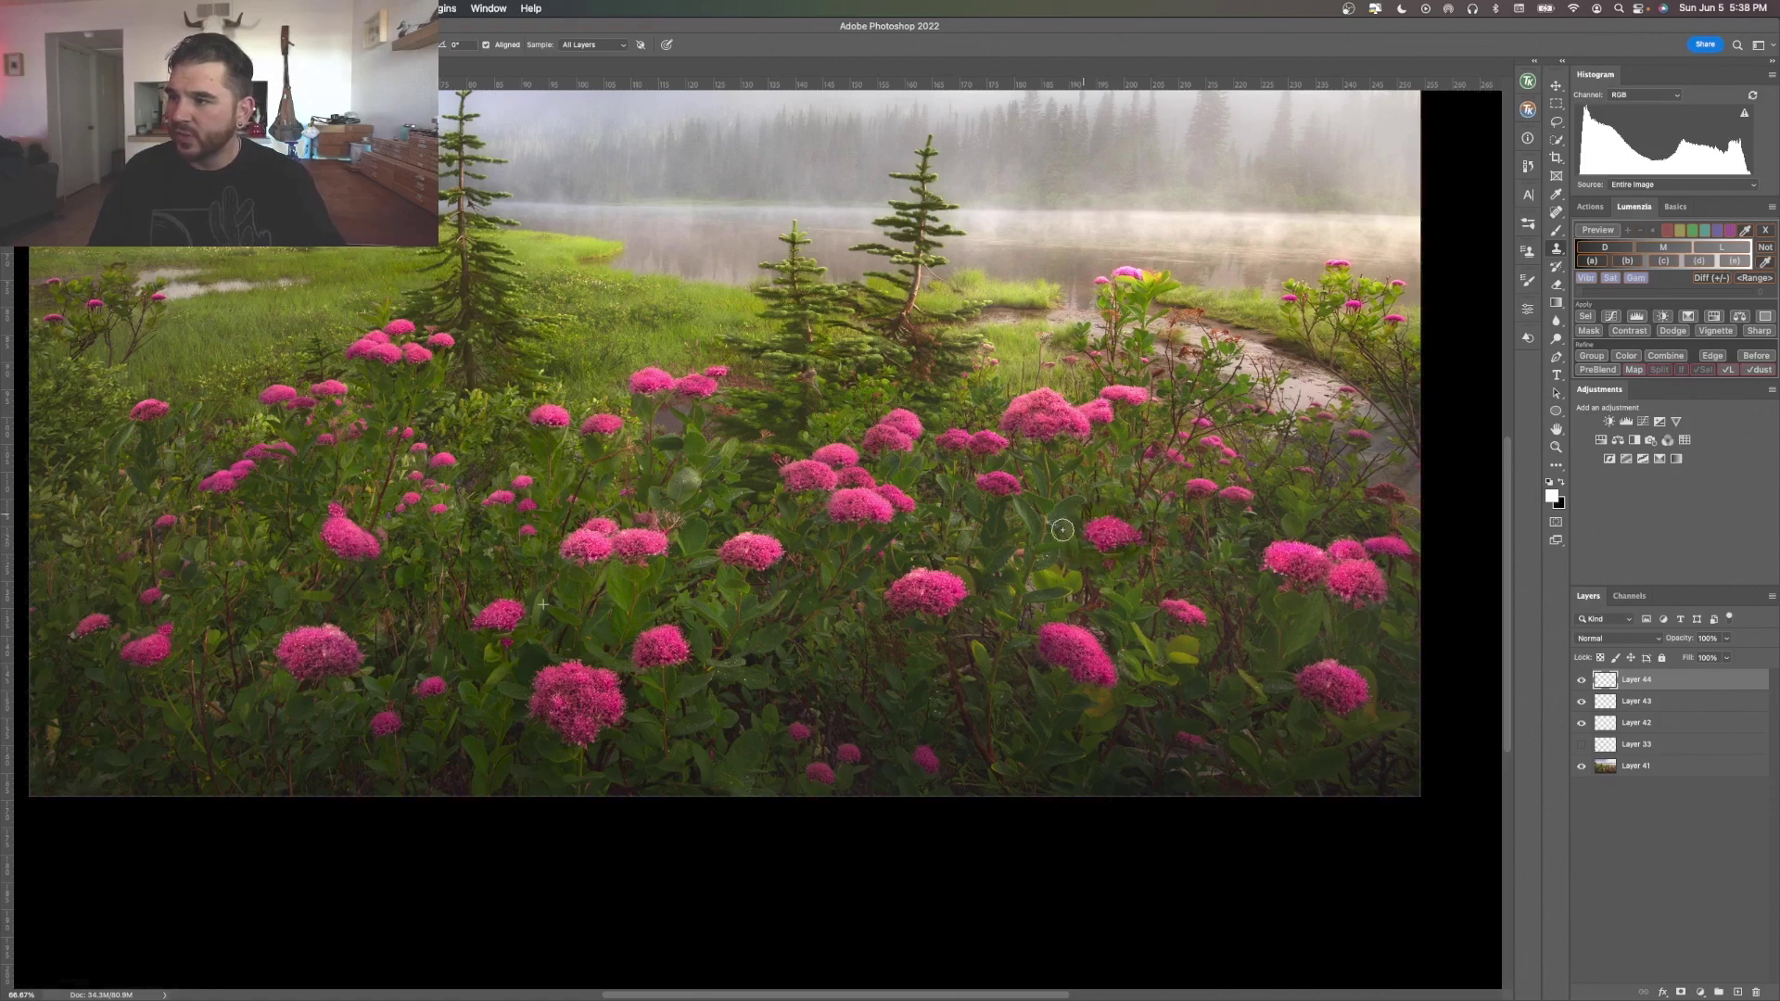
mouse_move(1066, 537)
left_mouse_down()
mouse_move(1065, 569)
mouse_move(1091, 590)
mouse_move(1148, 537)
mouse_move(1148, 513)
mouse_move(1137, 528)
mouse_move(1105, 506)
mouse_move(1131, 510)
mouse_move(1105, 519)
mouse_move(1136, 538)
mouse_move(1101, 535)
mouse_move(1128, 540)
left_mouse_up()
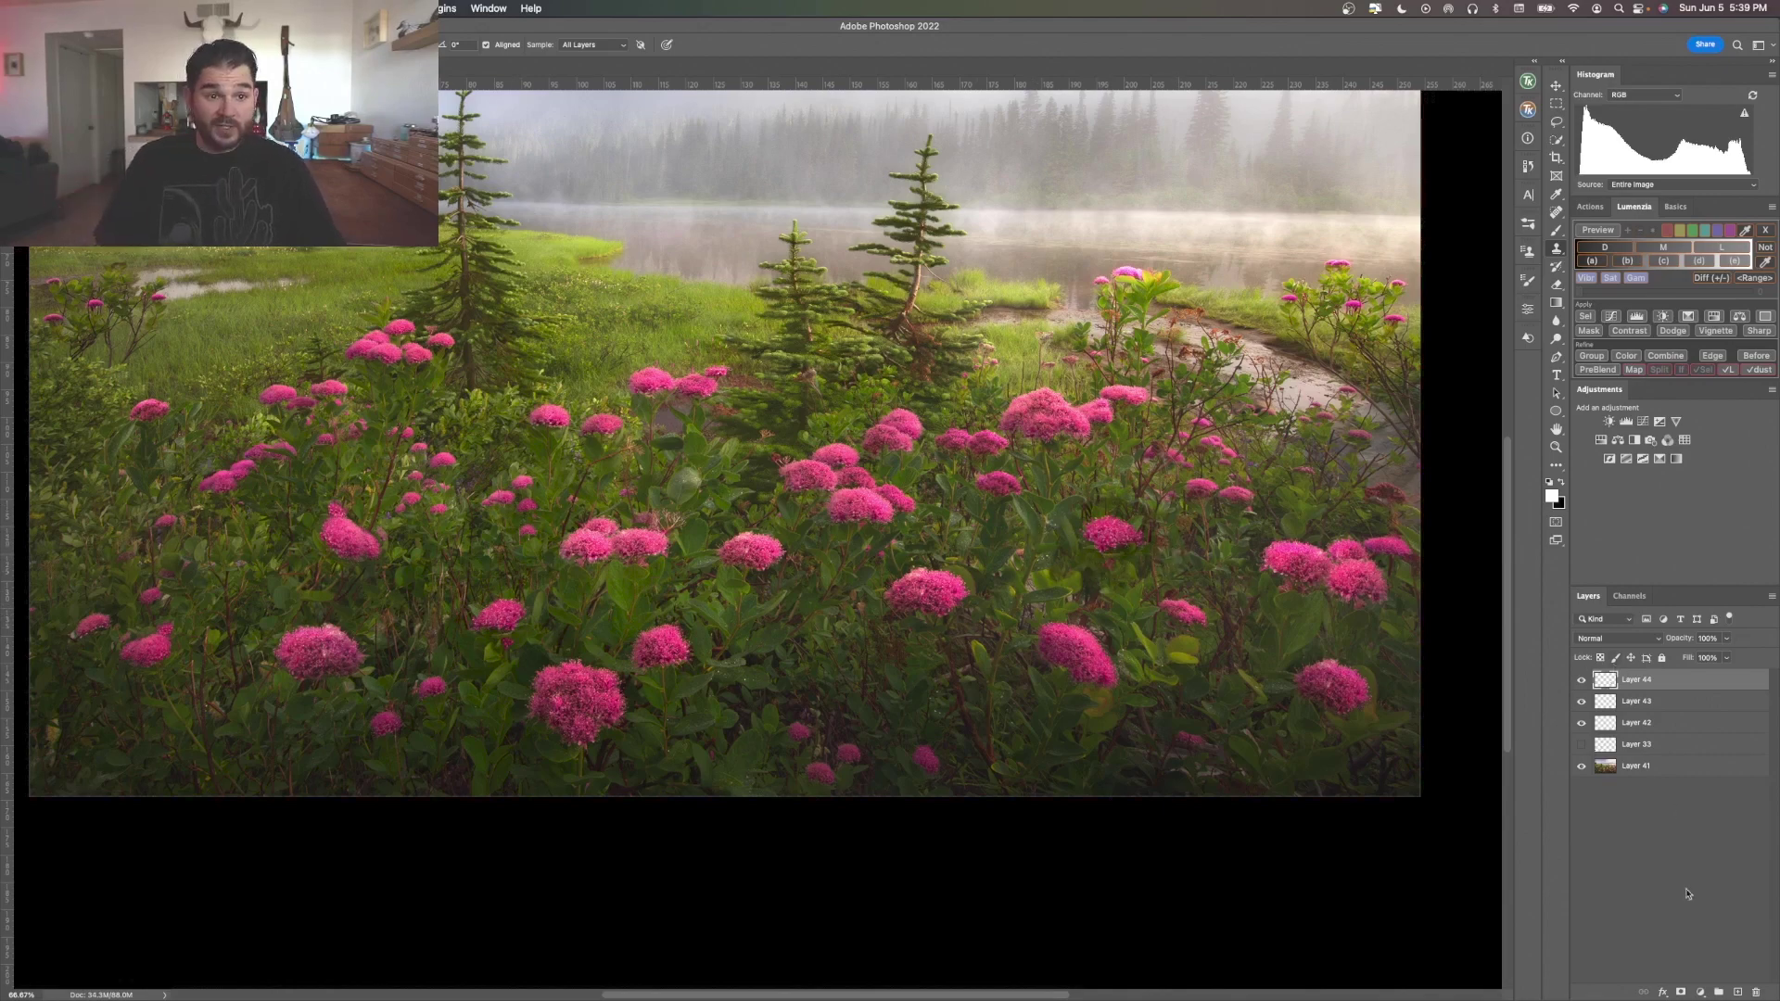
Add a layer mask to Layer 44 and set up a small brush at 71% hardness, zoomed in.
left_click(1680, 992)
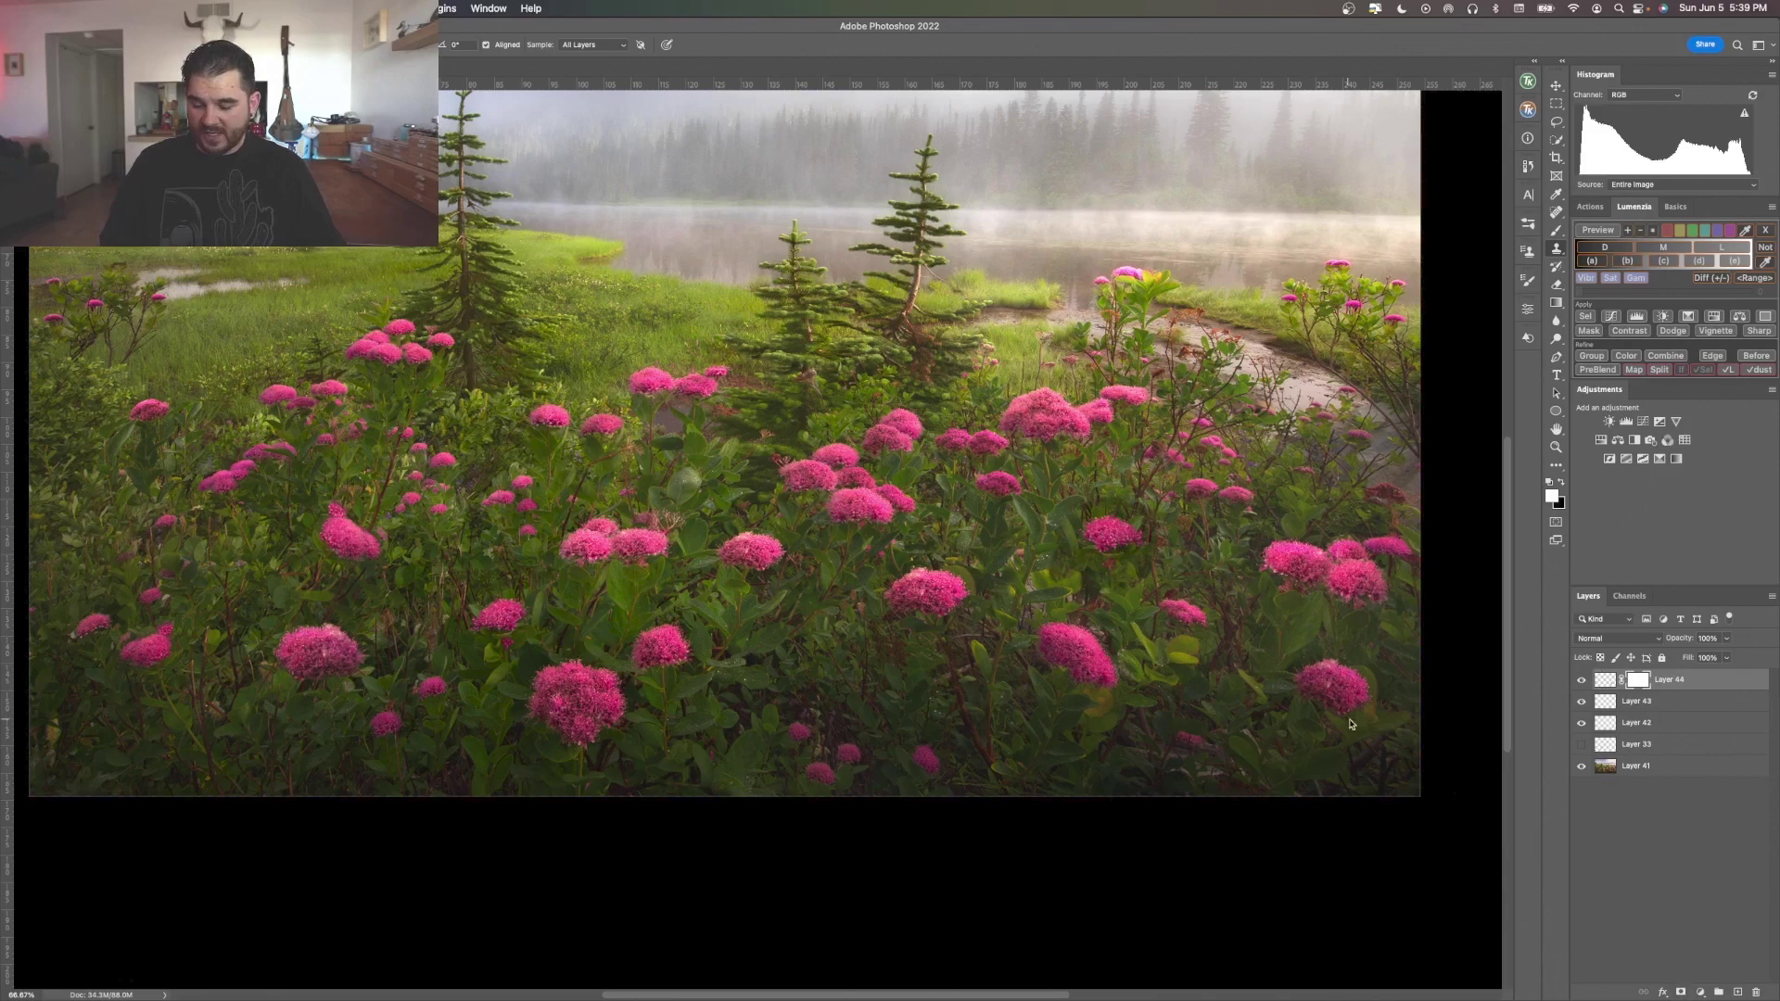
key("b")
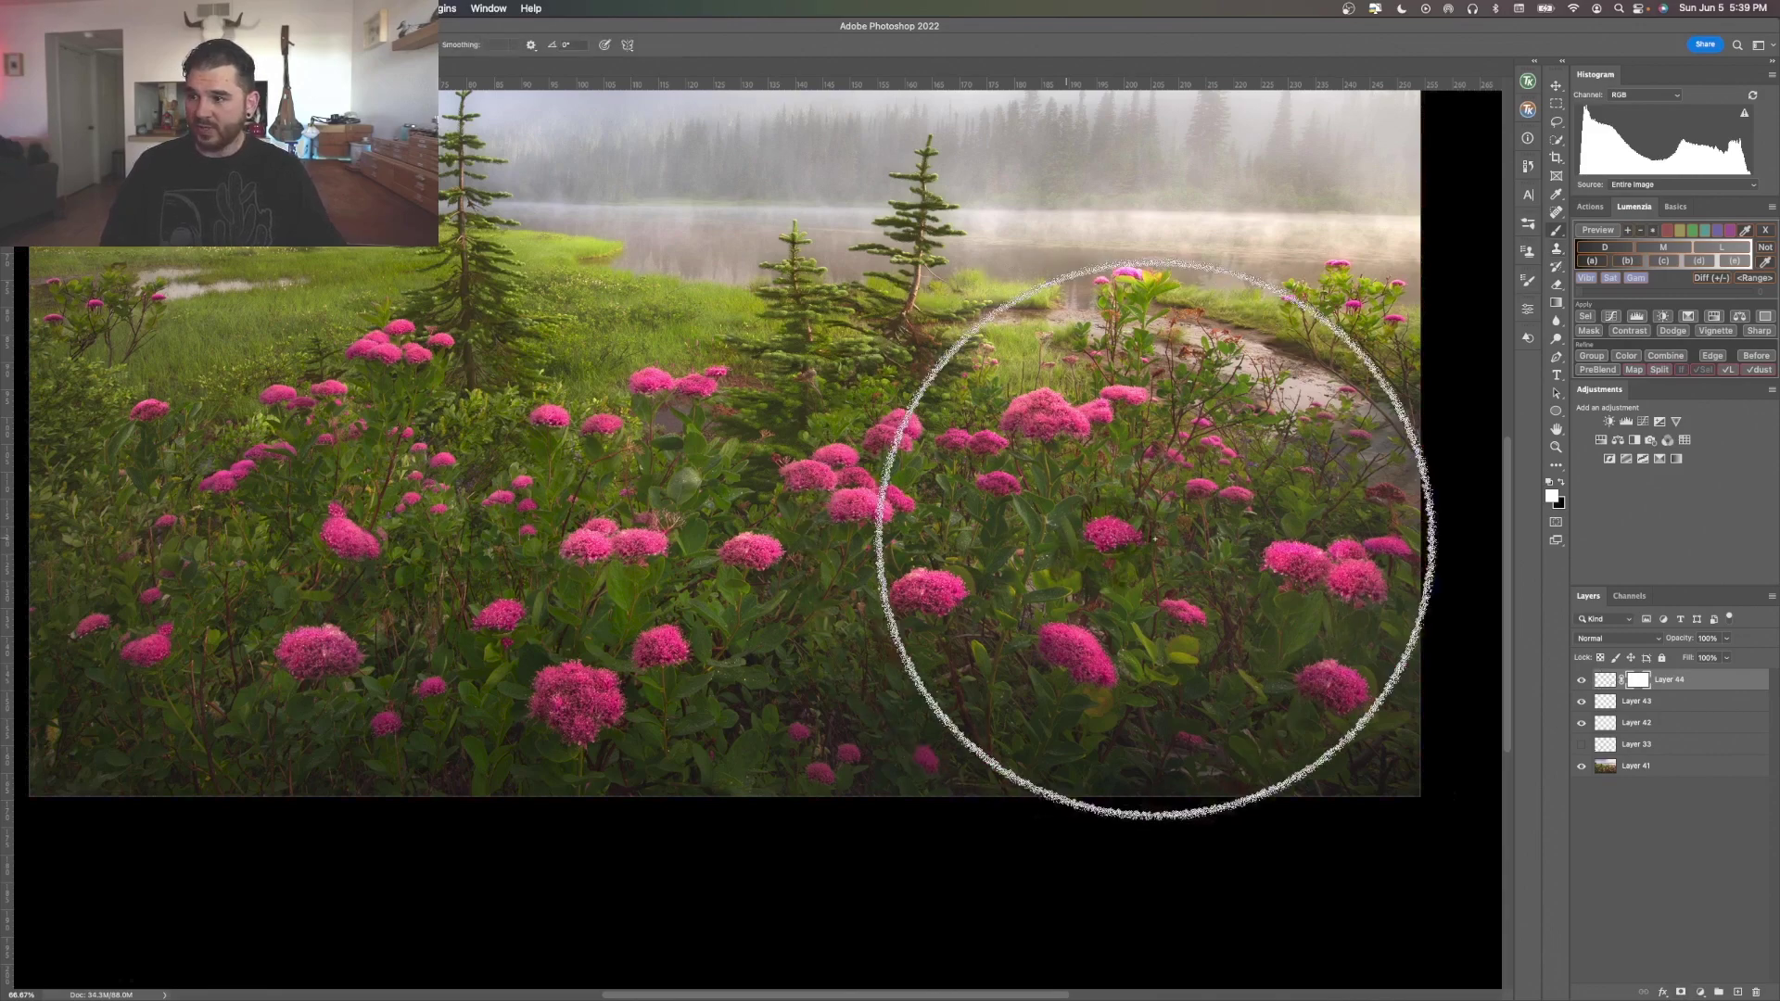
right_click(1108, 531)
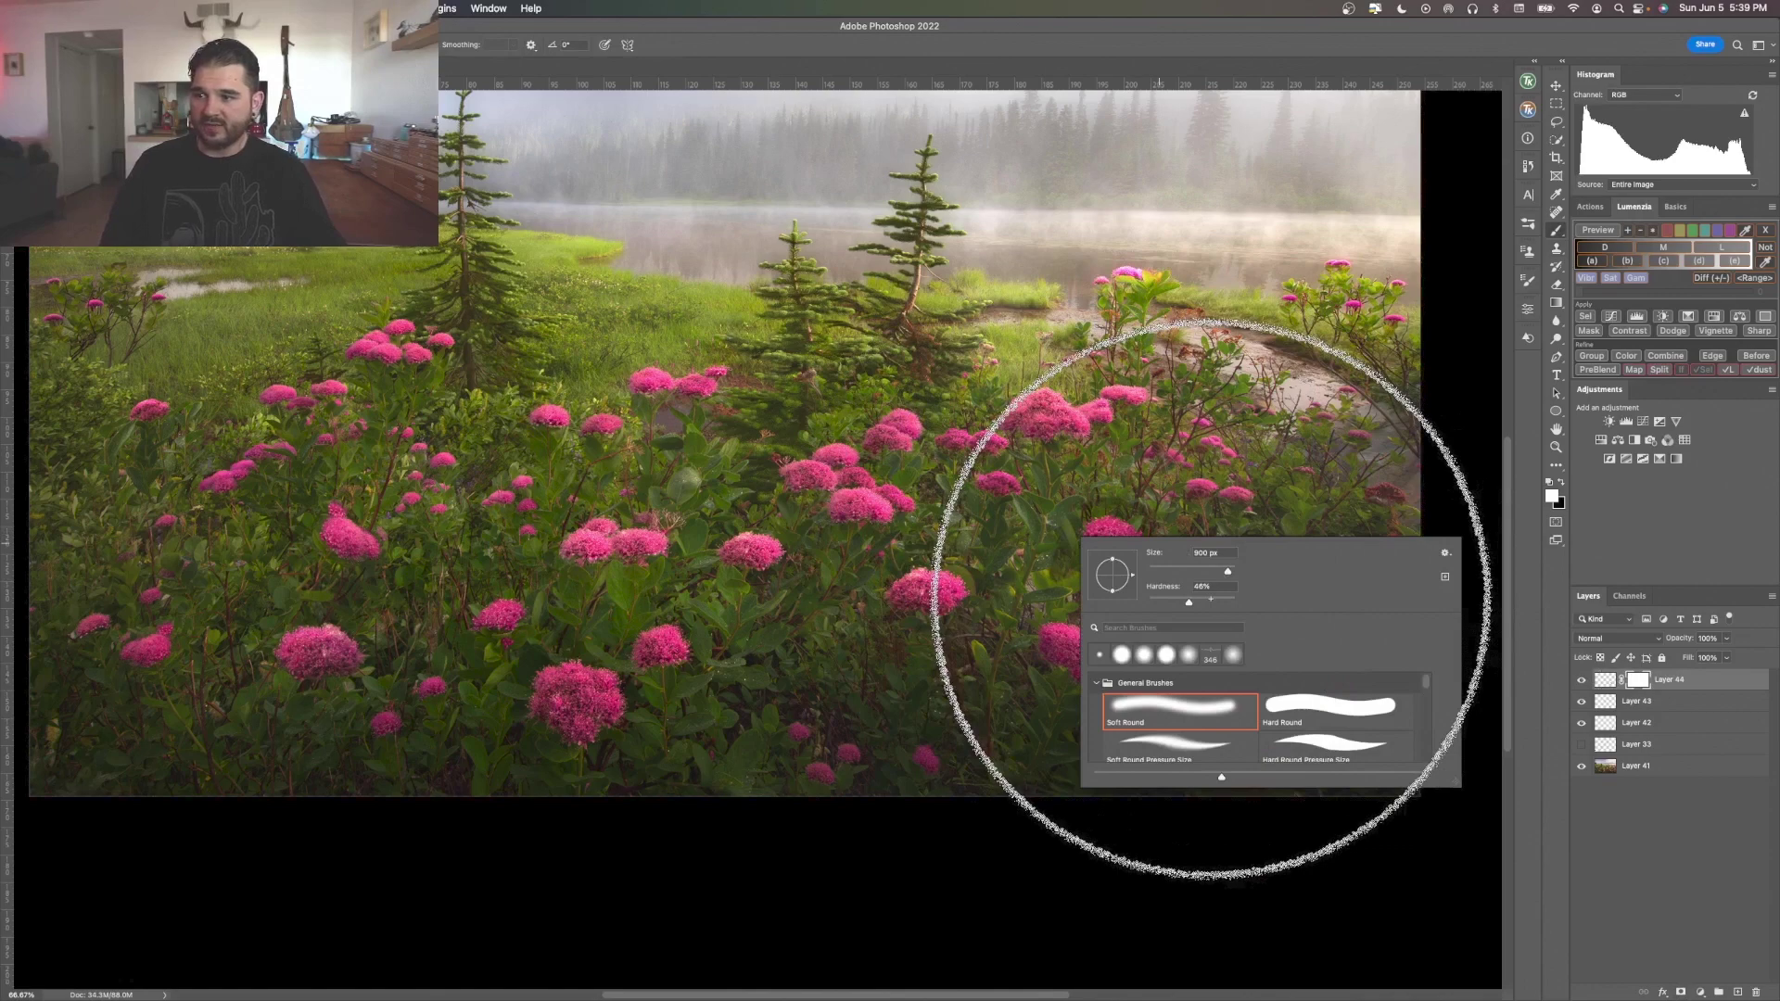
left_click(1210, 601)
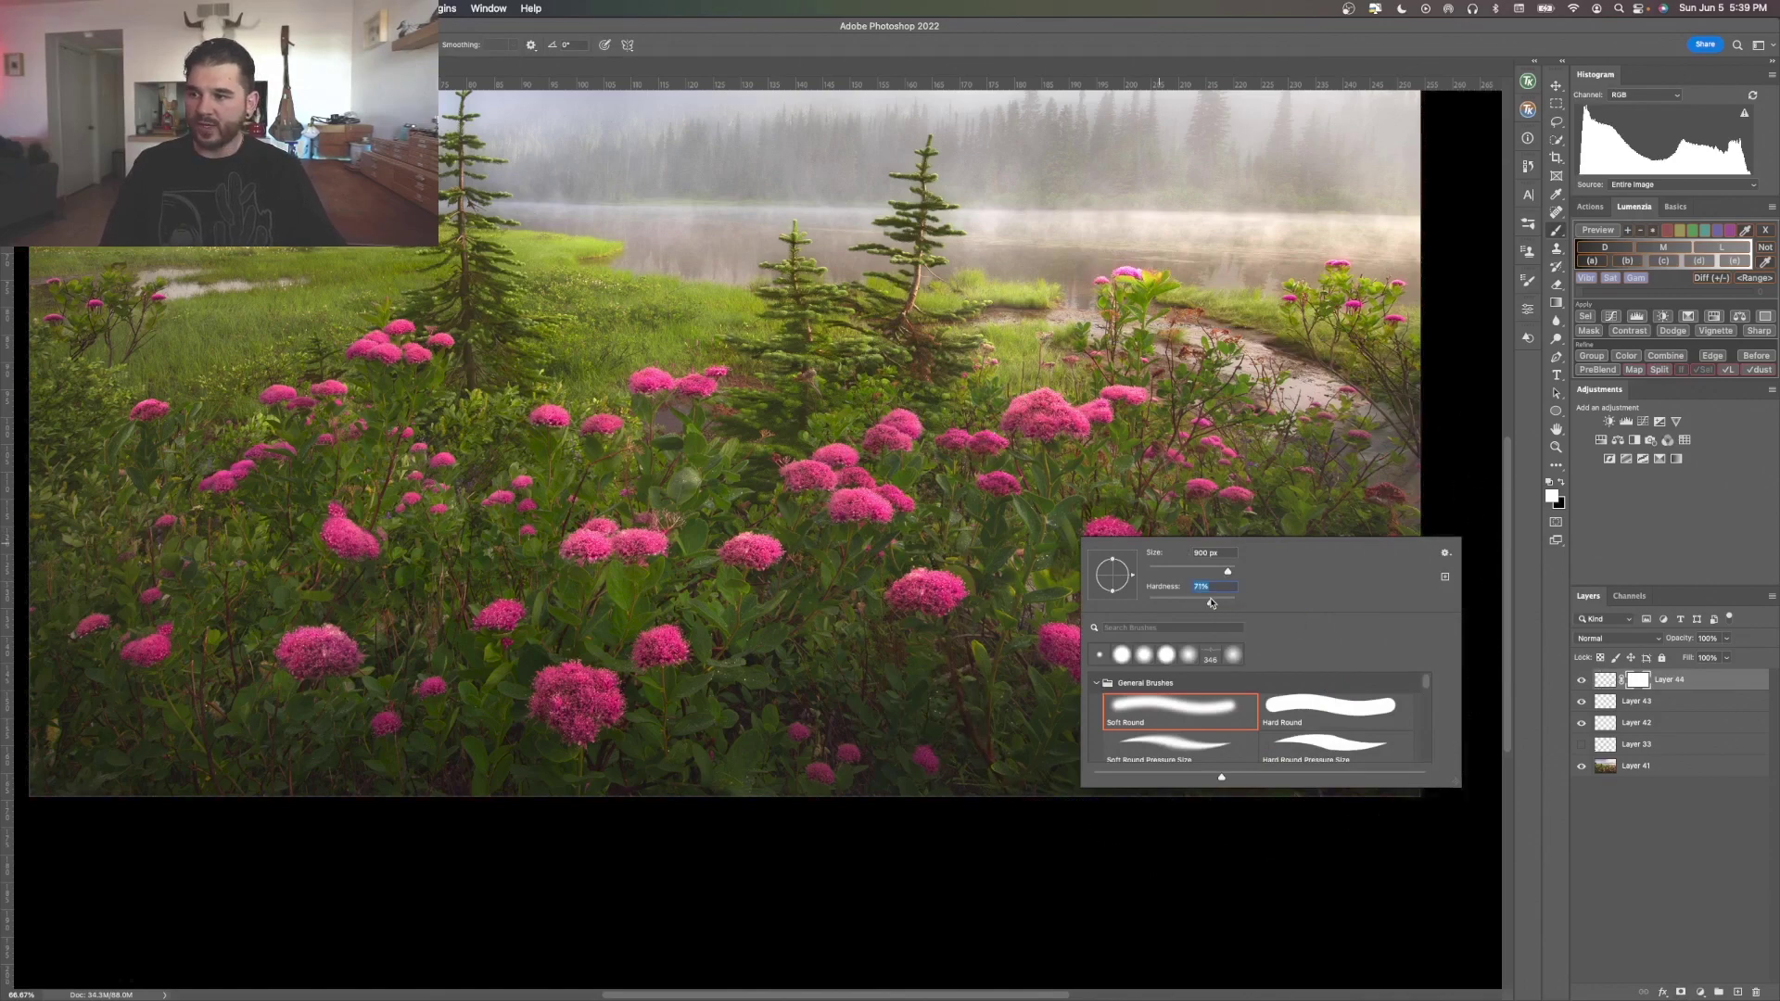
key("Return")
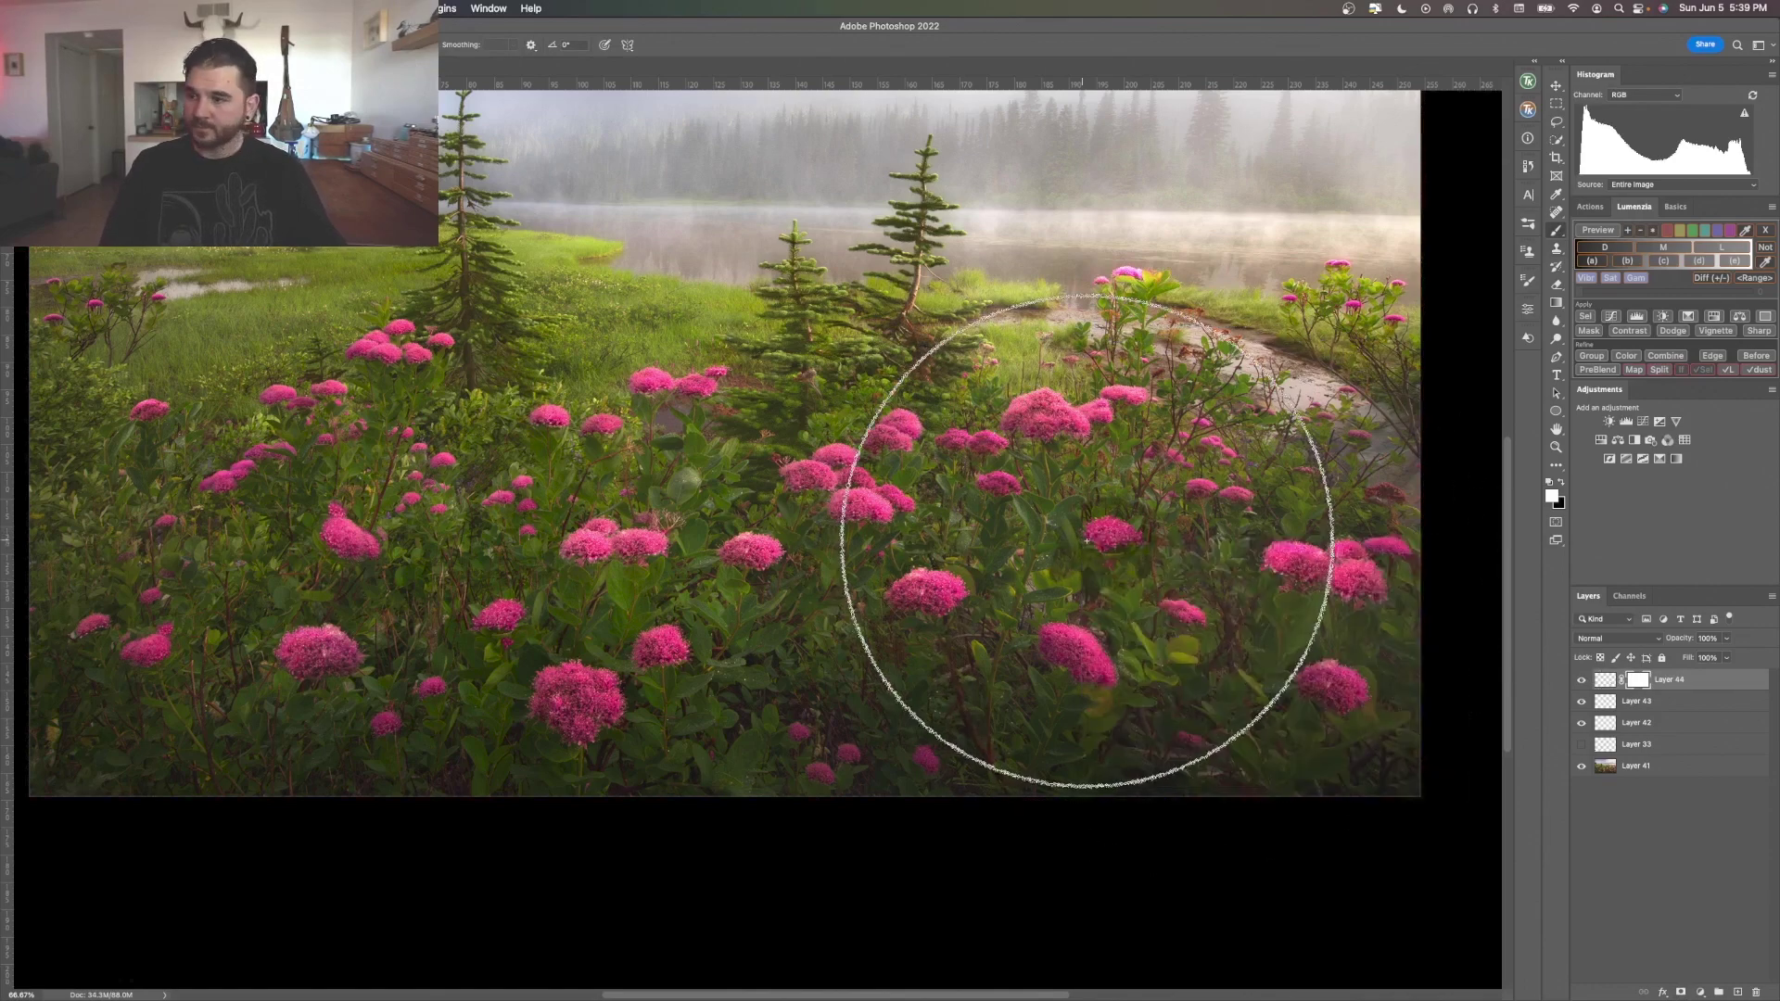
key("bracketleft")
key("bracketleft")
key("bracketleft")
key("bracketleft")
key("bracketleft")
key("bracketleft")
key("bracketleft")
key("bracketleft")
key("bracketleft")
key("bracketleft")
key("bracketleft")
key("bracketleft")
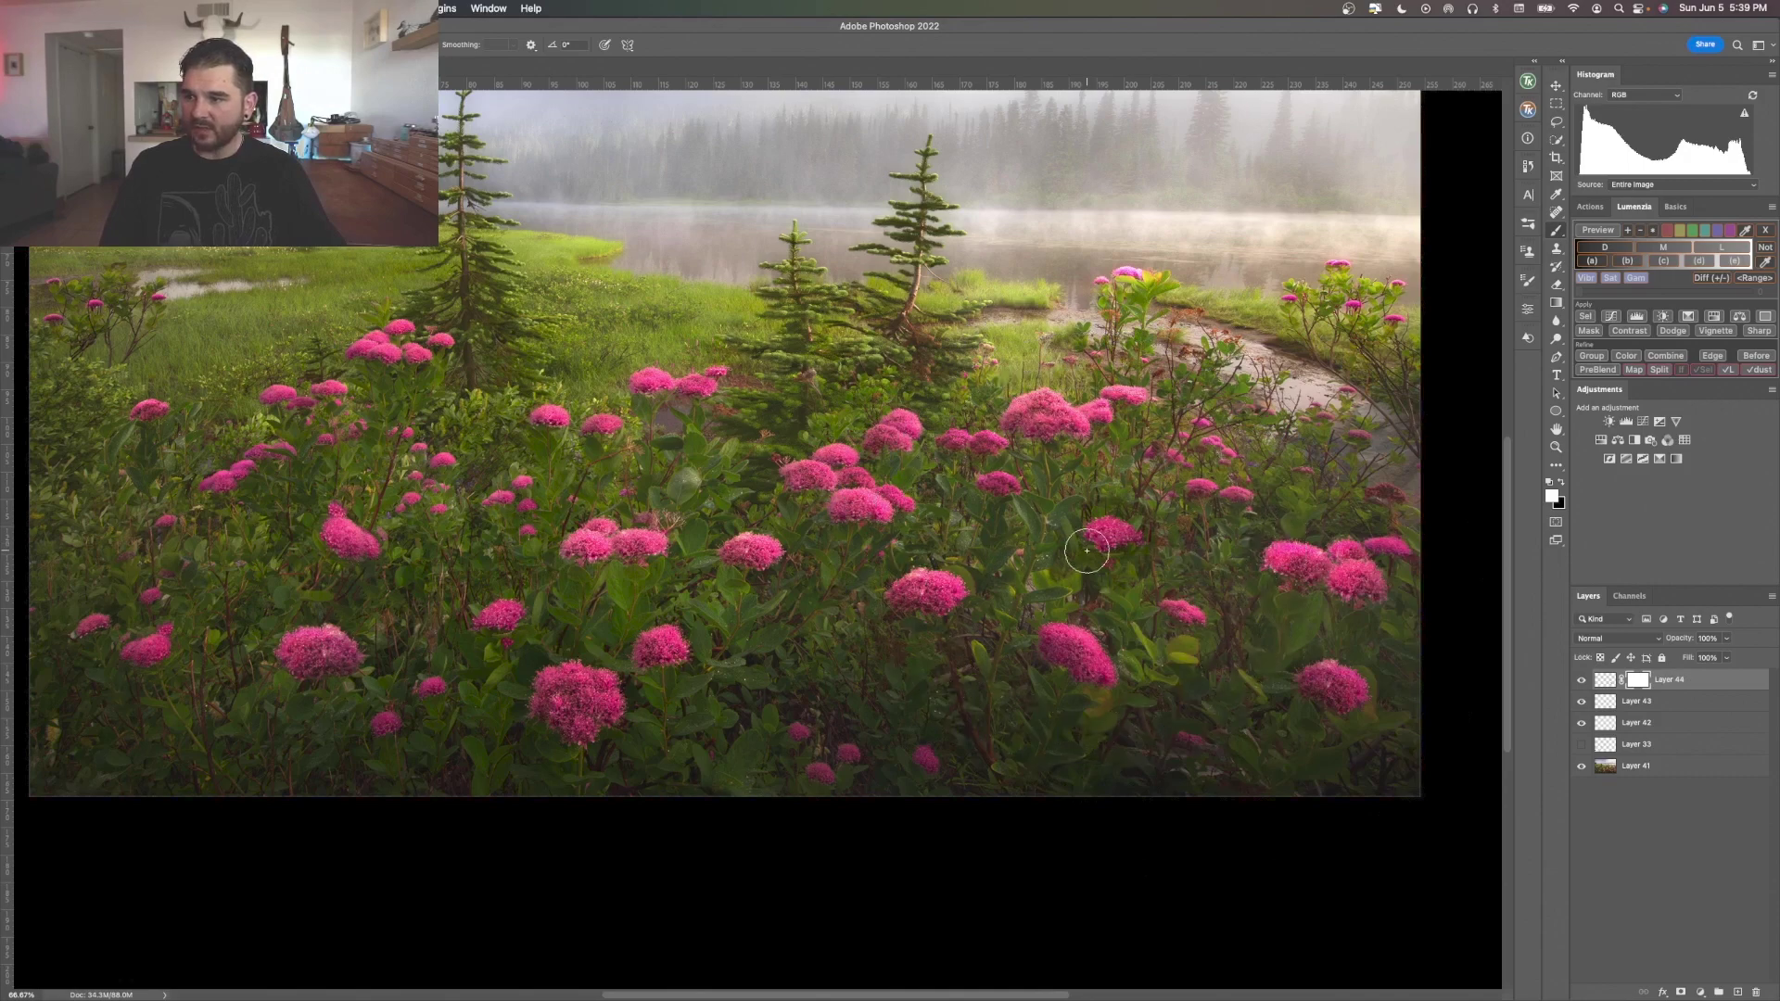
scroll(1138, 570, "up", 5)
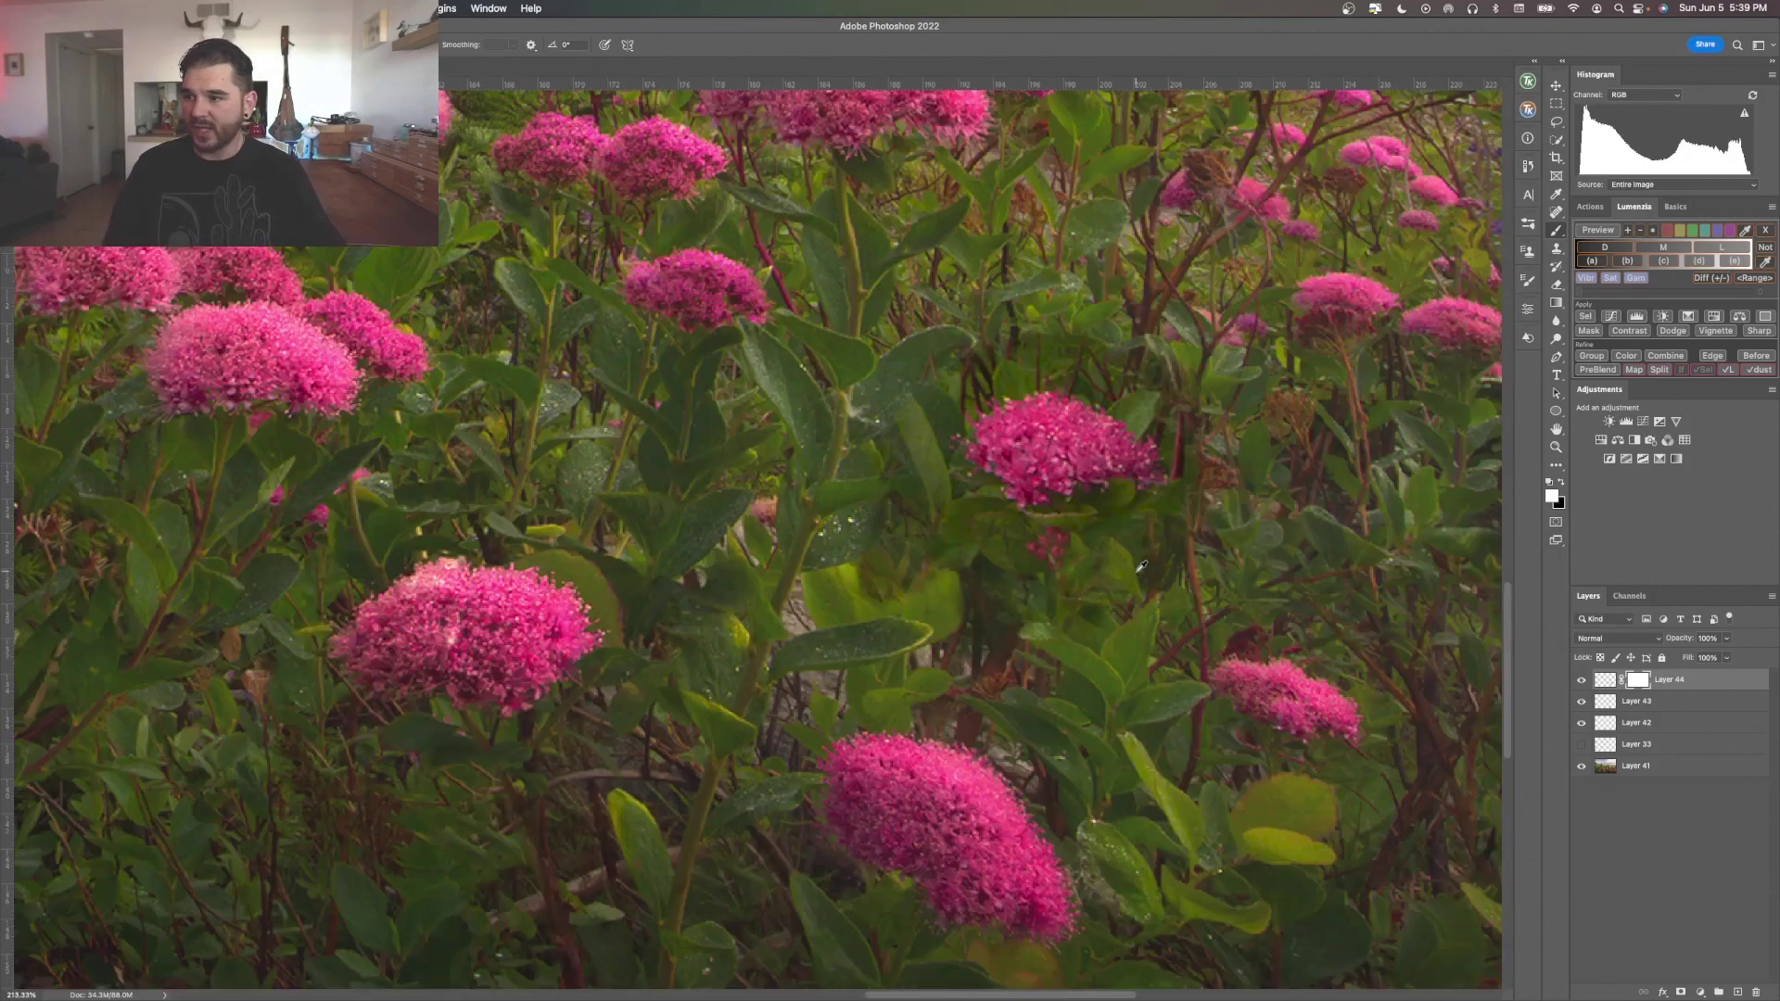
scroll(1087, 586, "up", 3)
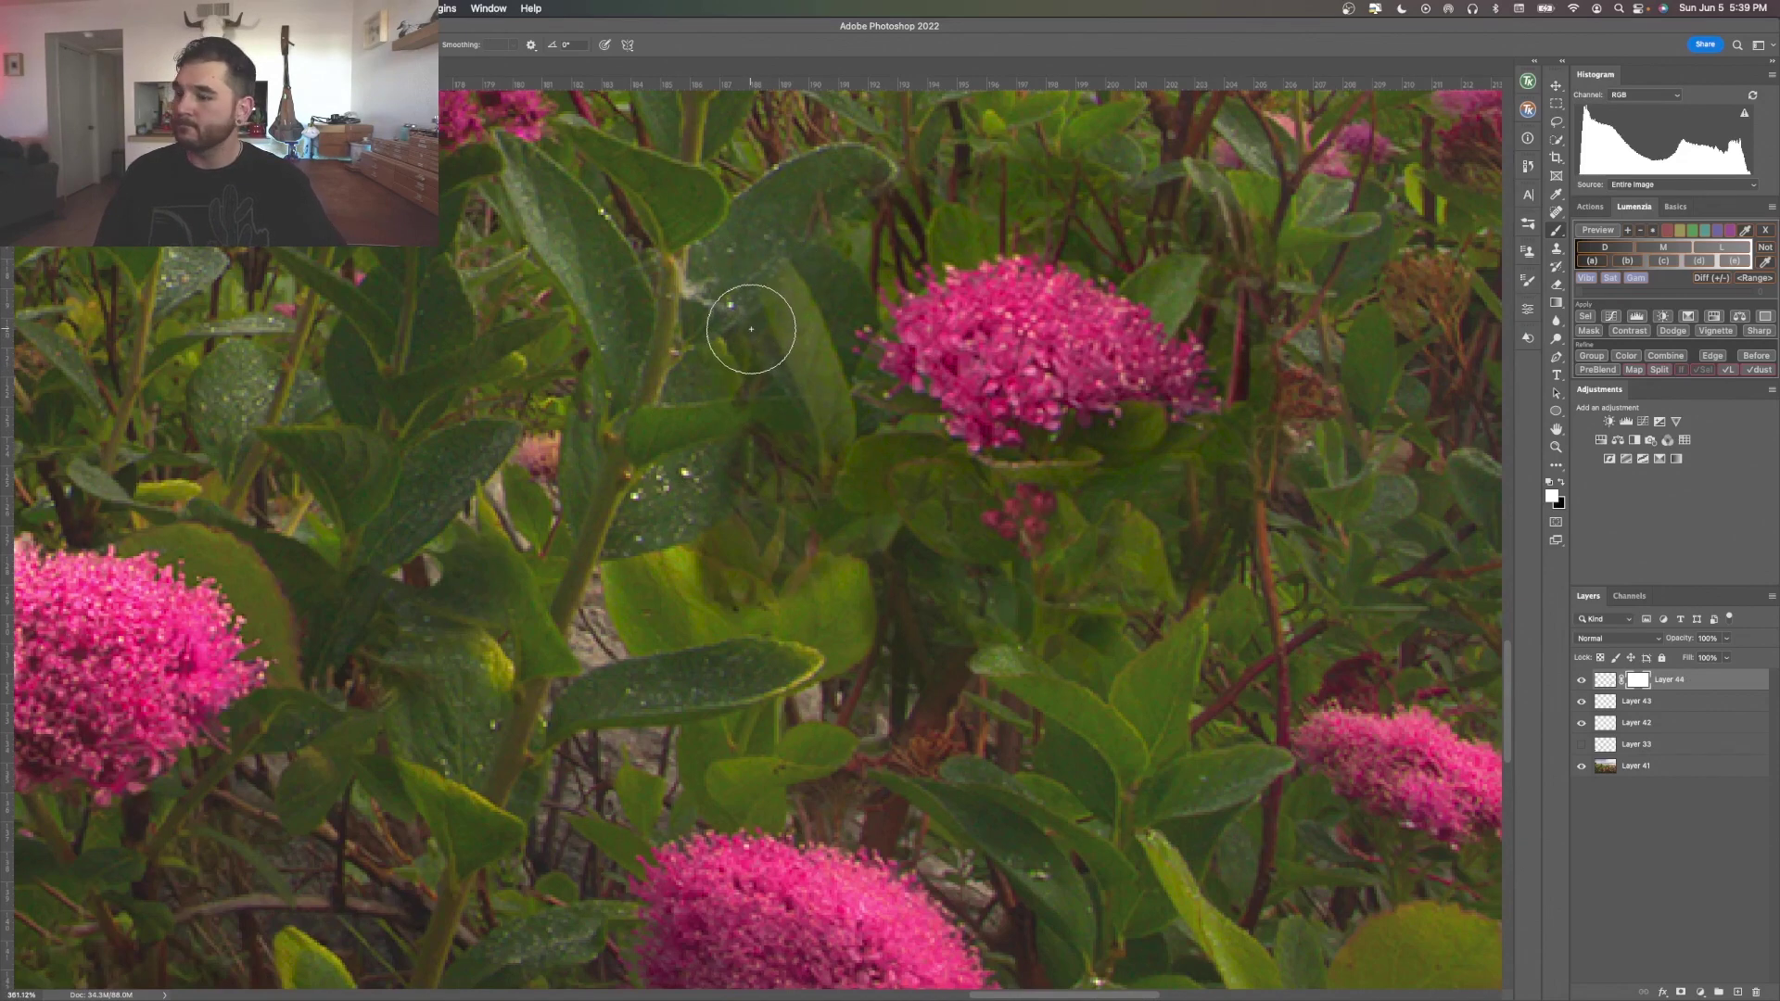
Paint black on the mask to hide the pink buds and stray cloned pixels around the flower.
key("x")
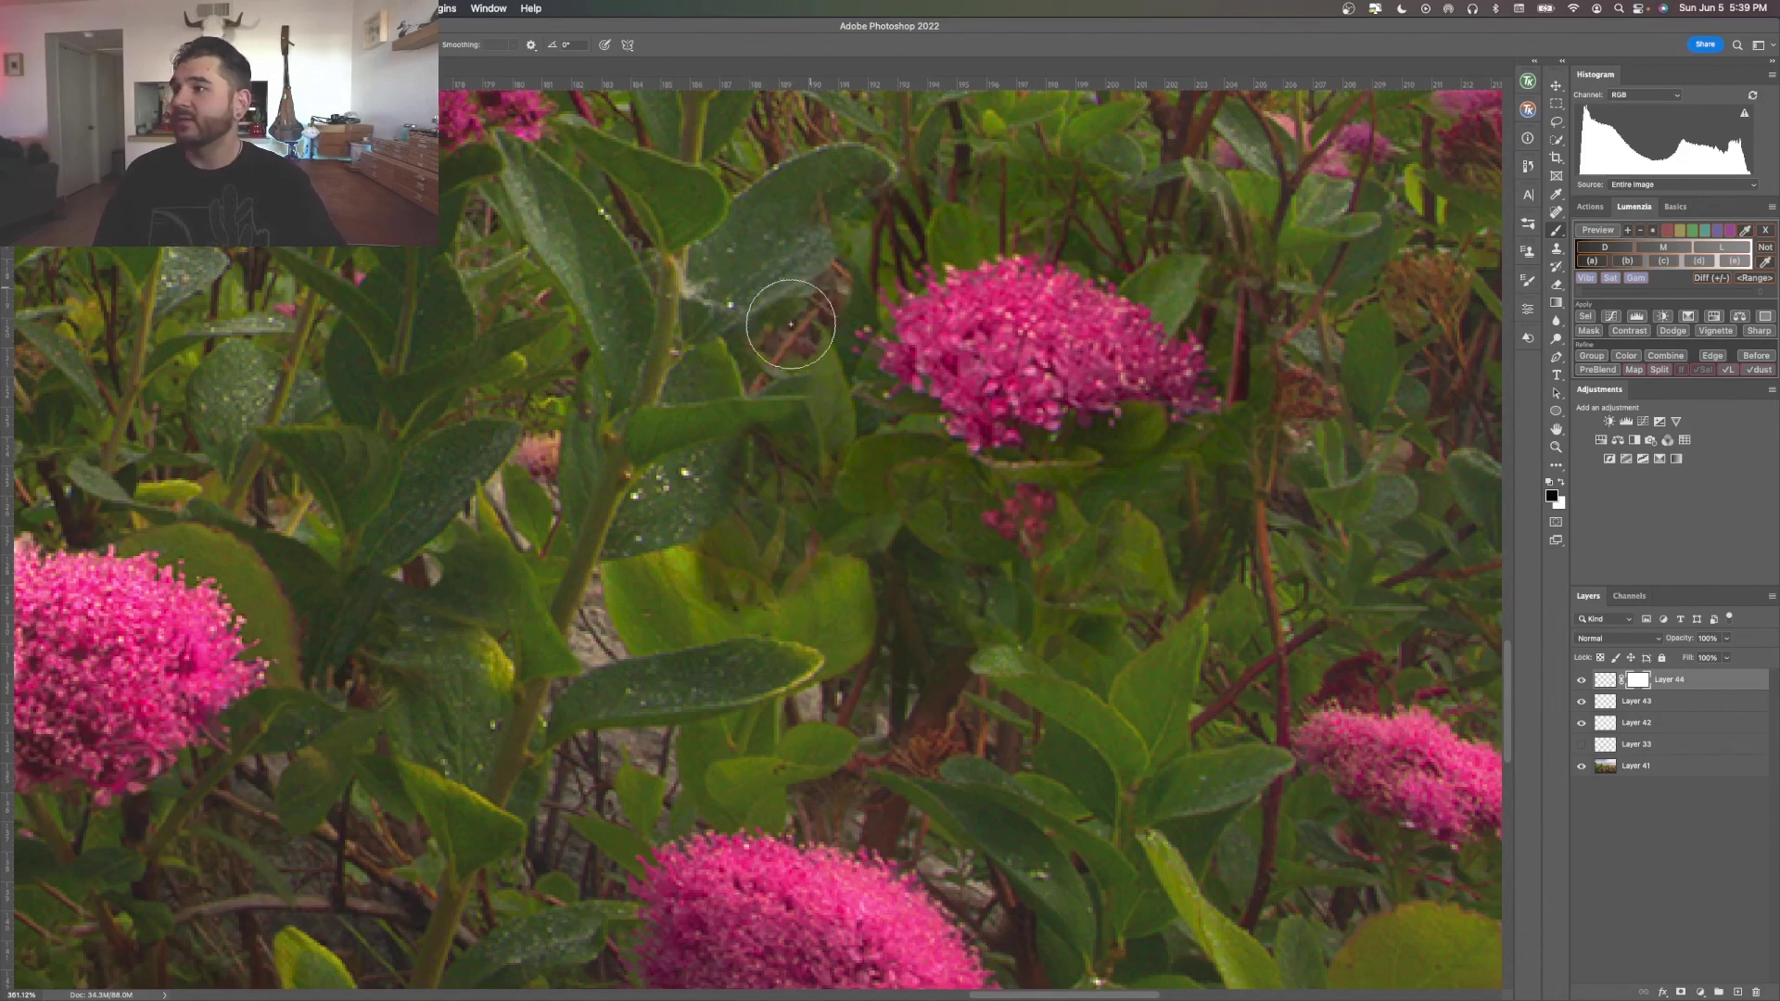
mouse_move(867, 477)
left_mouse_down()
mouse_move(705, 575)
mouse_move(908, 593)
left_mouse_up()
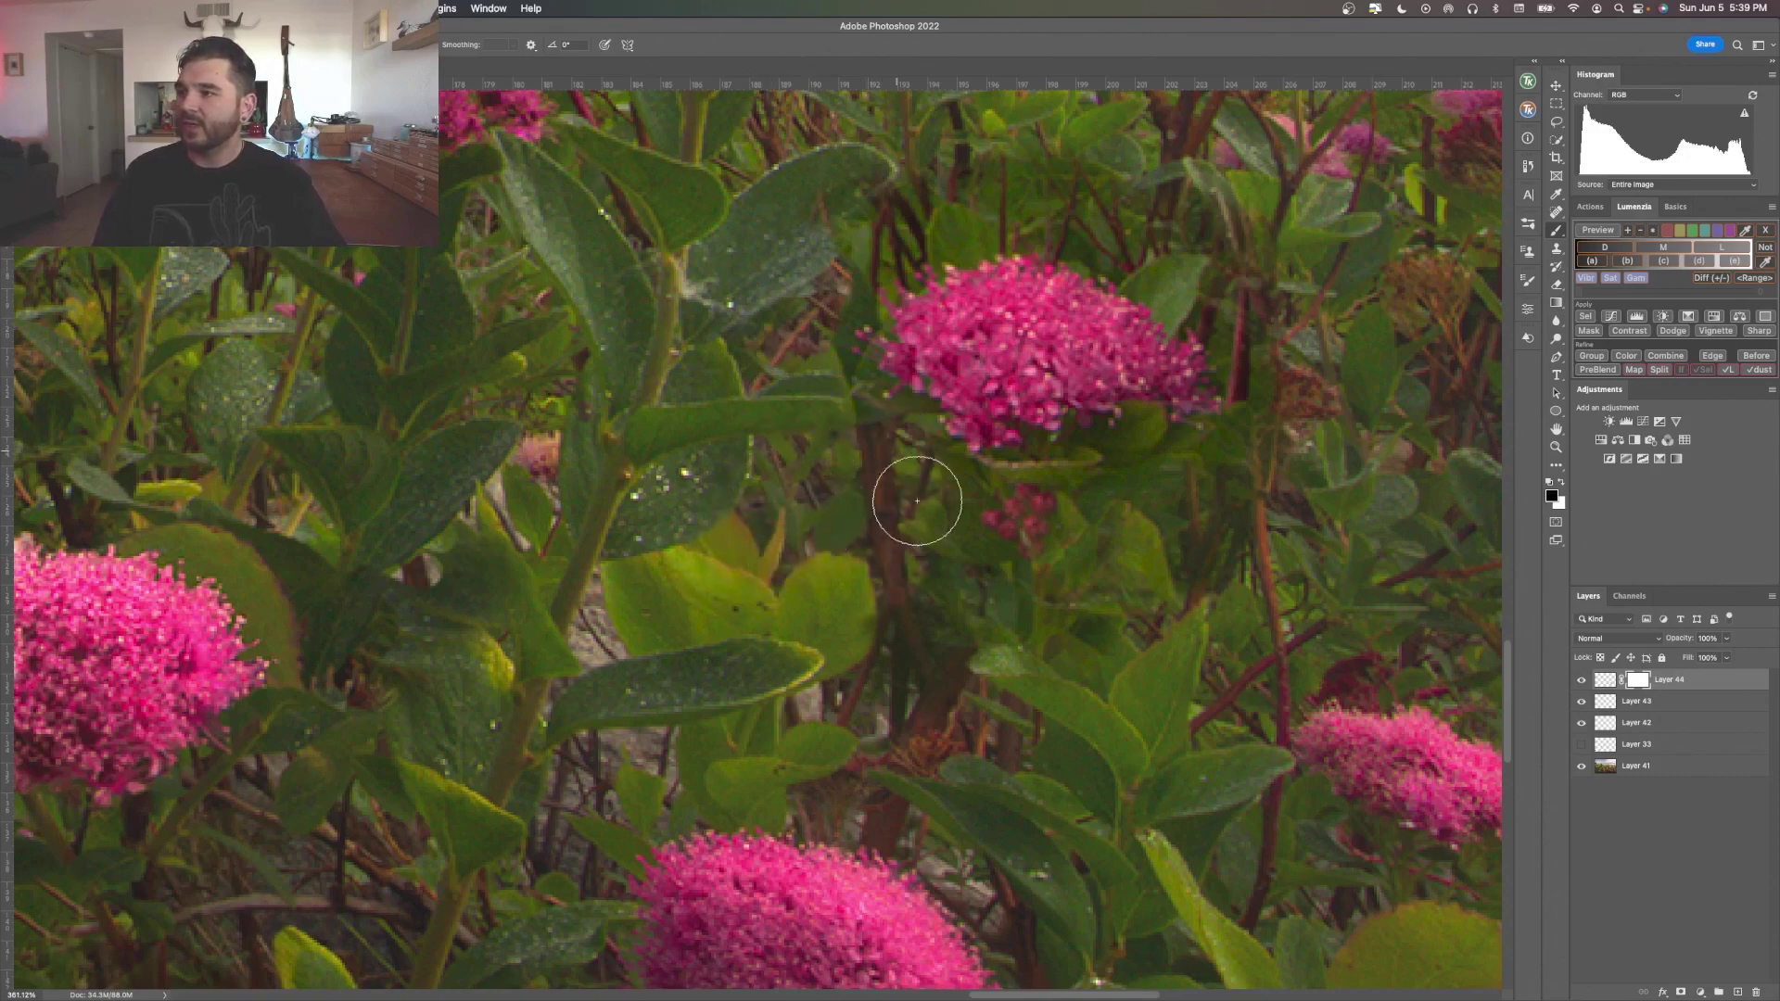
mouse_move(930, 497)
left_mouse_down()
mouse_move(1030, 508)
mouse_move(922, 584)
left_mouse_up()
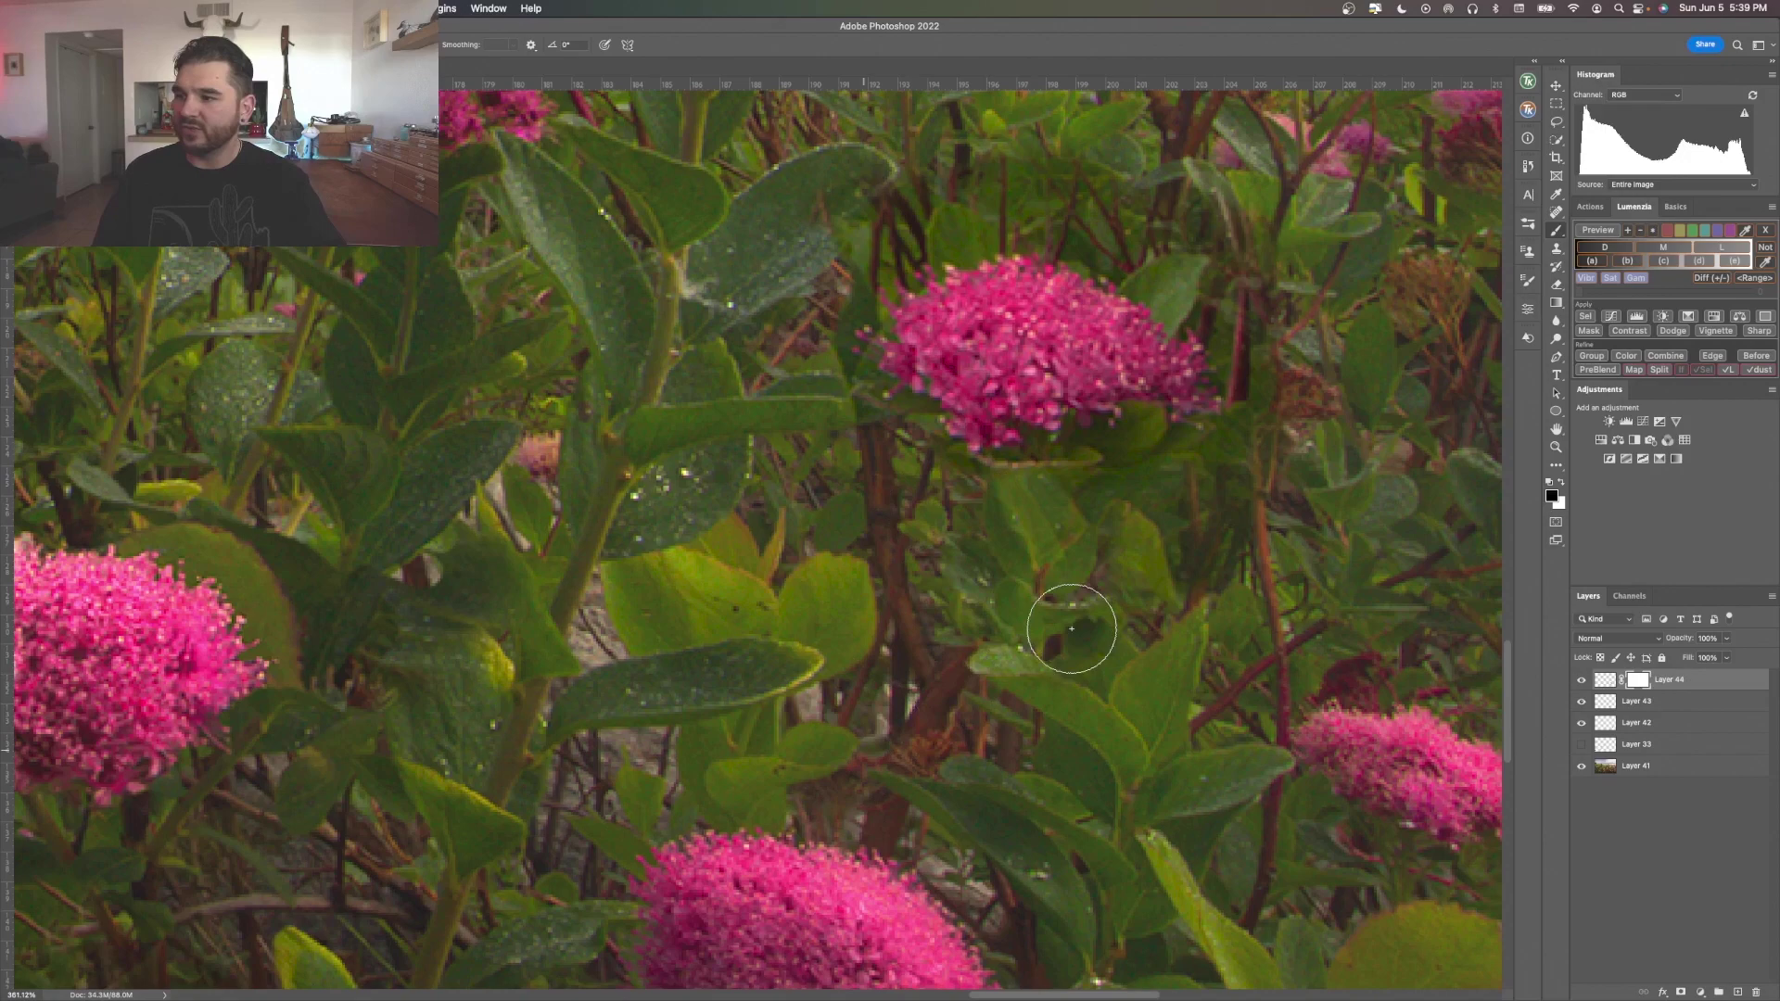
mouse_move(1188, 481)
left_mouse_down()
mouse_move(1141, 476)
mouse_move(1266, 488)
mouse_move(1294, 451)
left_mouse_up()
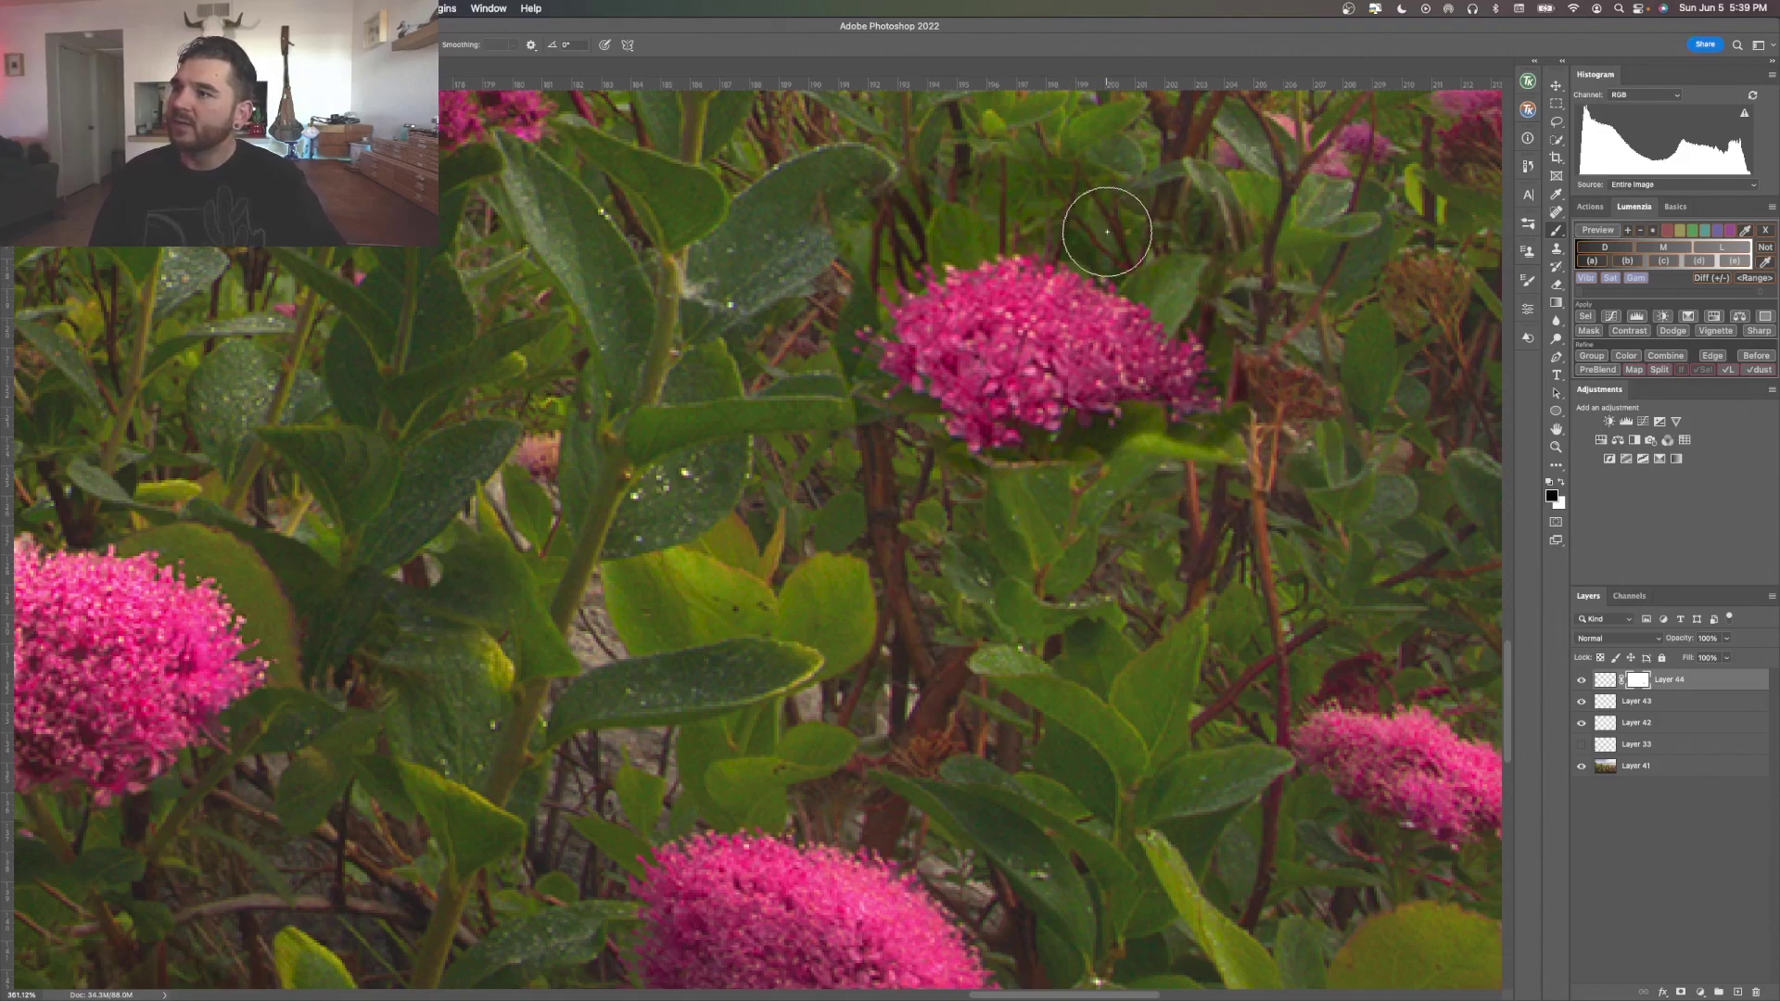
left_click_drag(1108, 226, 1128, 212)
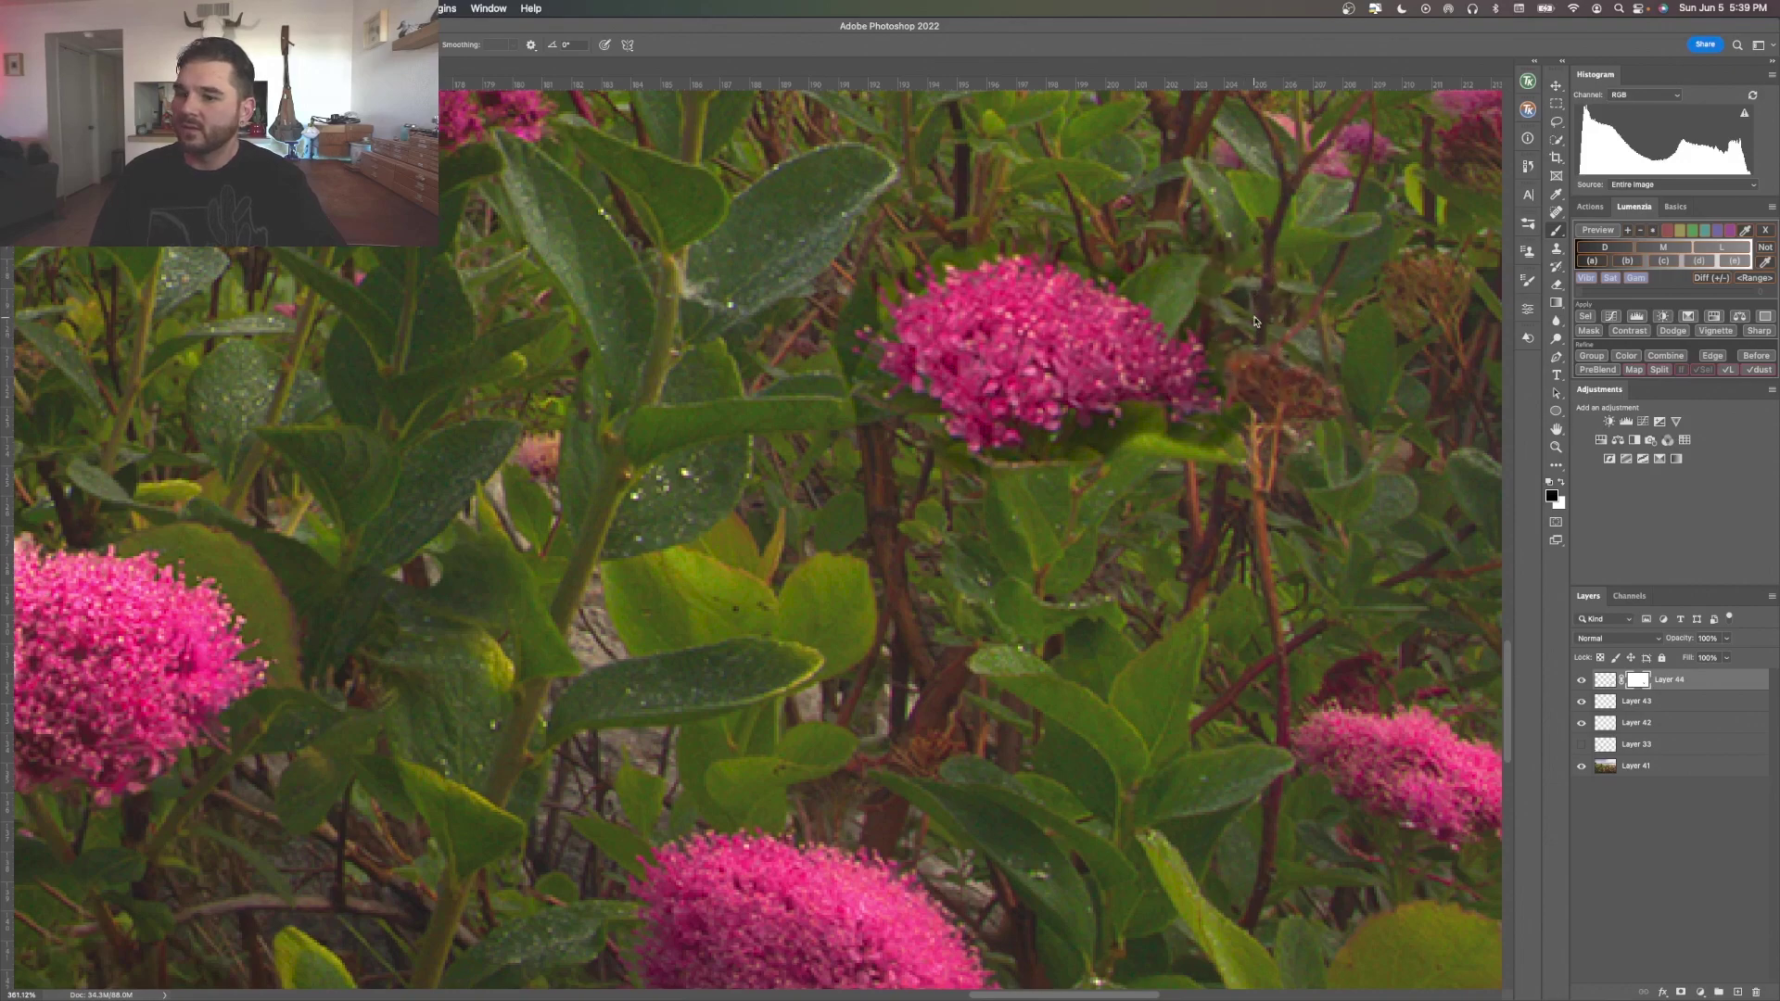
Soften the brush to 34% hardness and mask in the bright leaf below the central flower.
right_click(1255, 320)
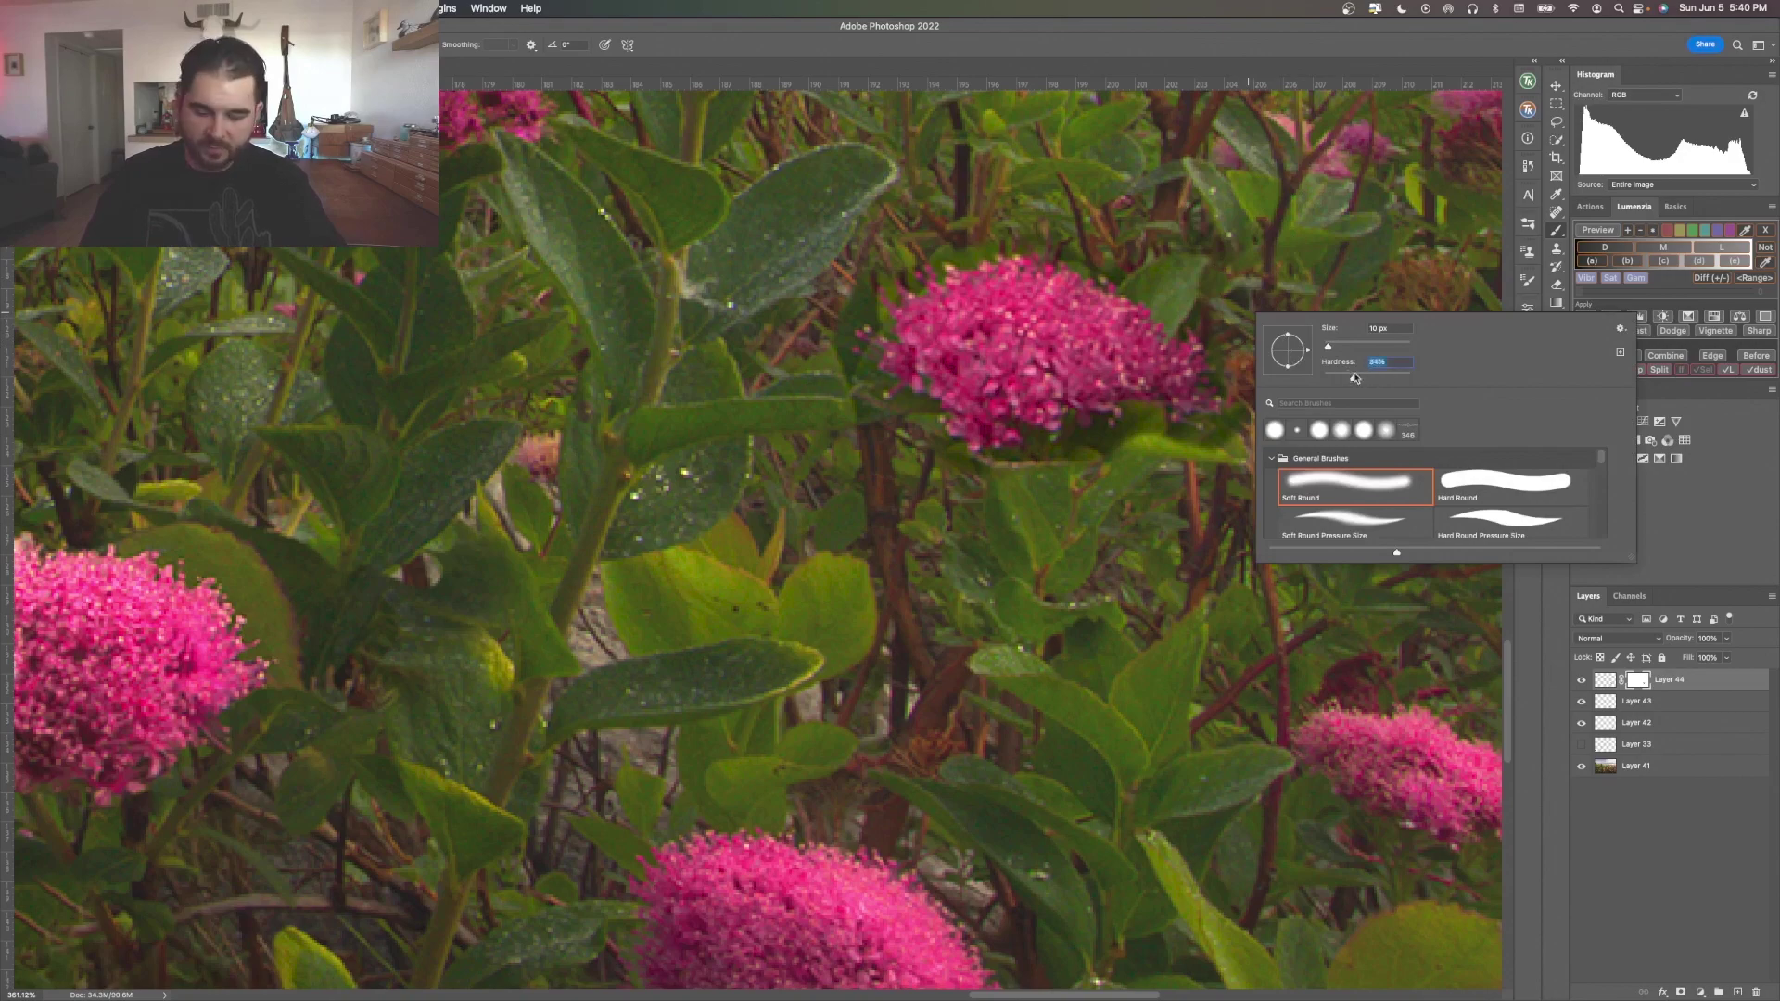
key("Return")
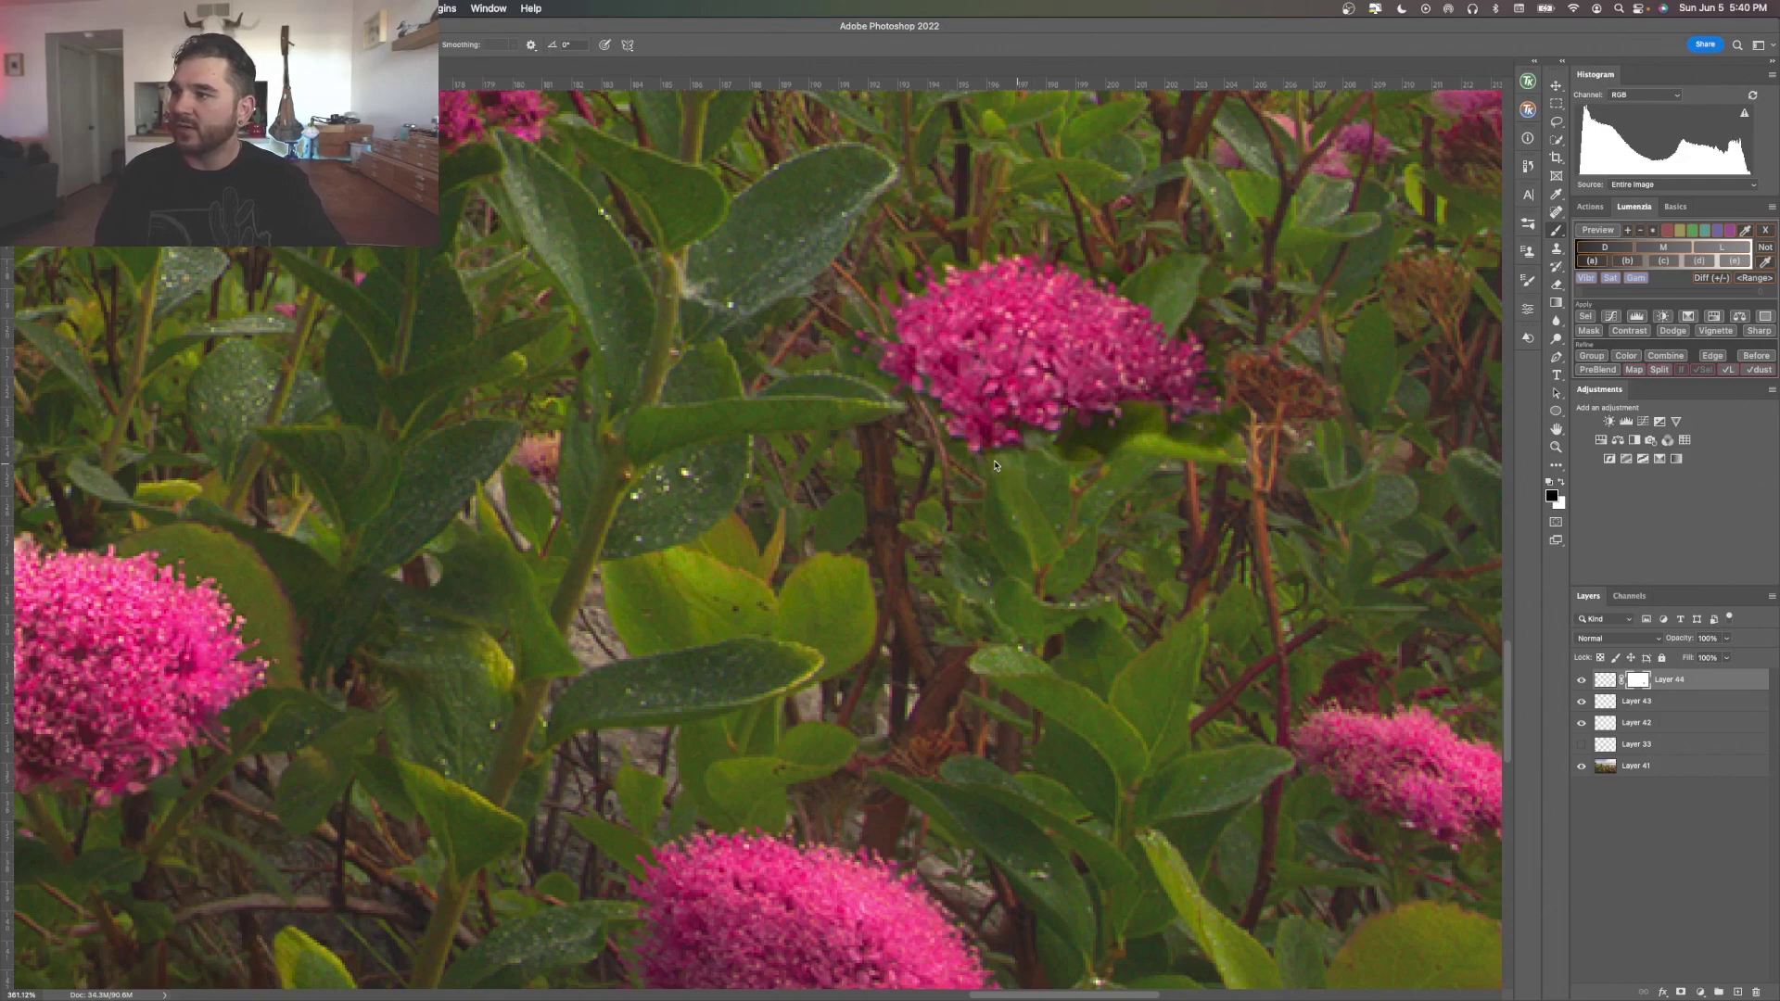
left_click_drag(996, 464, 1120, 424)
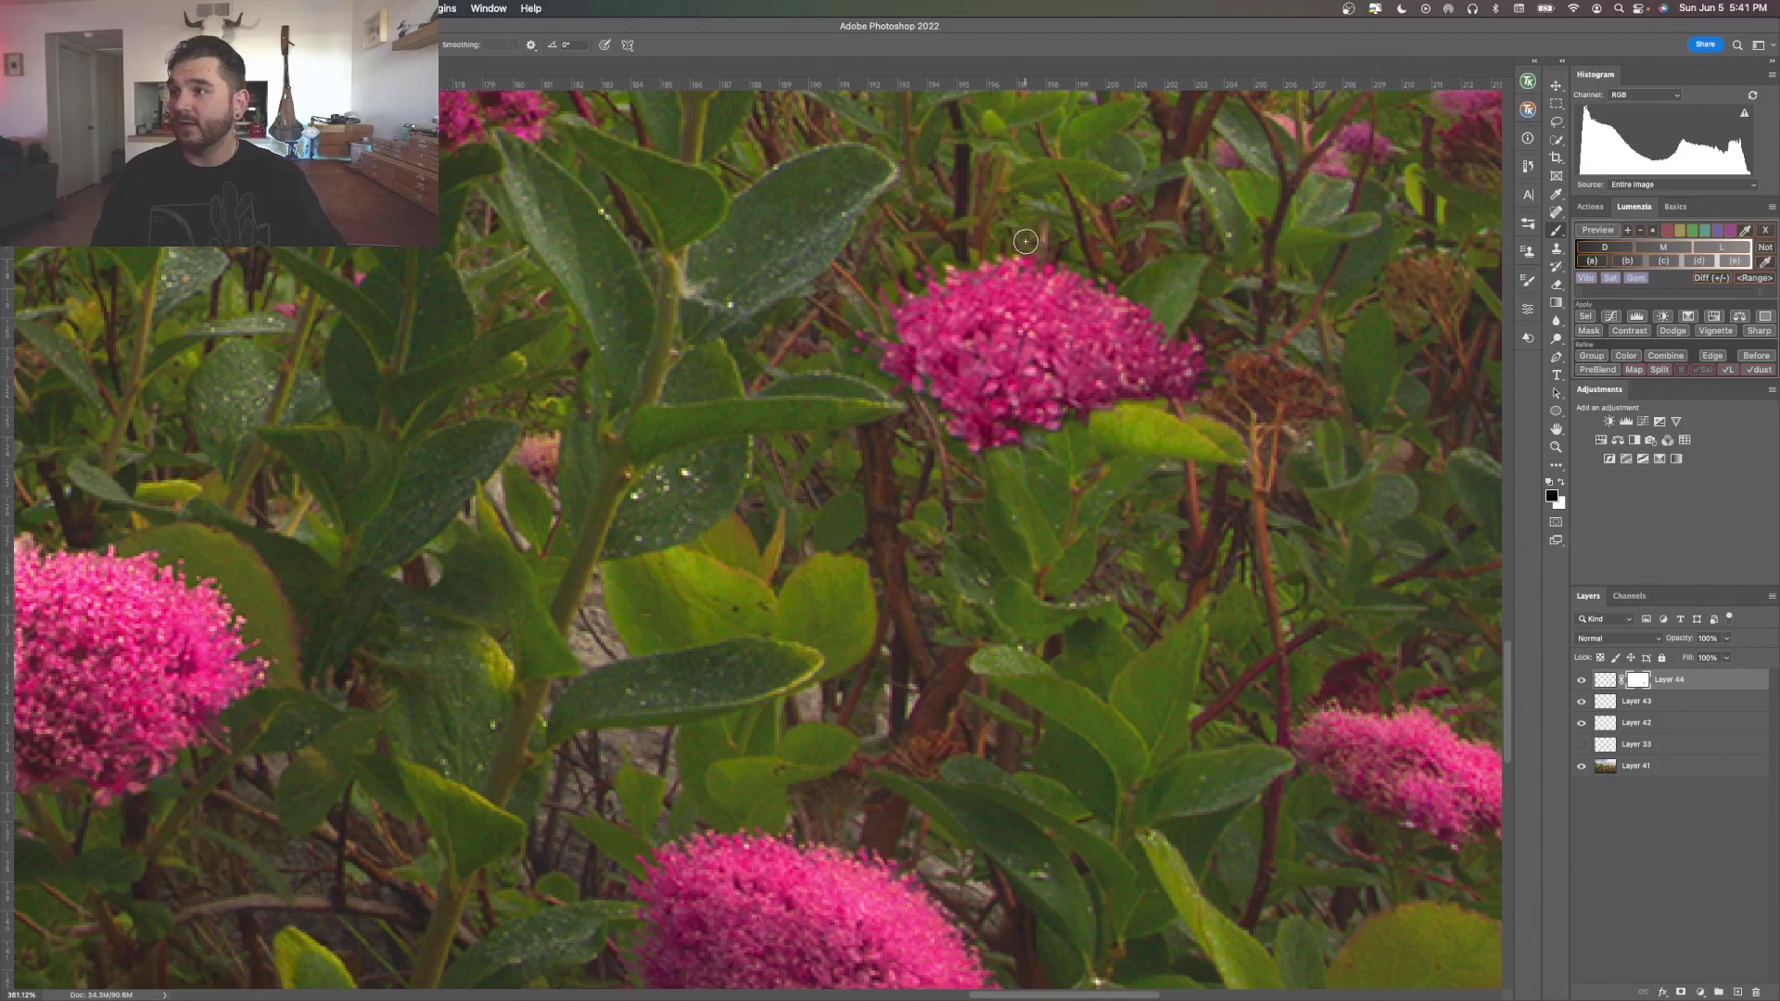
left_click(1641, 682, "alt")
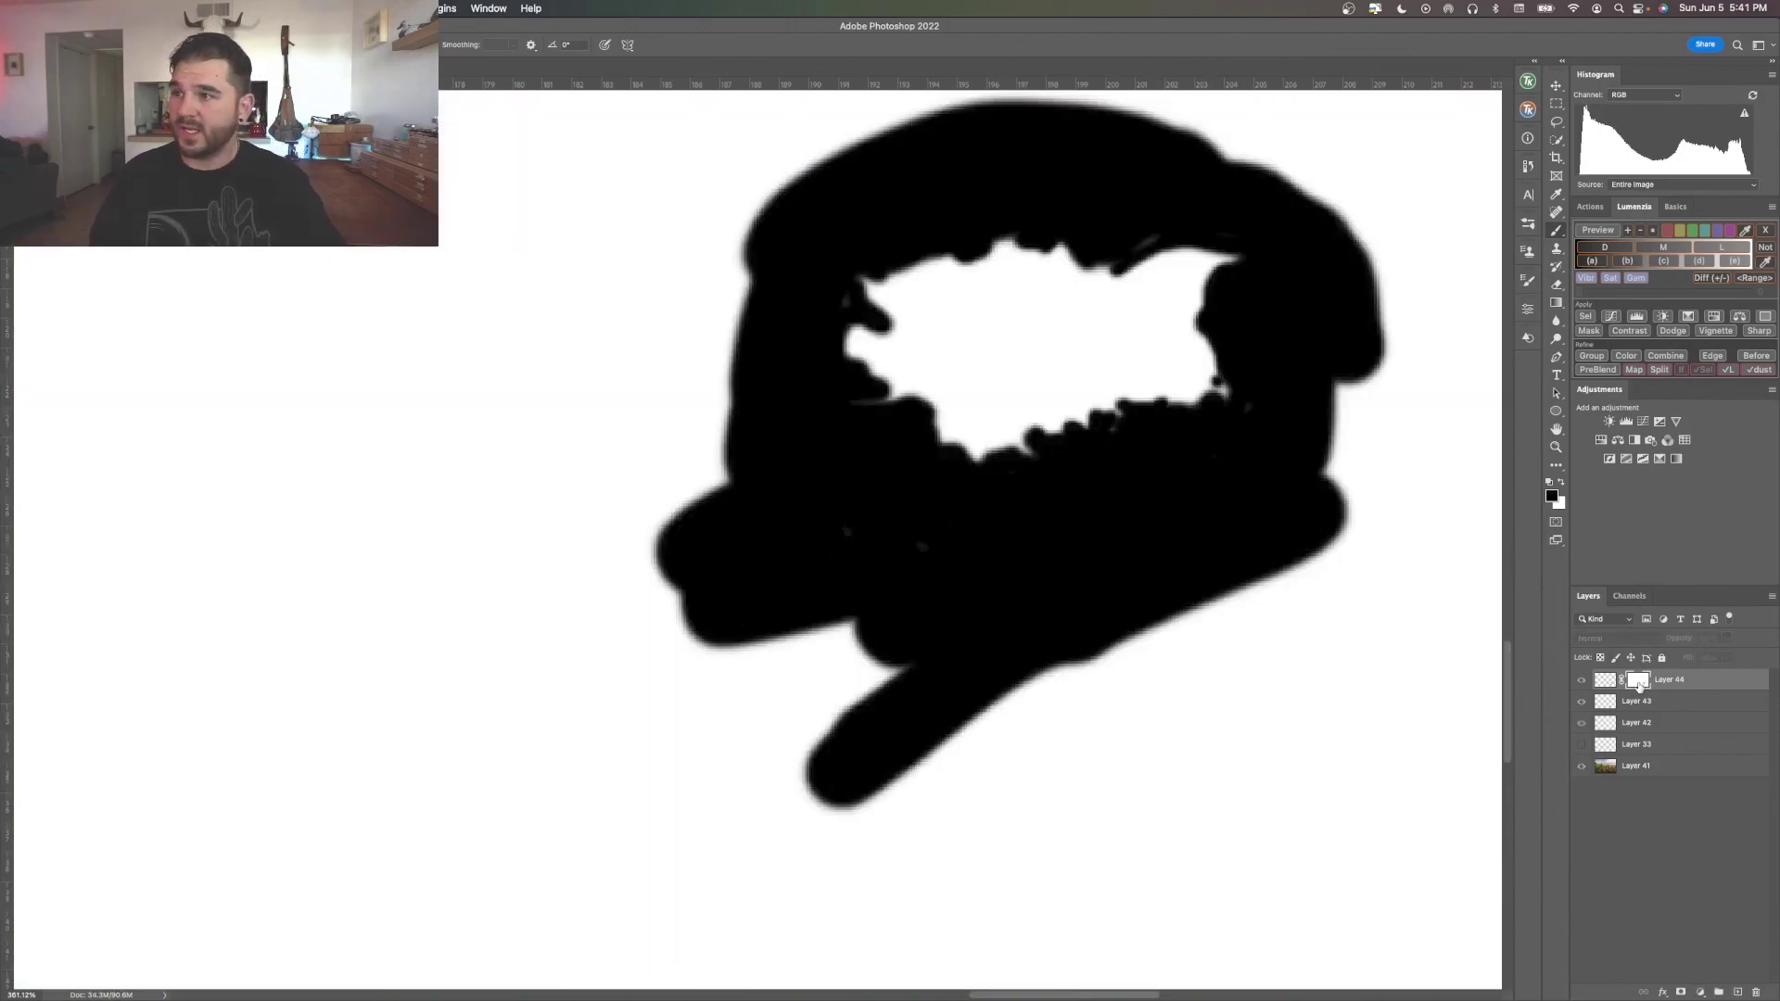
left_click(1639, 685, "alt")
left_click(1639, 685, "alt")
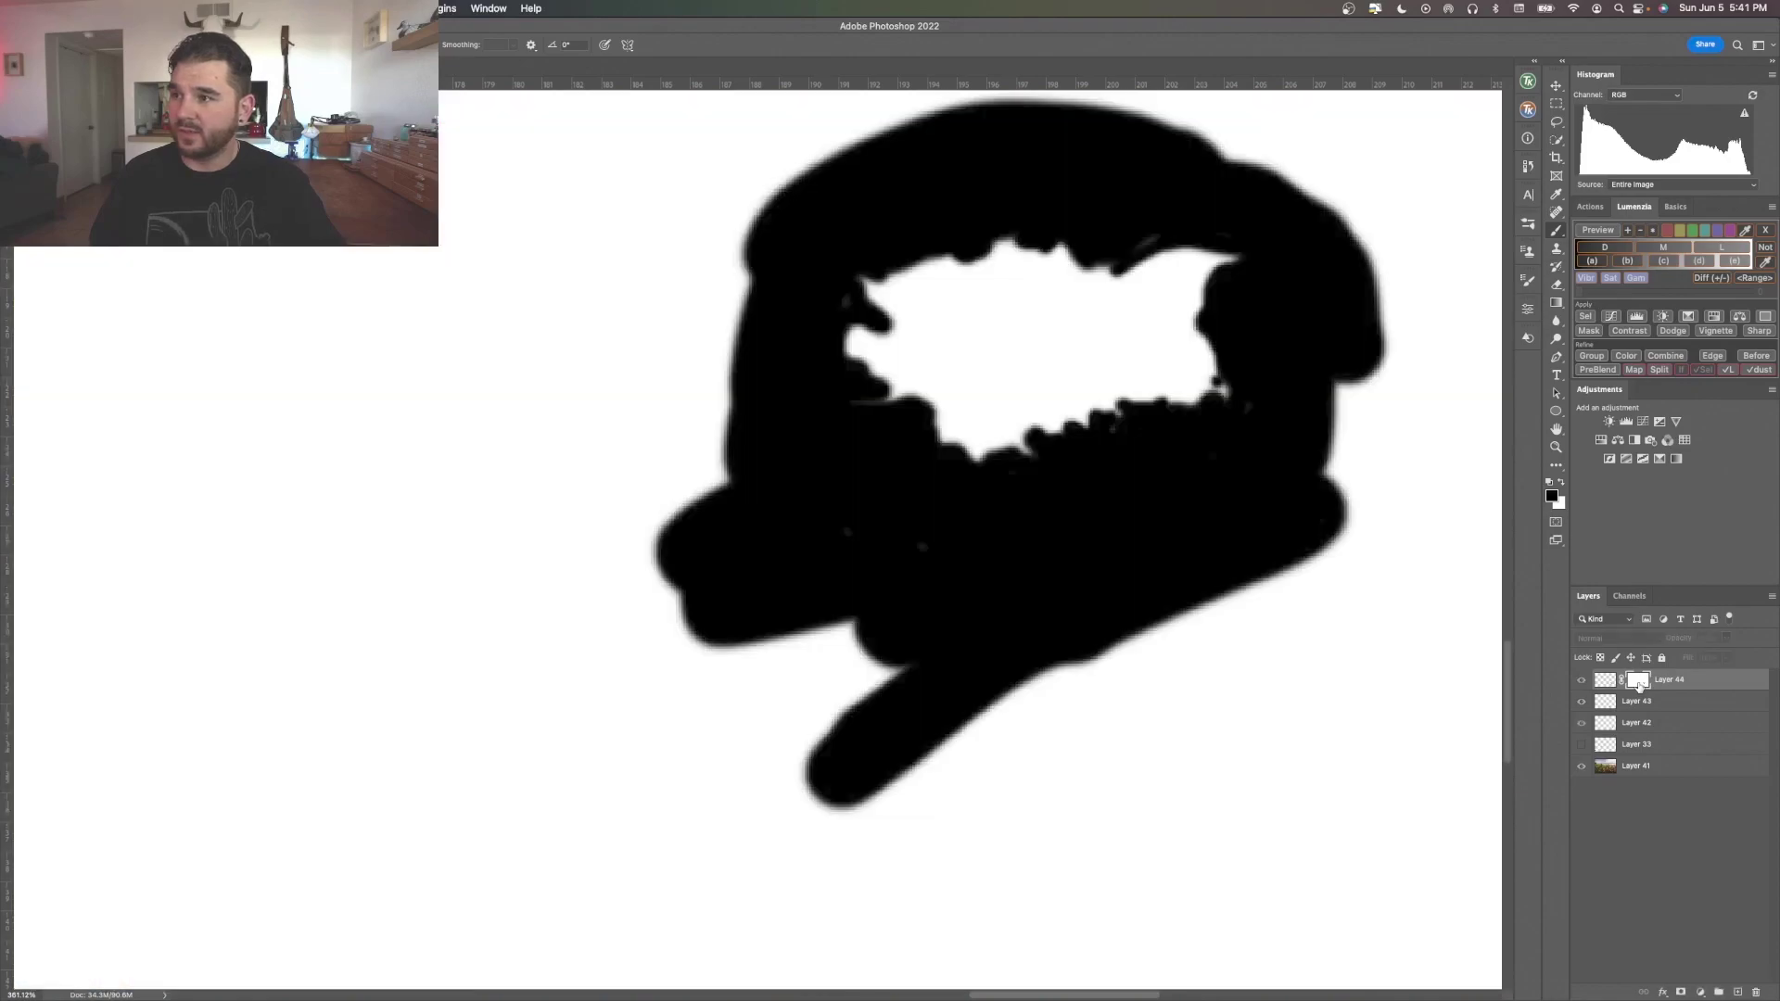
left_click(1528, 308)
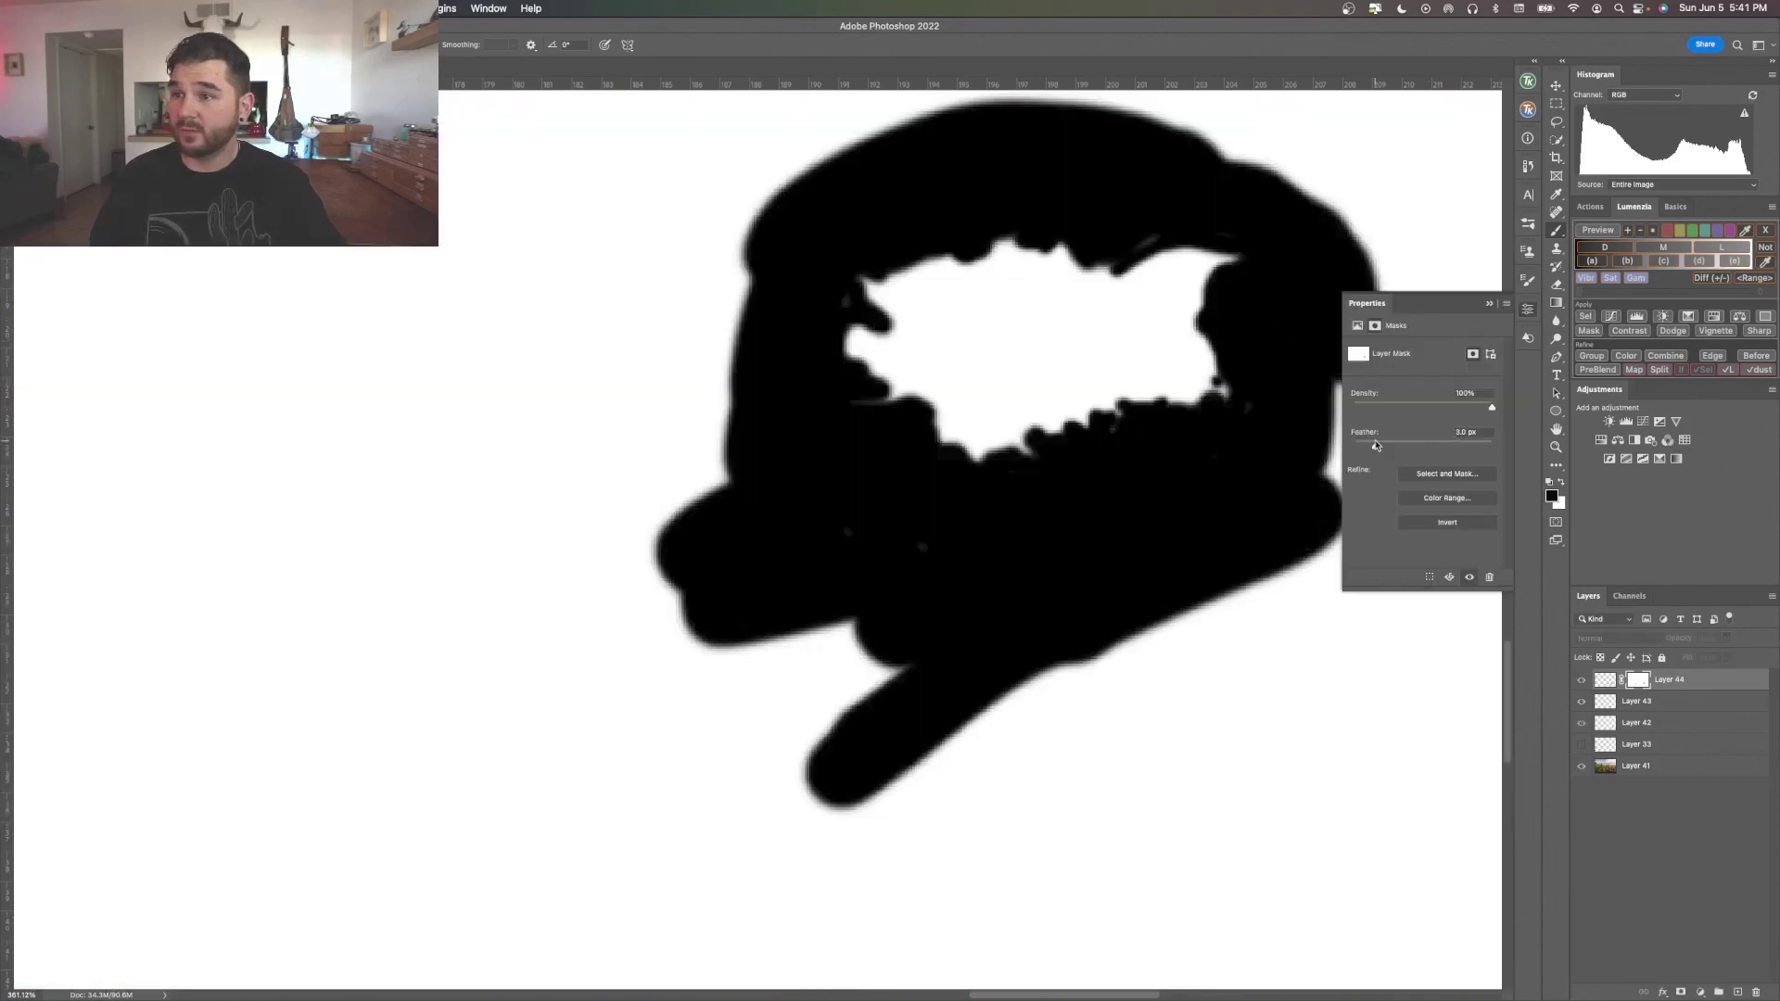
left_click(1528, 309)
left_click(1642, 682, "alt")
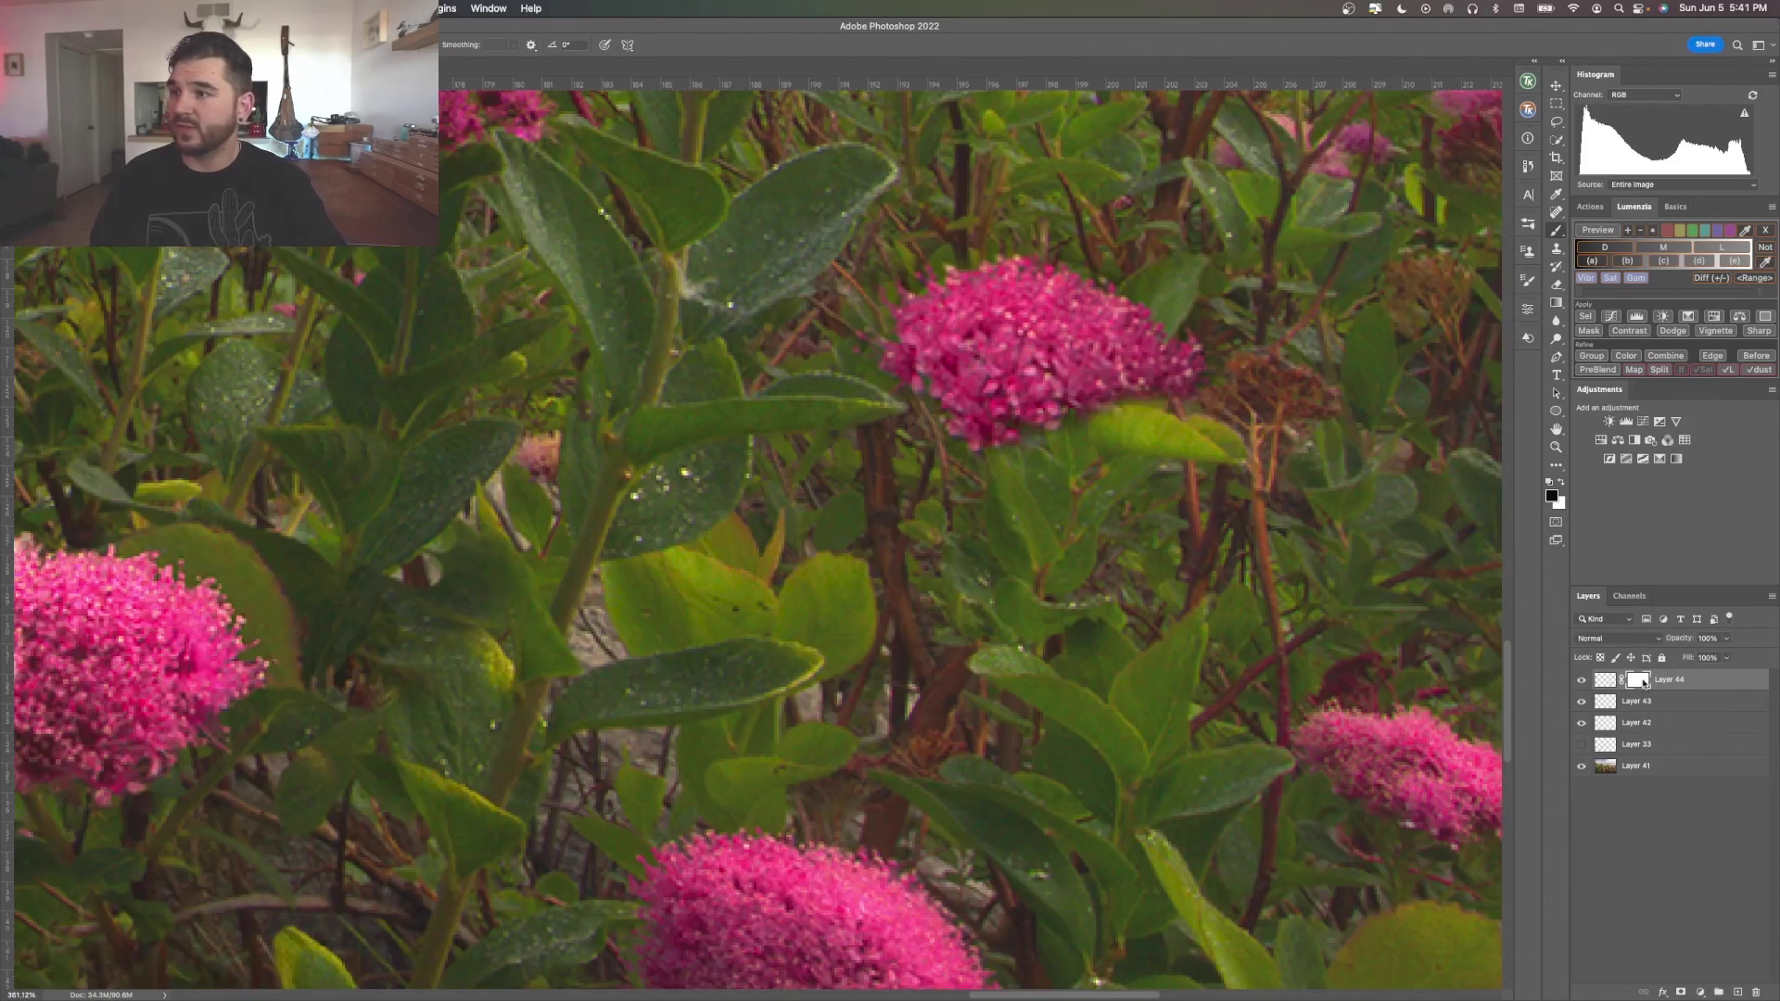
left_click(1582, 682)
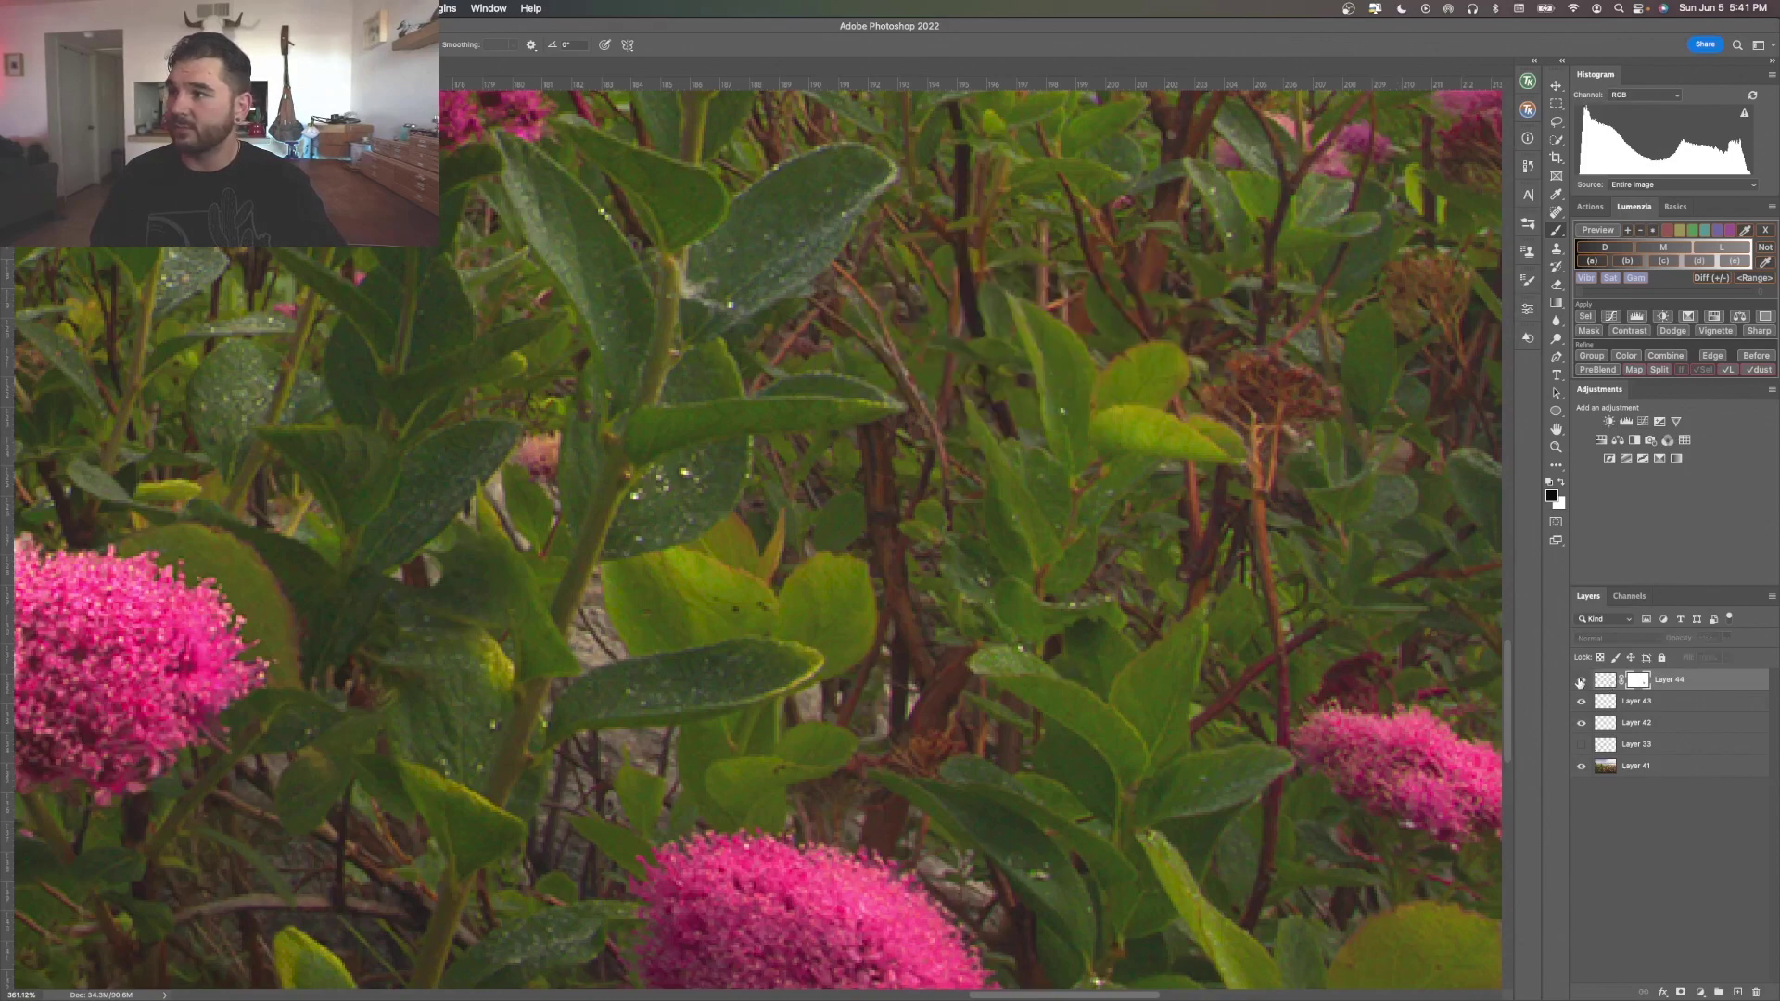
left_click(1582, 682)
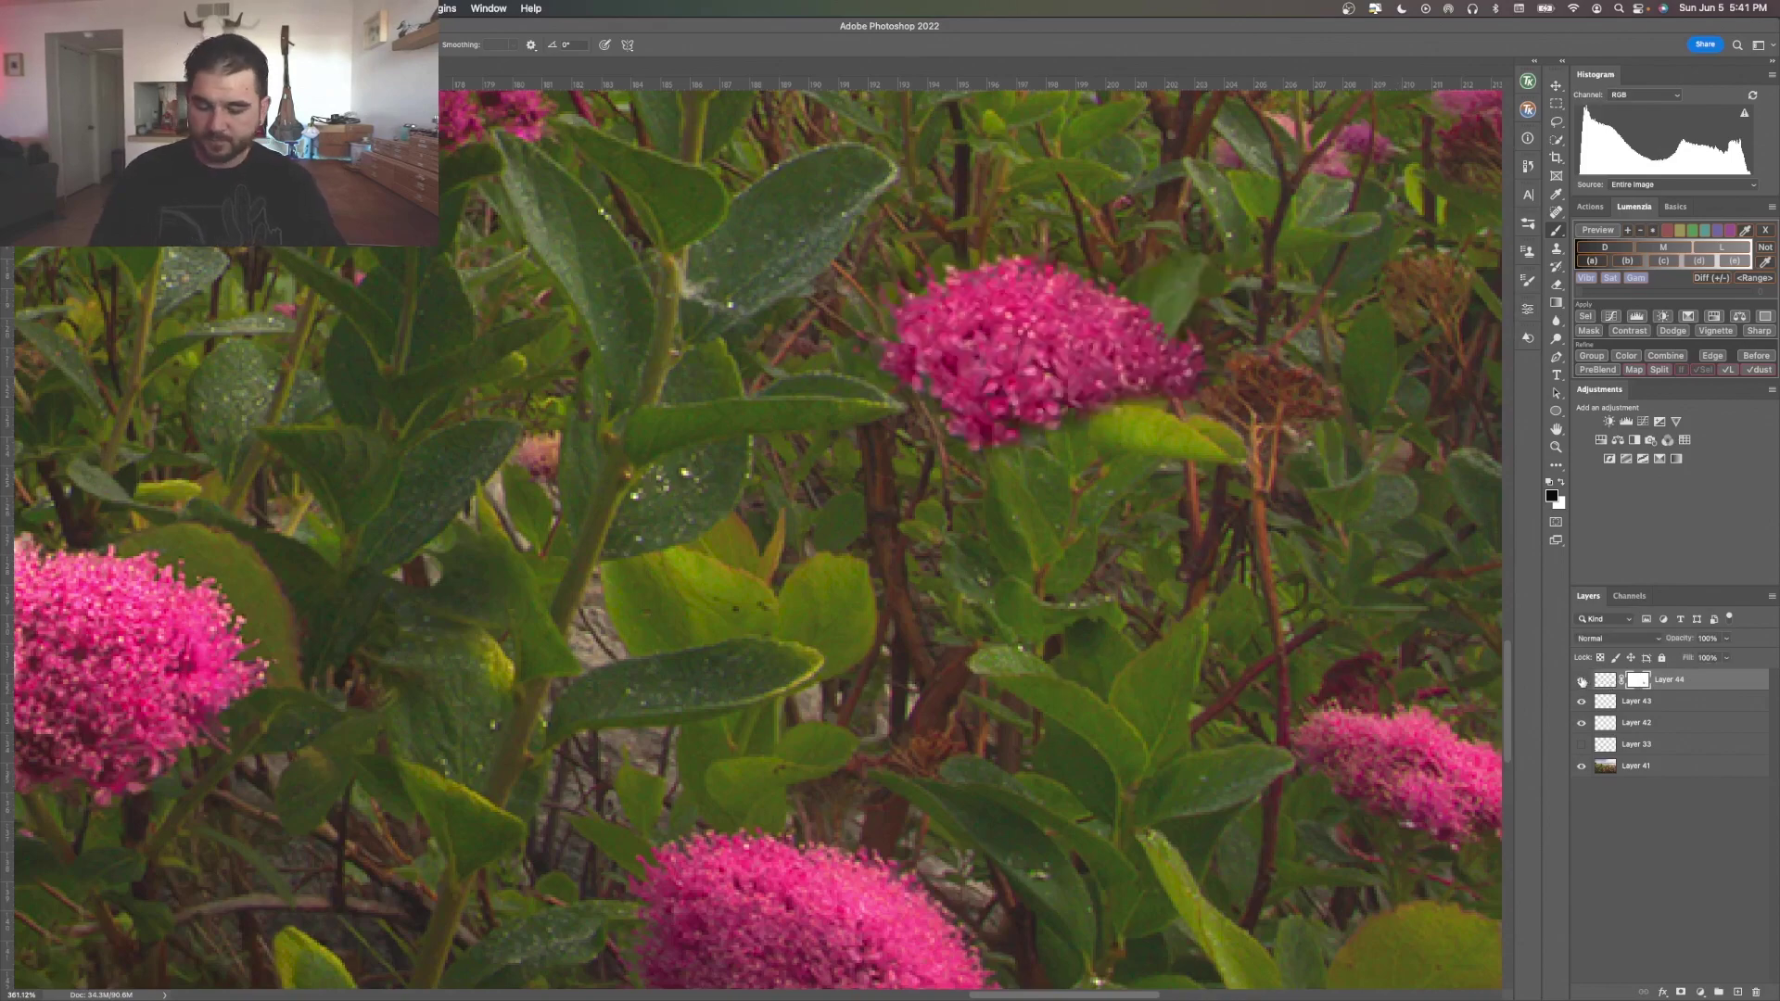
key("super+0")
key("super+minus")
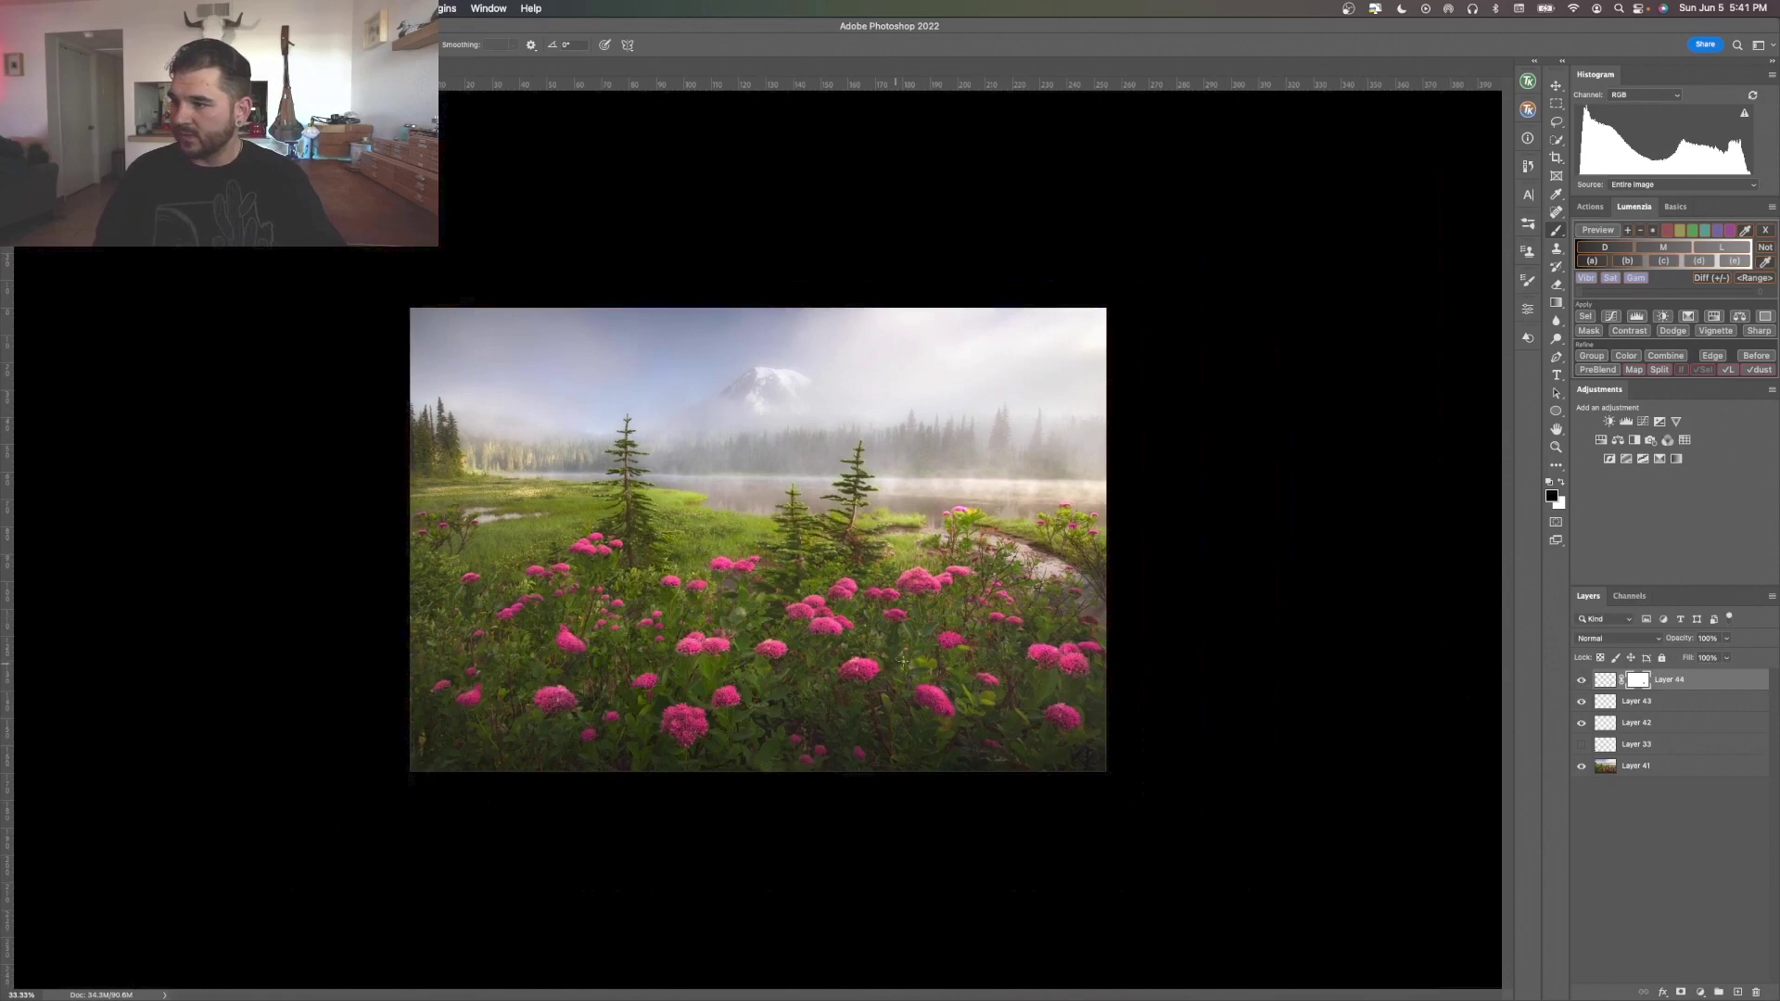
key("super+plus")
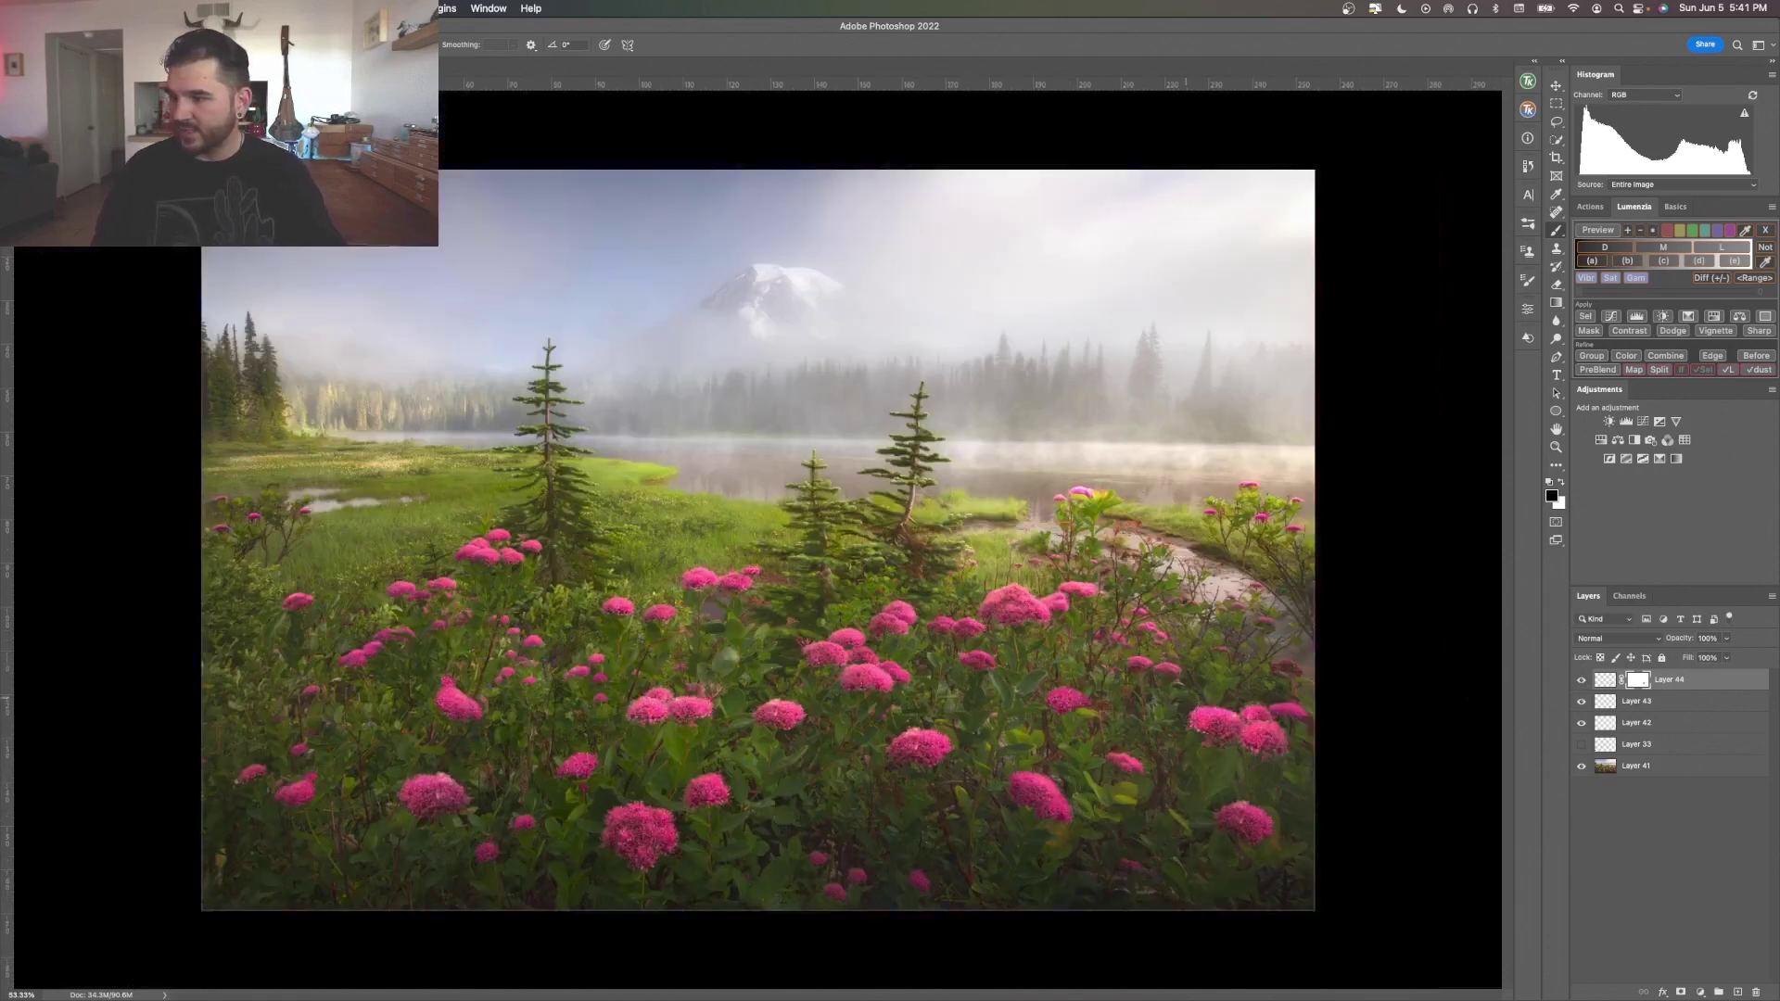
Add a Levels adjustment clipped to Layer 44 with output levels 10 and 248.
scroll(1093, 723, "up", 3)
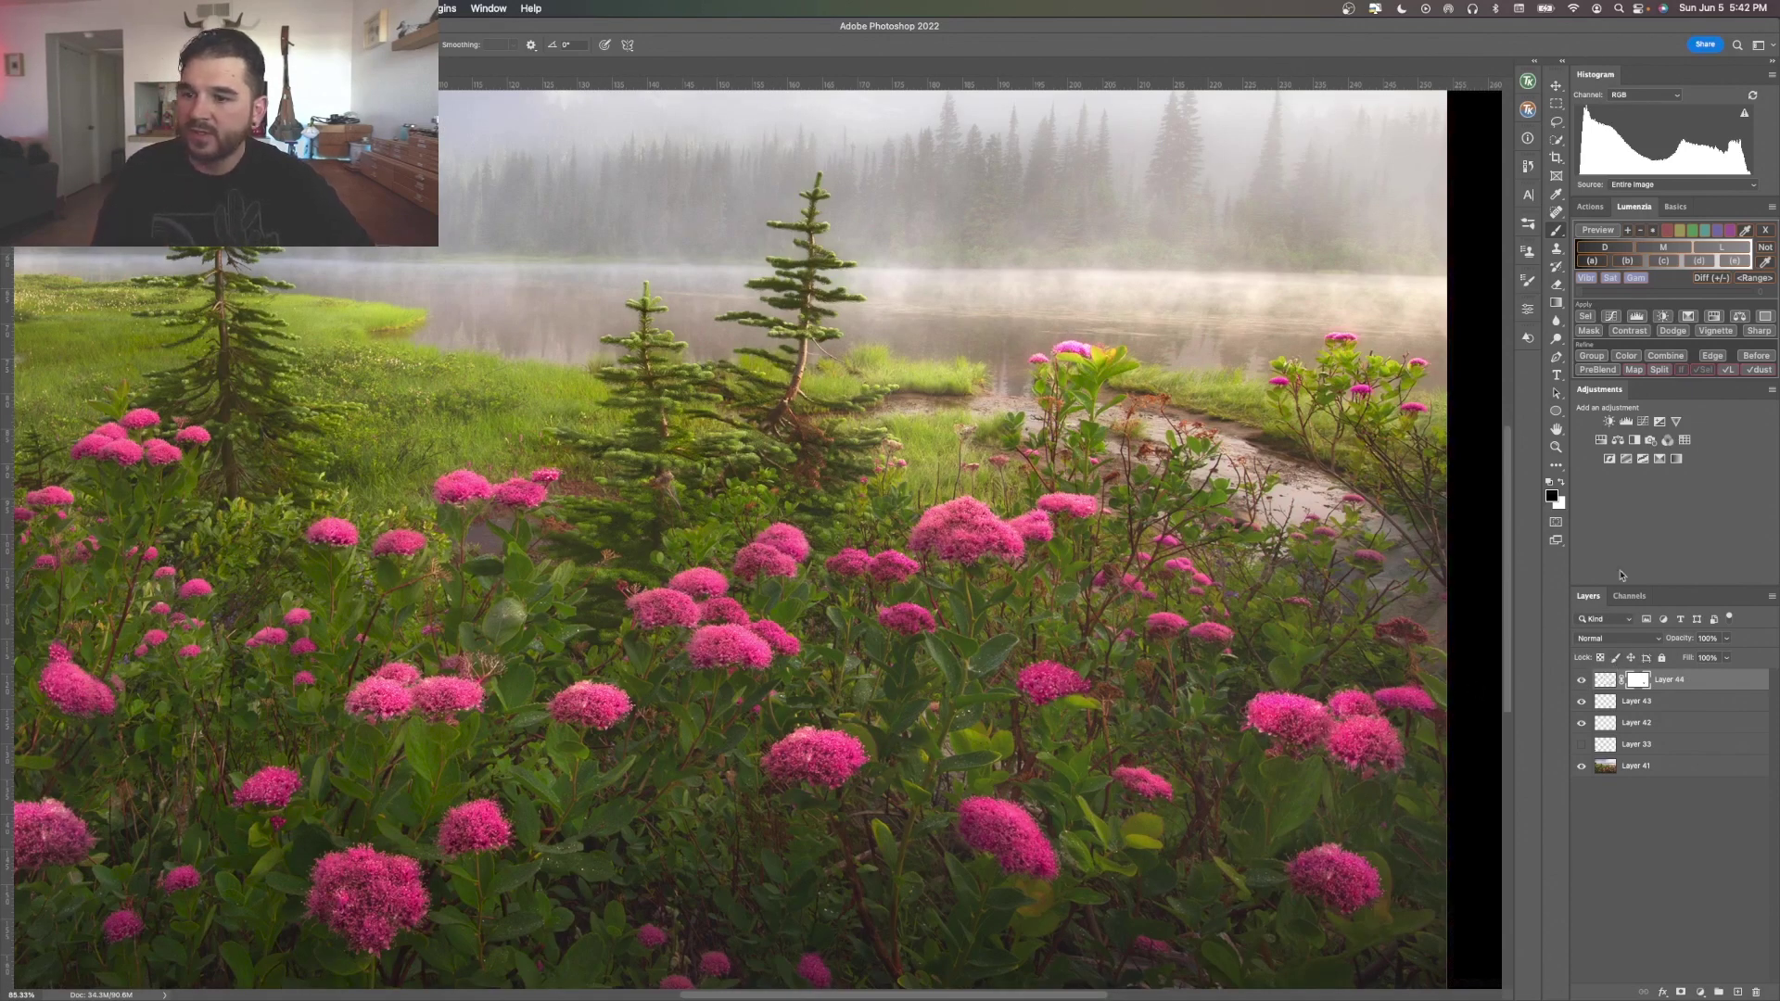
left_click(1628, 422)
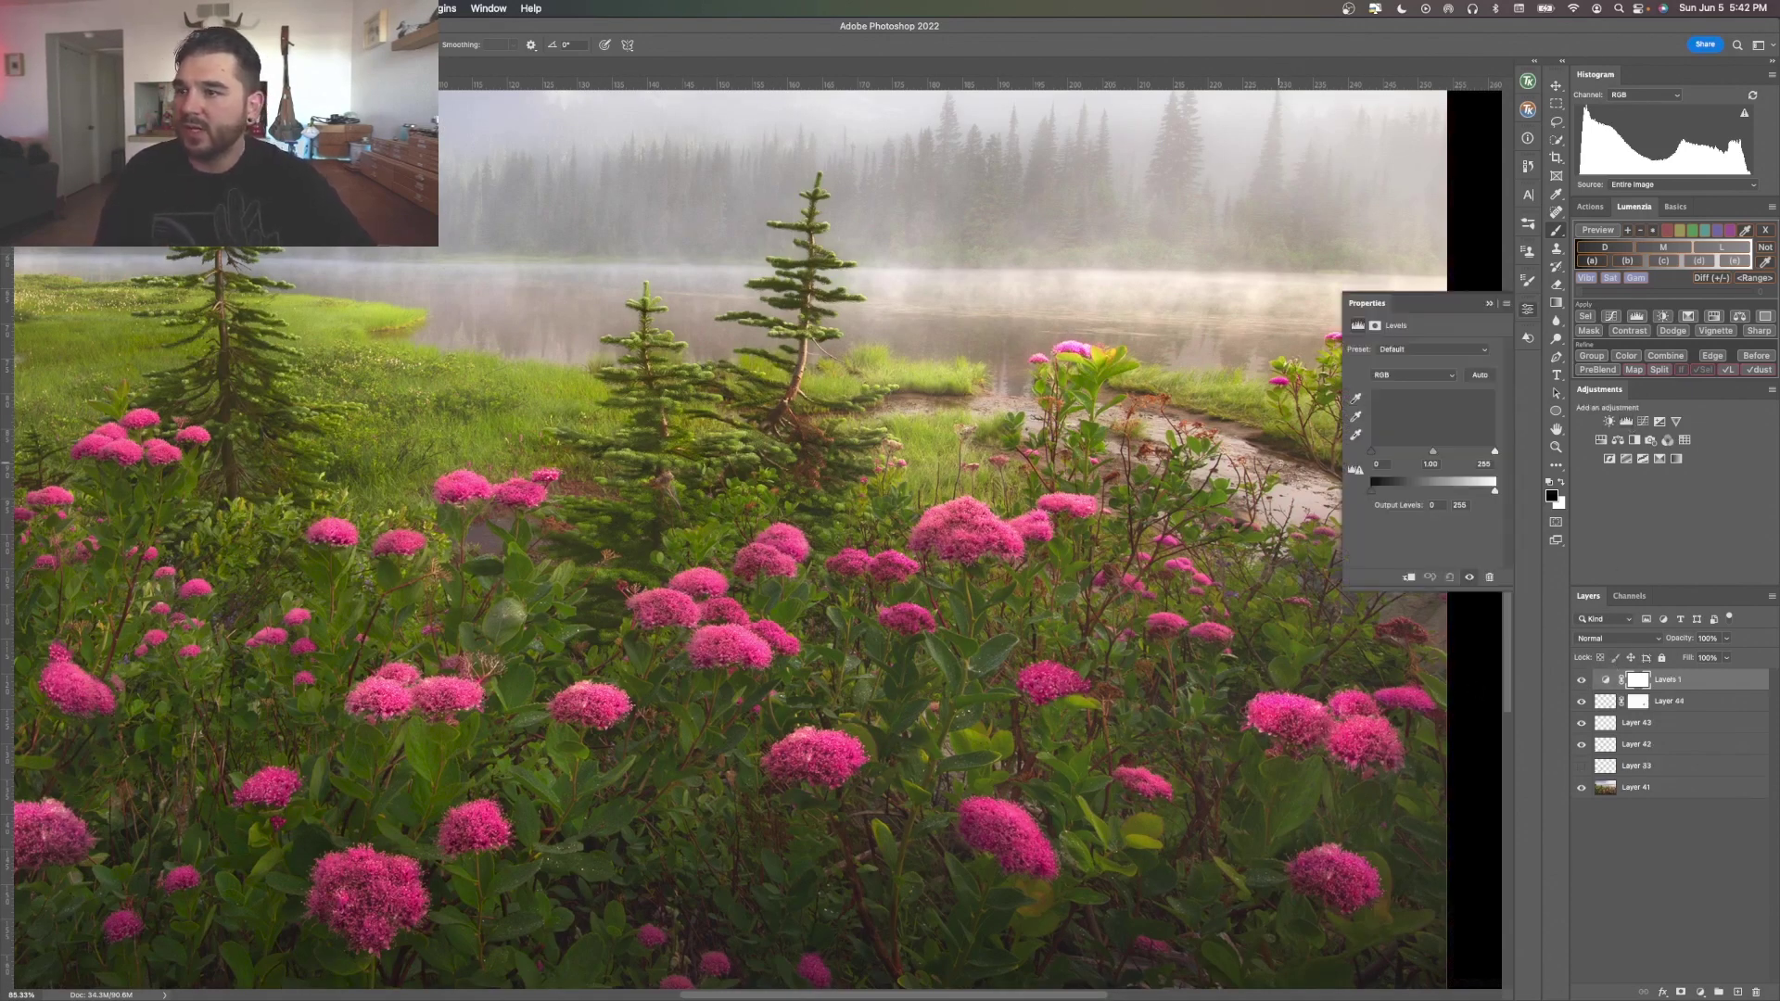
left_click(1409, 576)
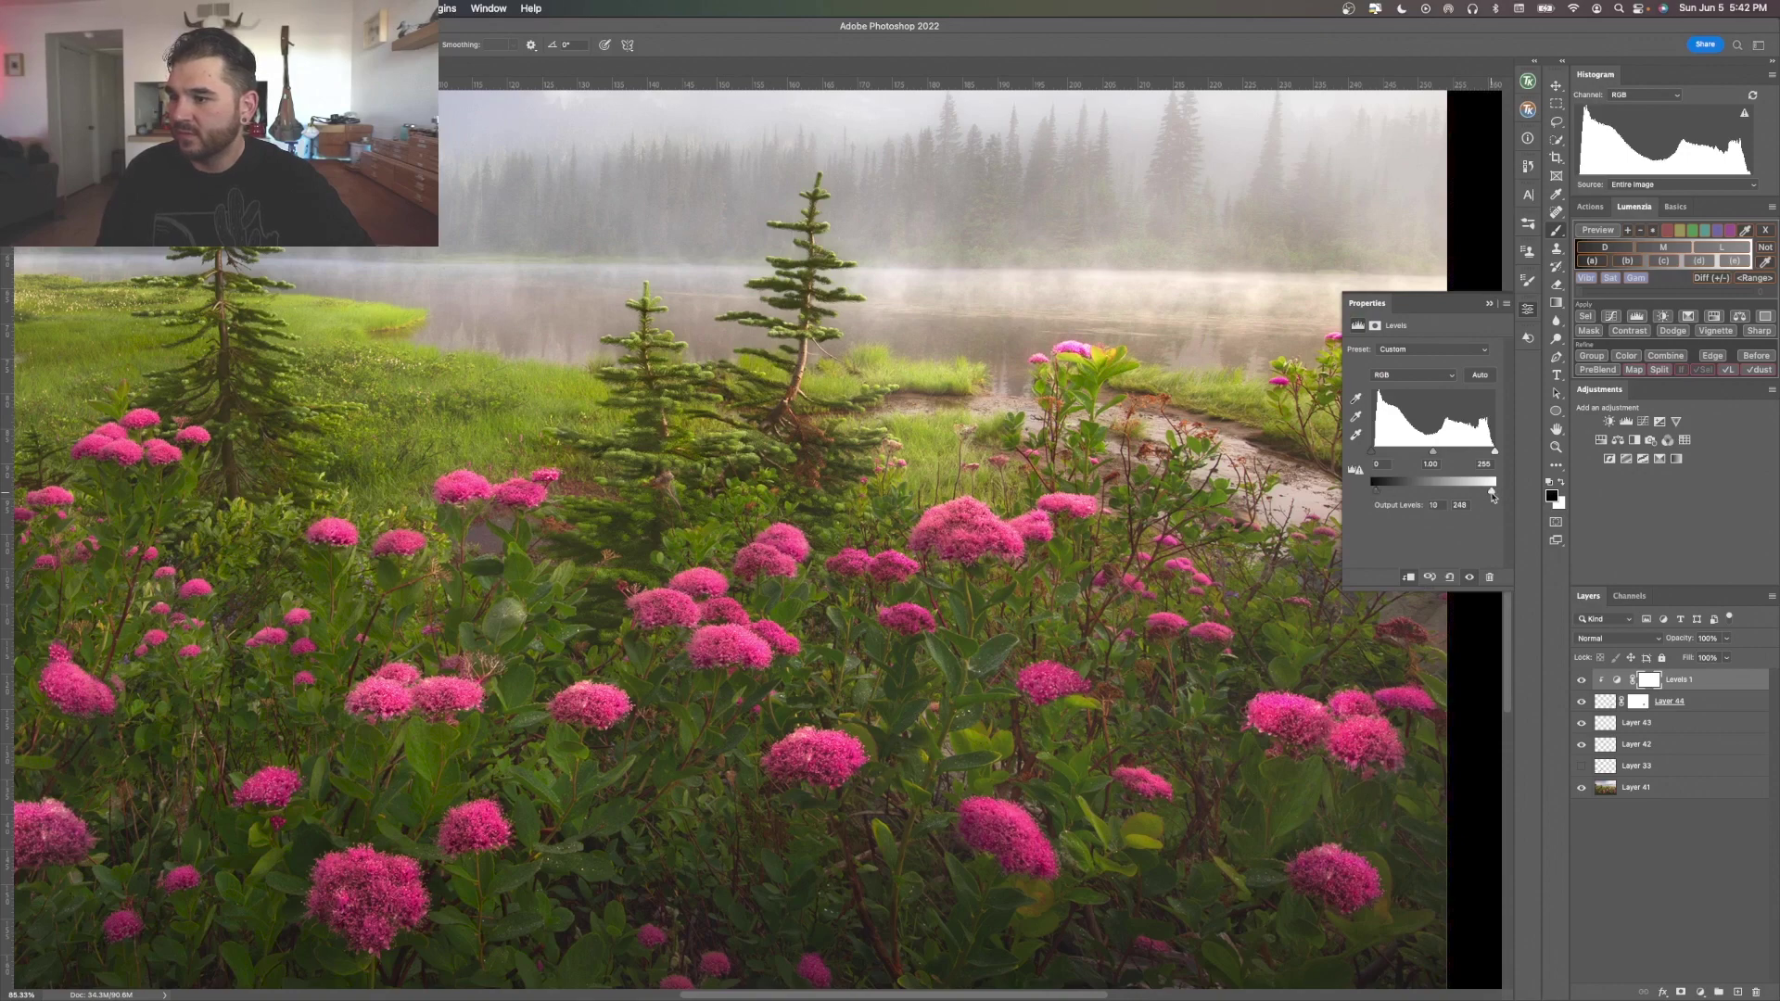
left_click(1490, 306)
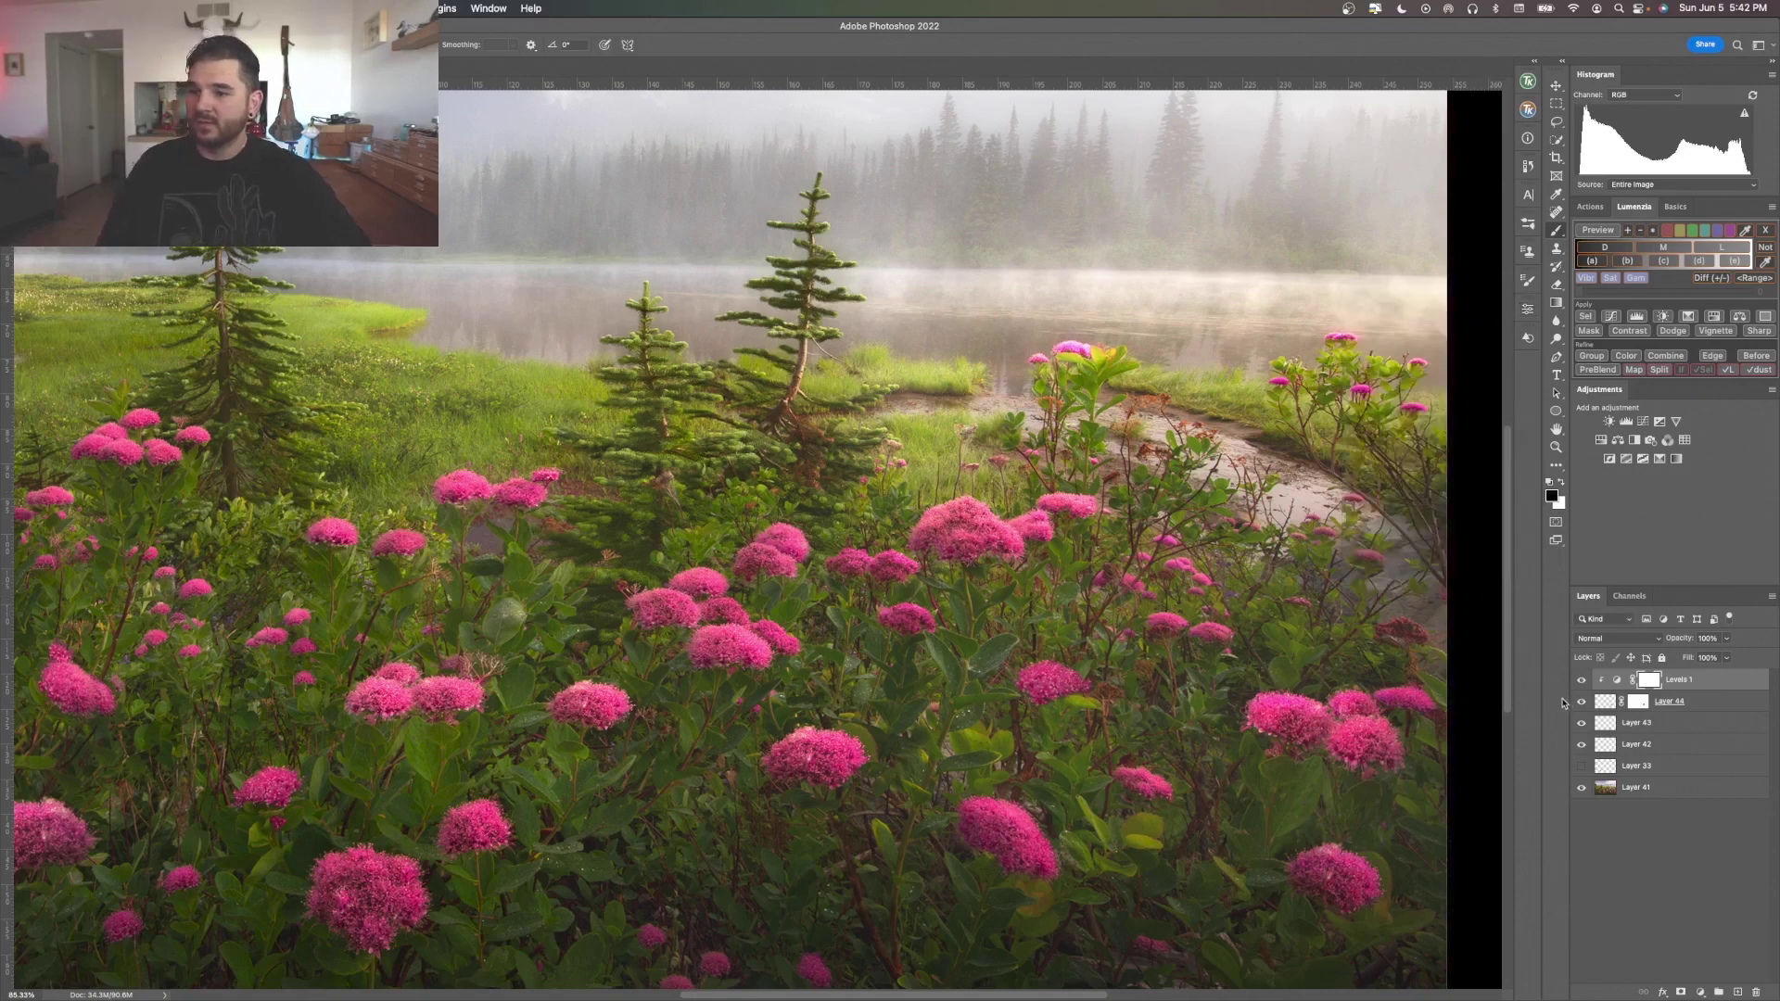
Toggle the Levels adjustment off and on to compare, then fit the whole photo on screen.
left_click(1581, 681)
left_click(1581, 682)
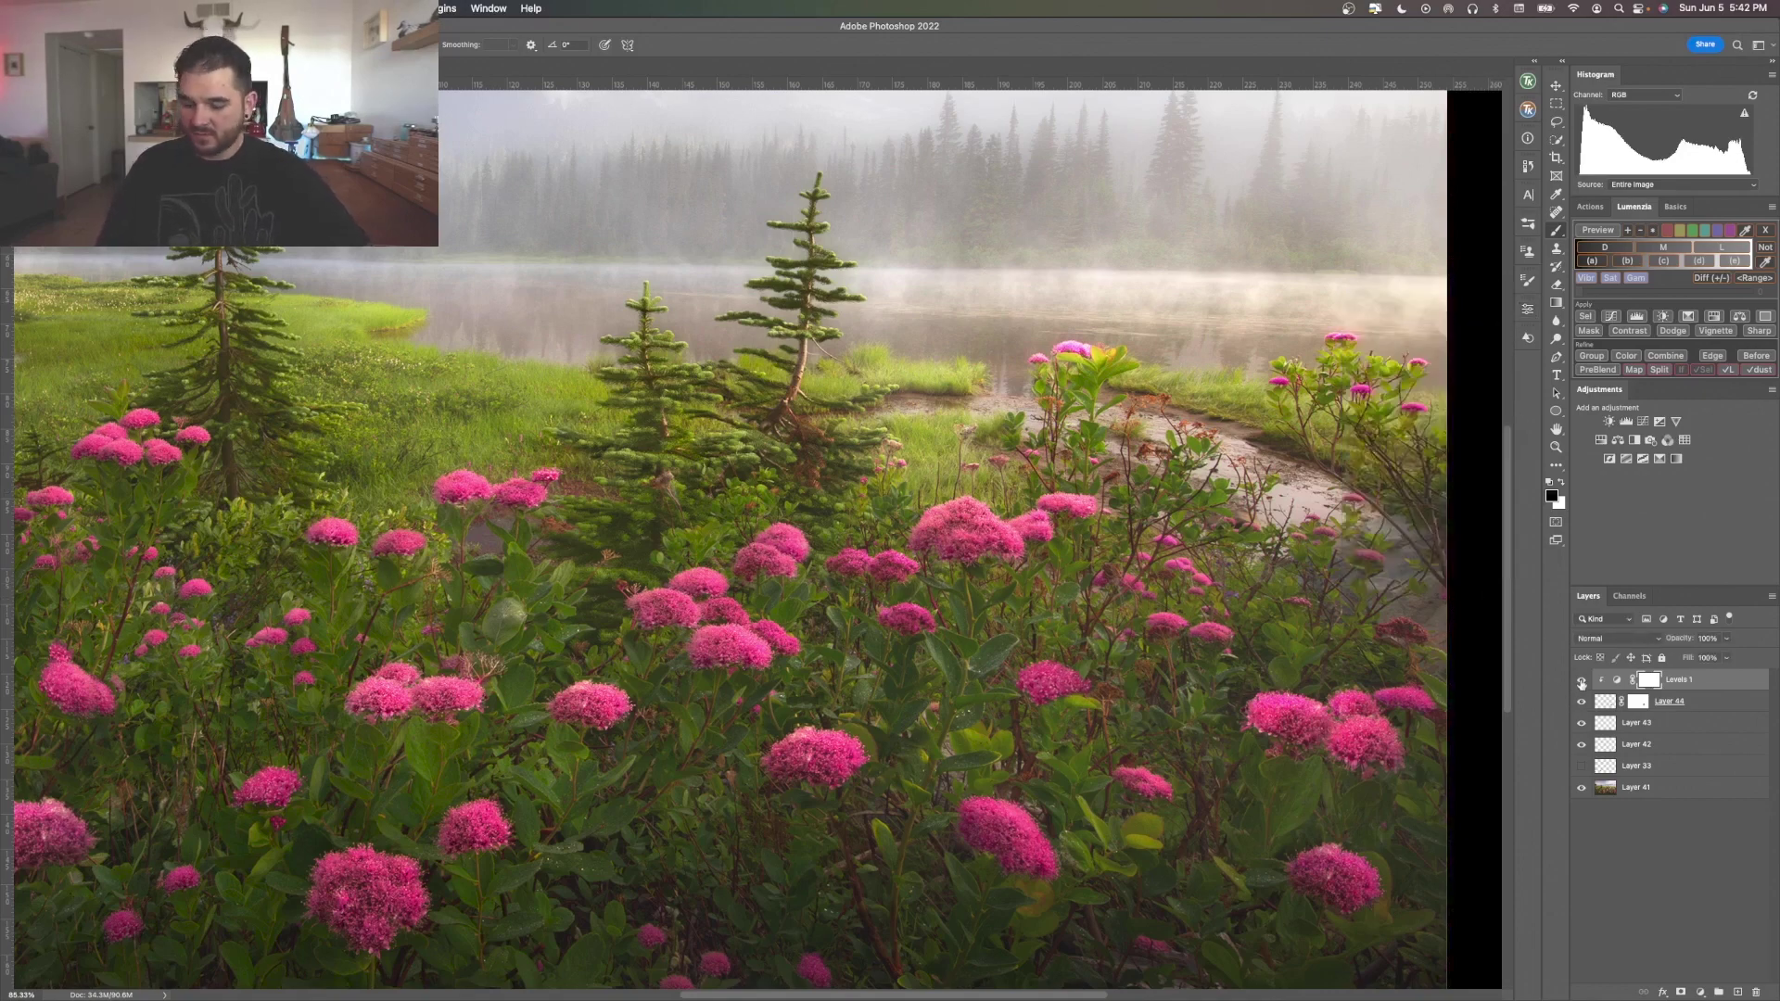
key("super+minus")
key("super+minus")
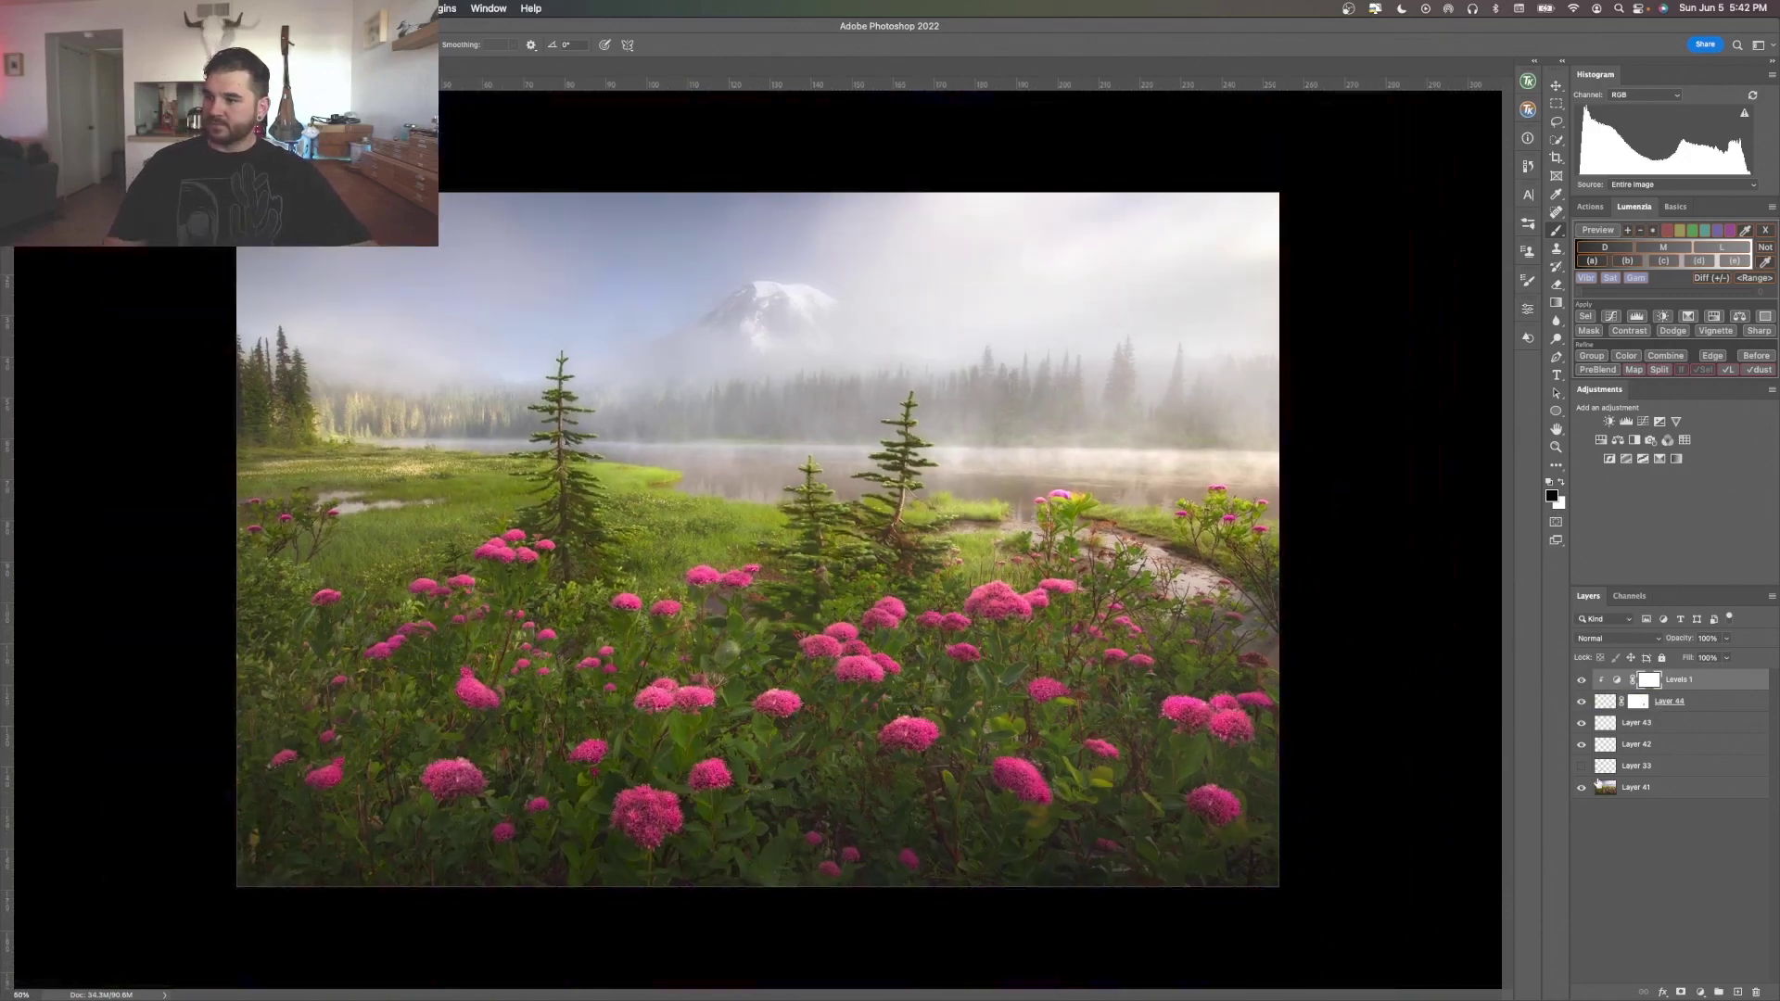
left_click(1582, 681)
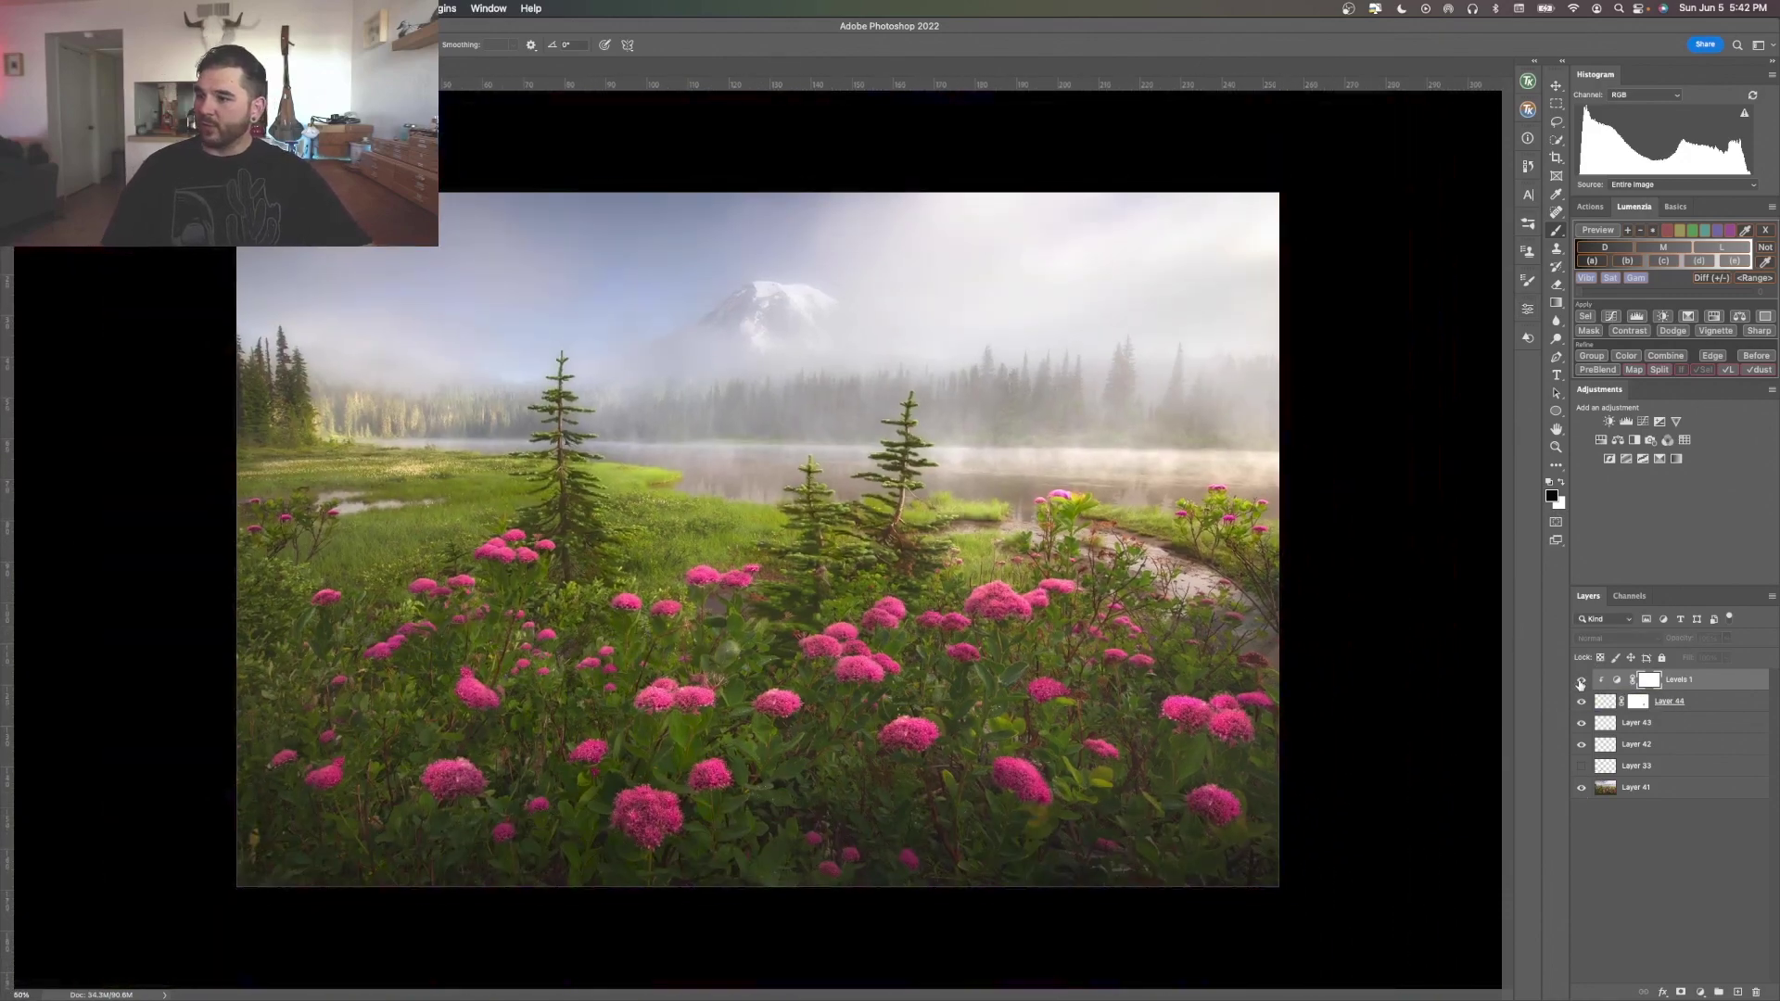
left_click(1581, 683)
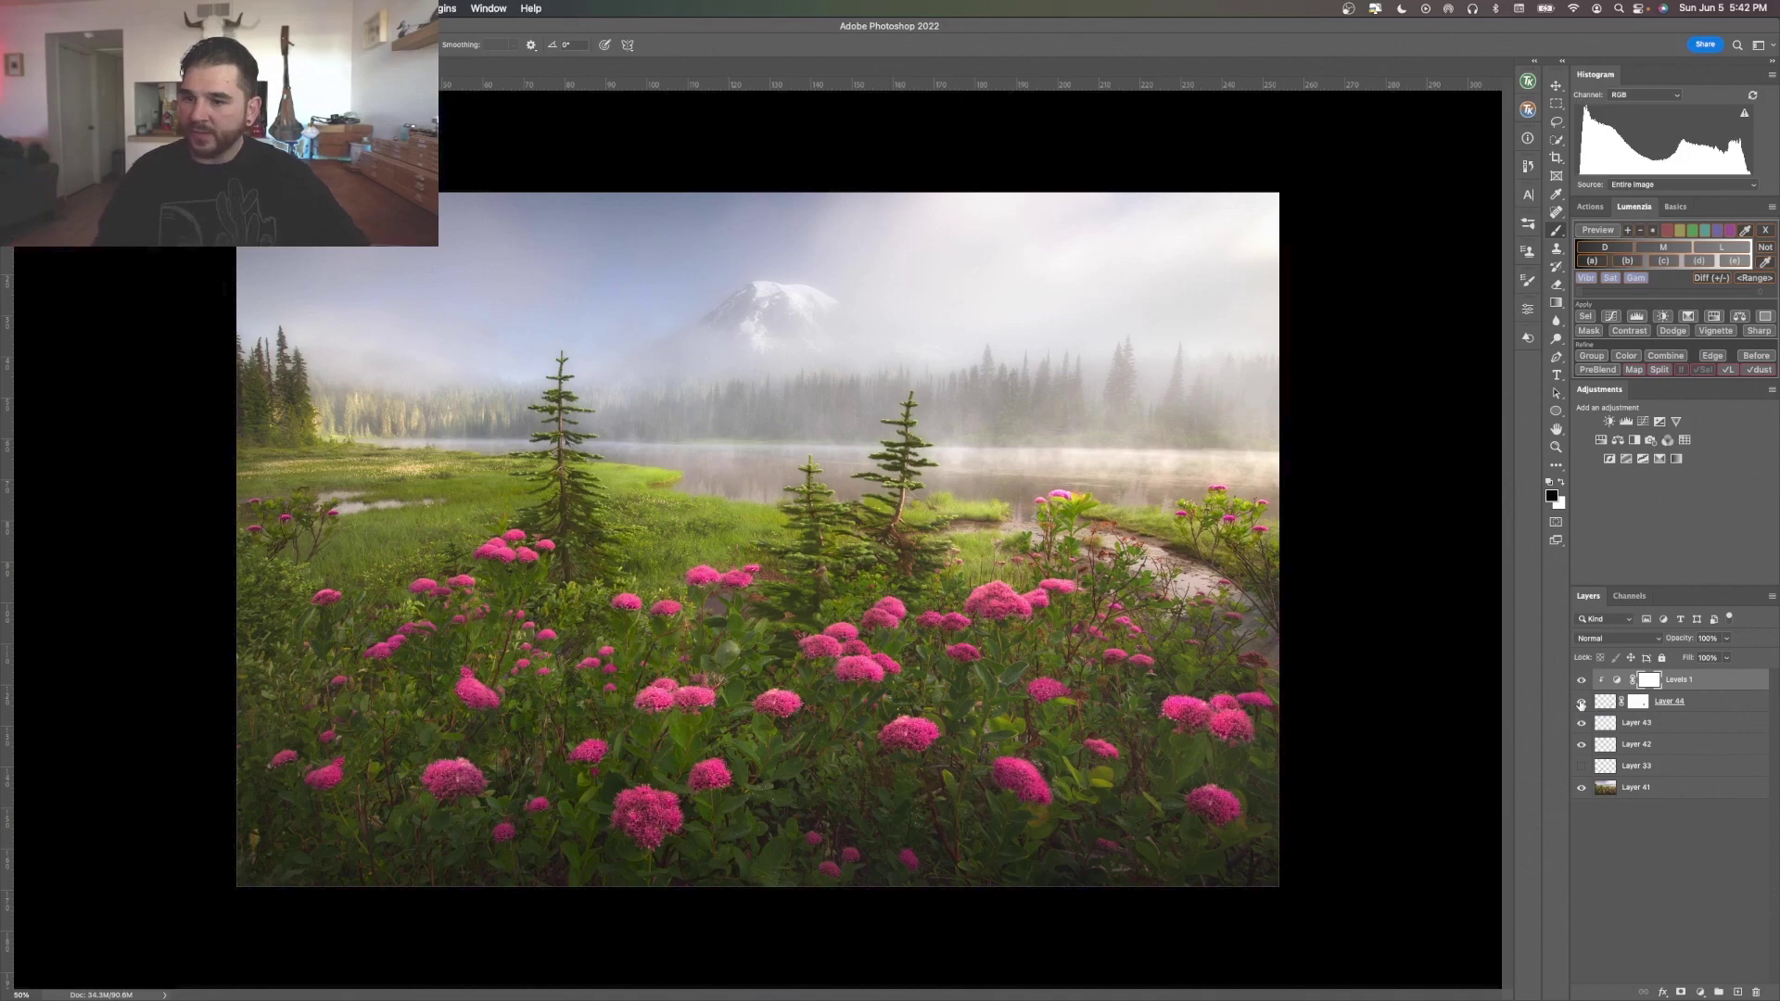
left_click(1582, 704)
left_click(1582, 704)
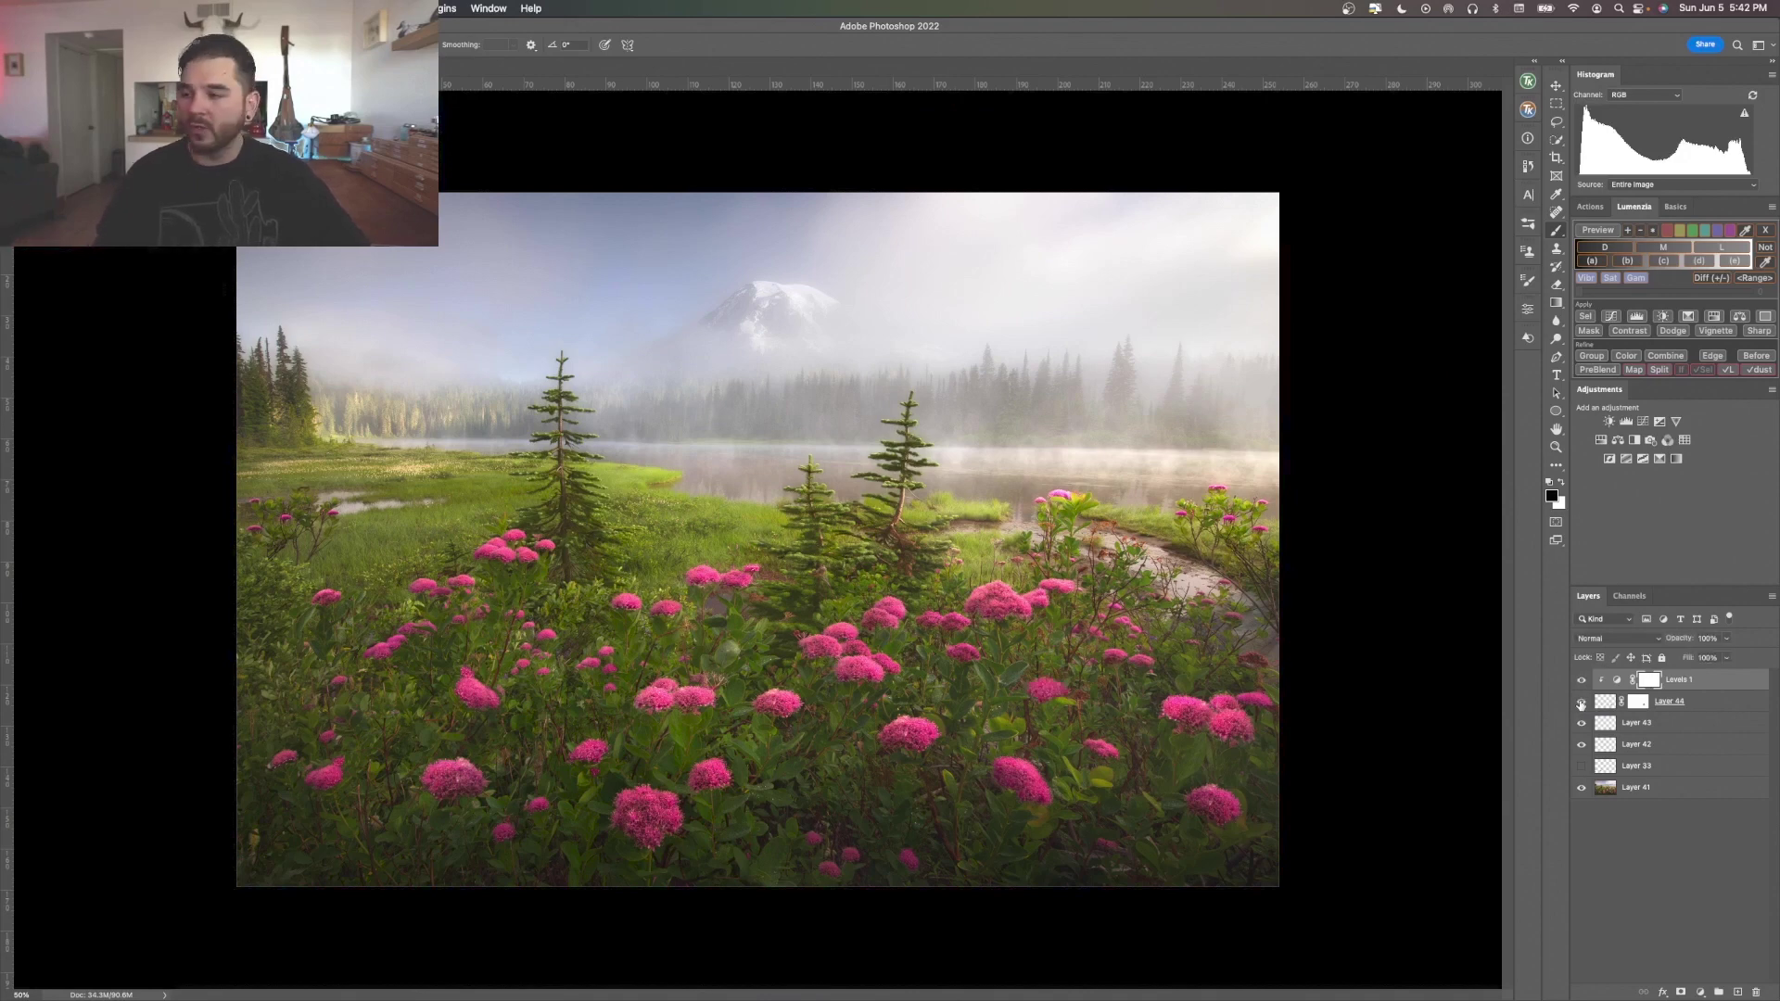
left_click(1582, 704)
left_click(1582, 704)
left_click(1582, 704)
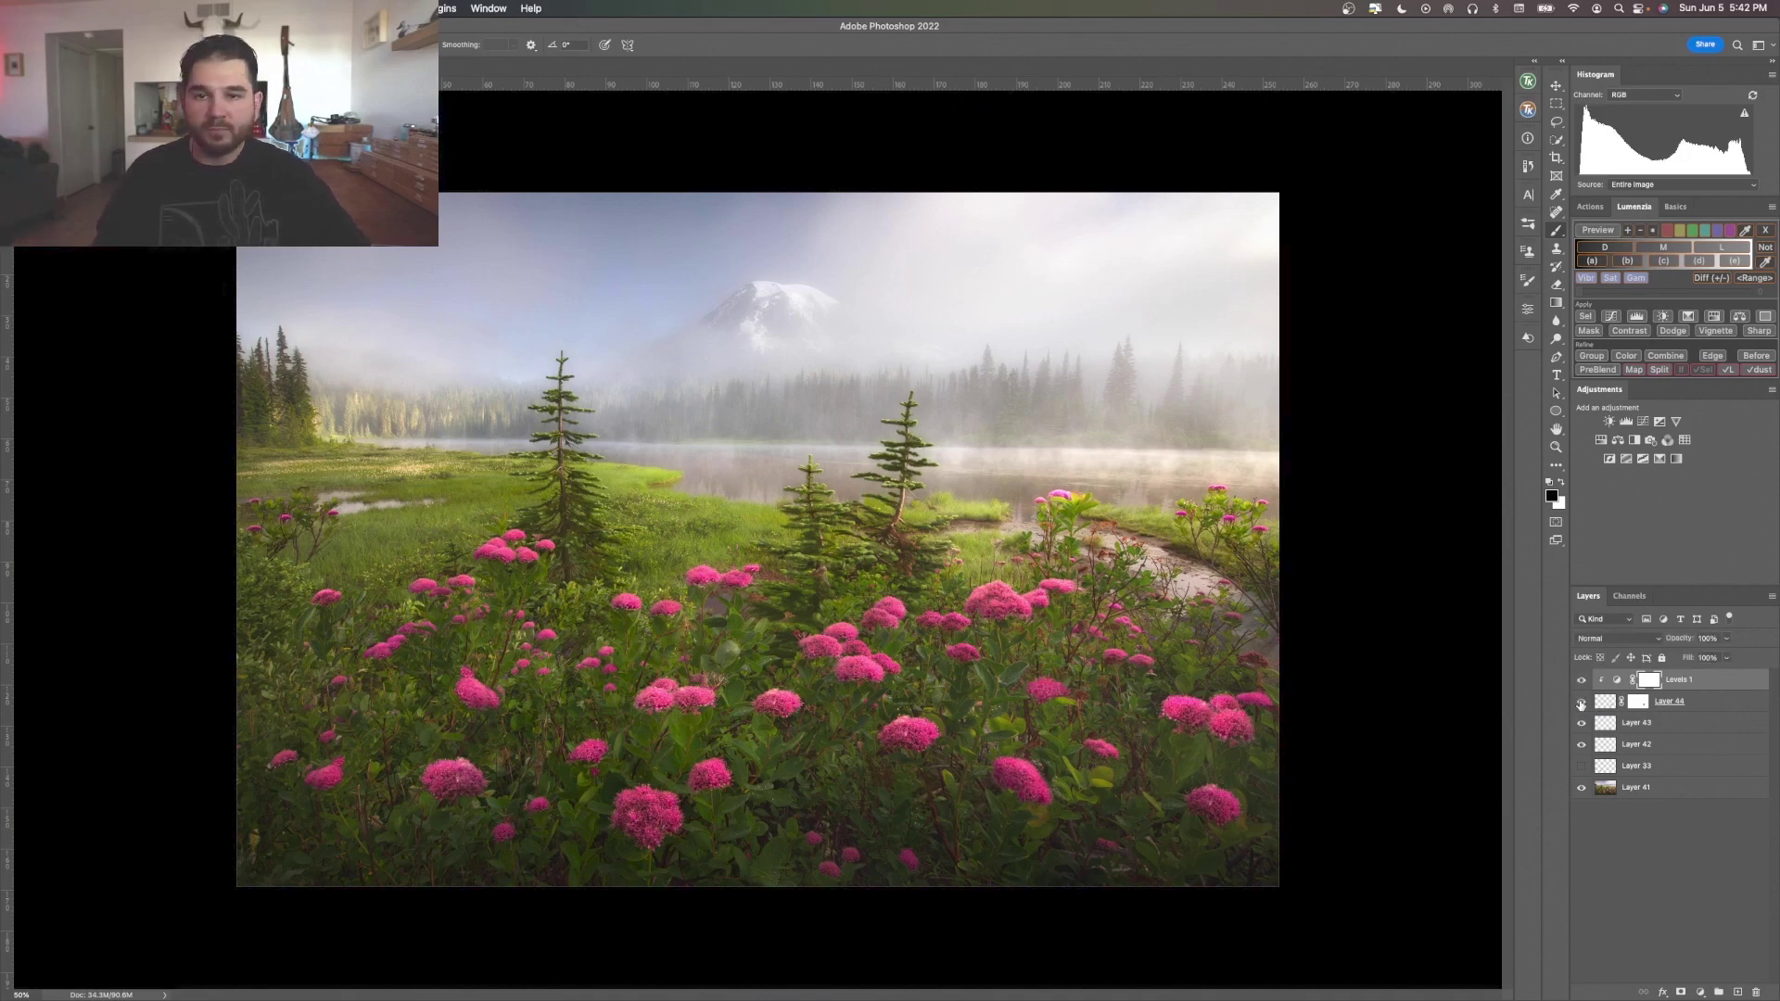